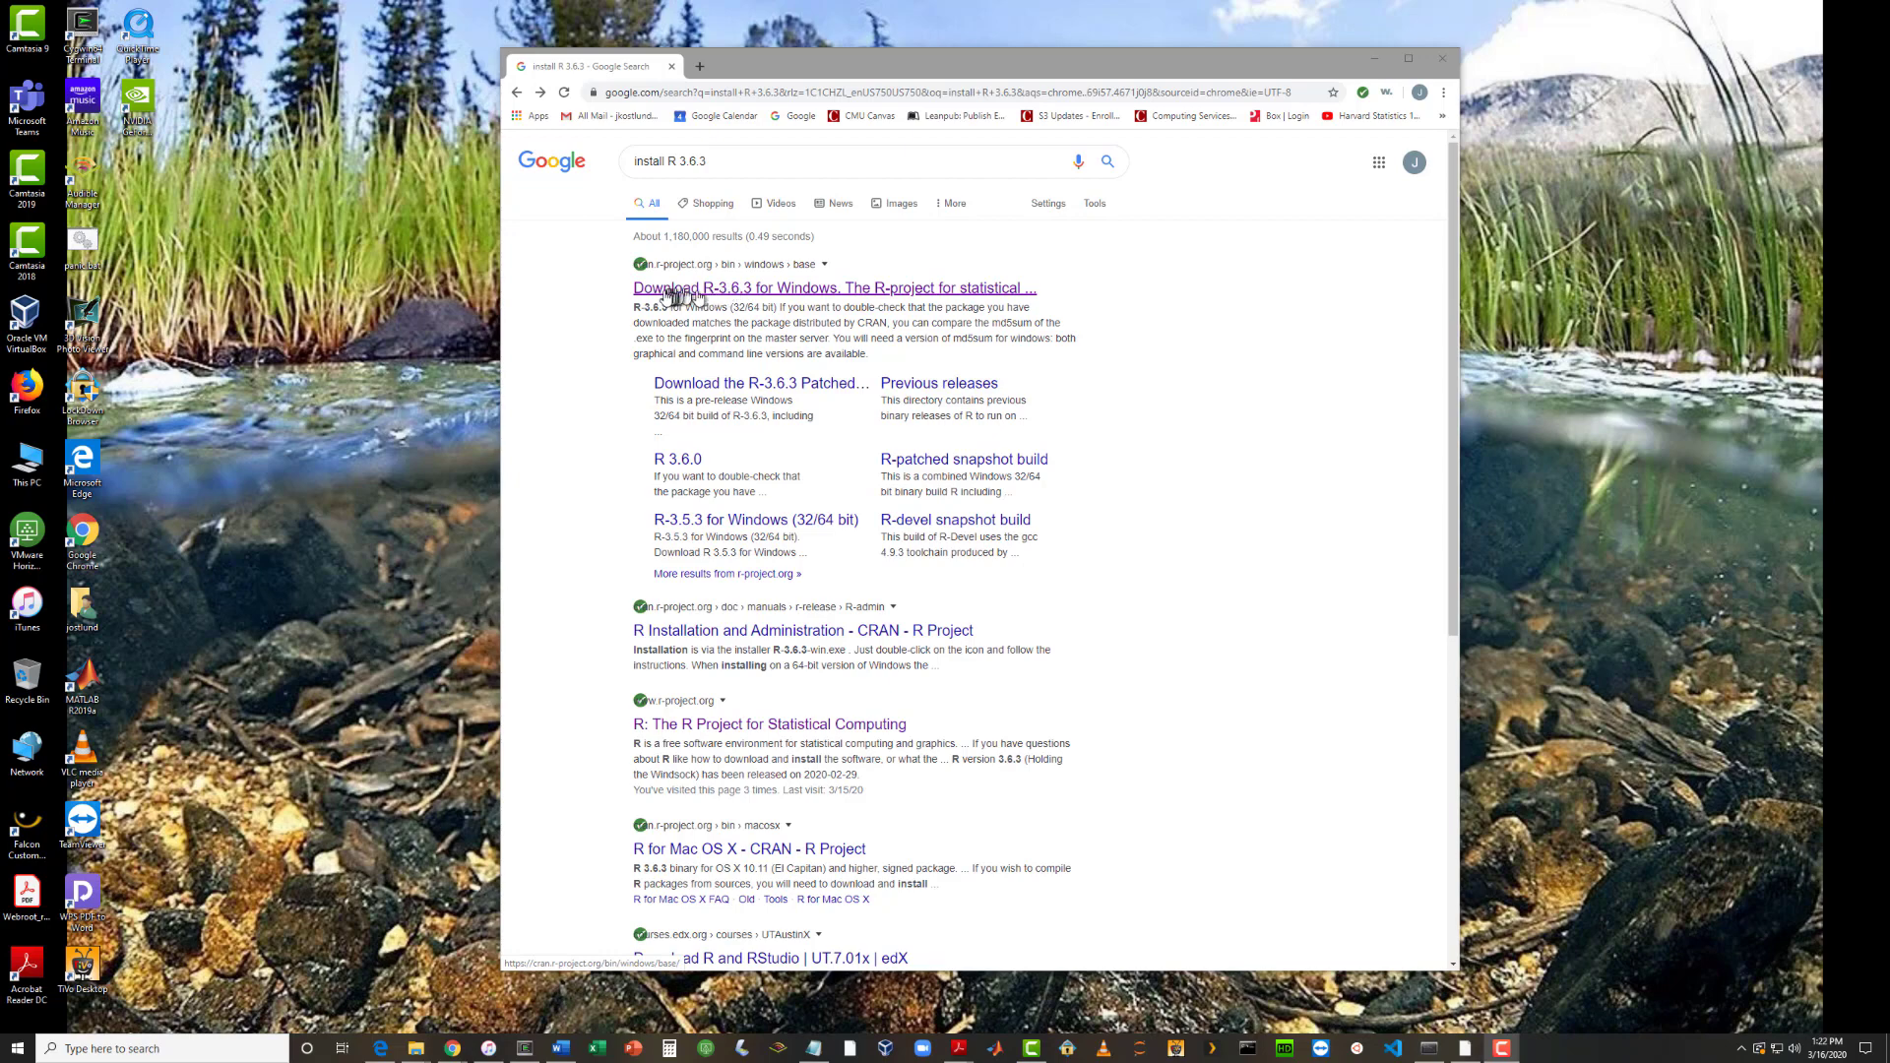
# Step: Download the R 3.6.3 for Windows installer from the CRAN search result and show the file in its folder
pyautogui.click(784, 290)
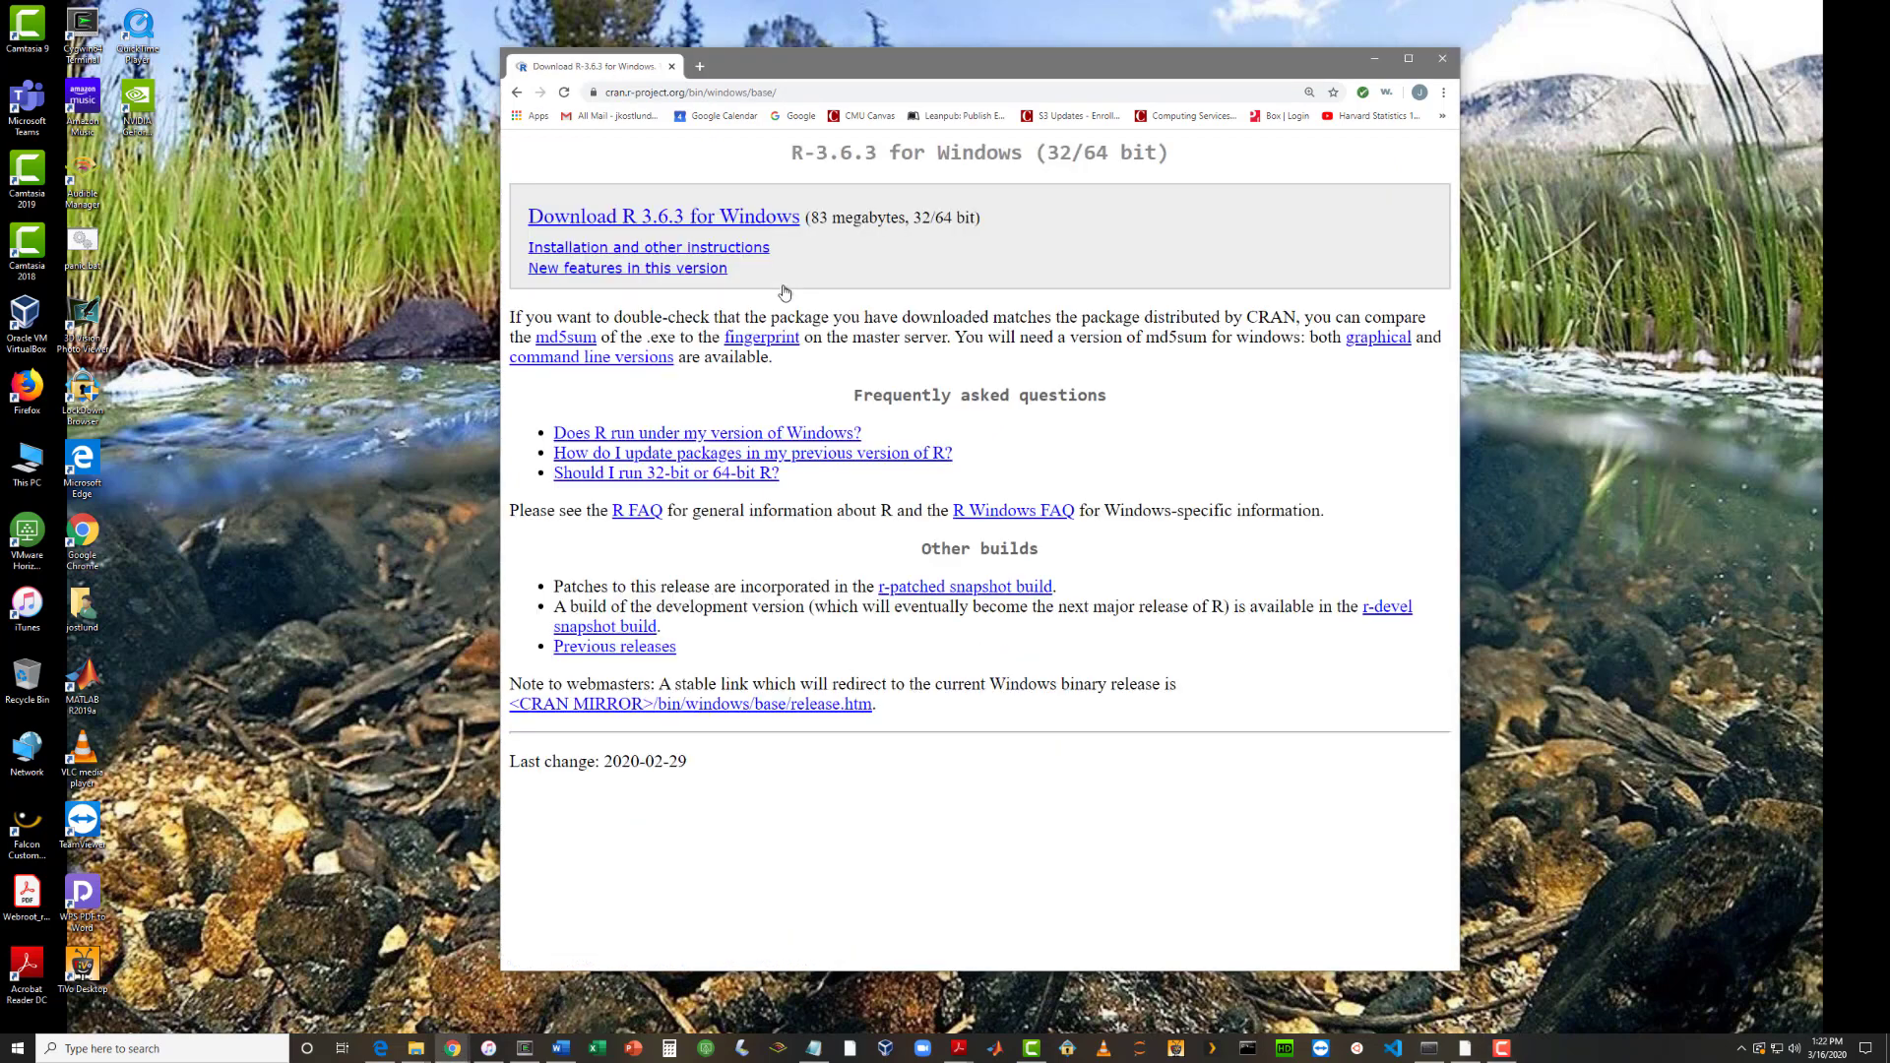
pyautogui.click(600, 218)
pyautogui.click(653, 954)
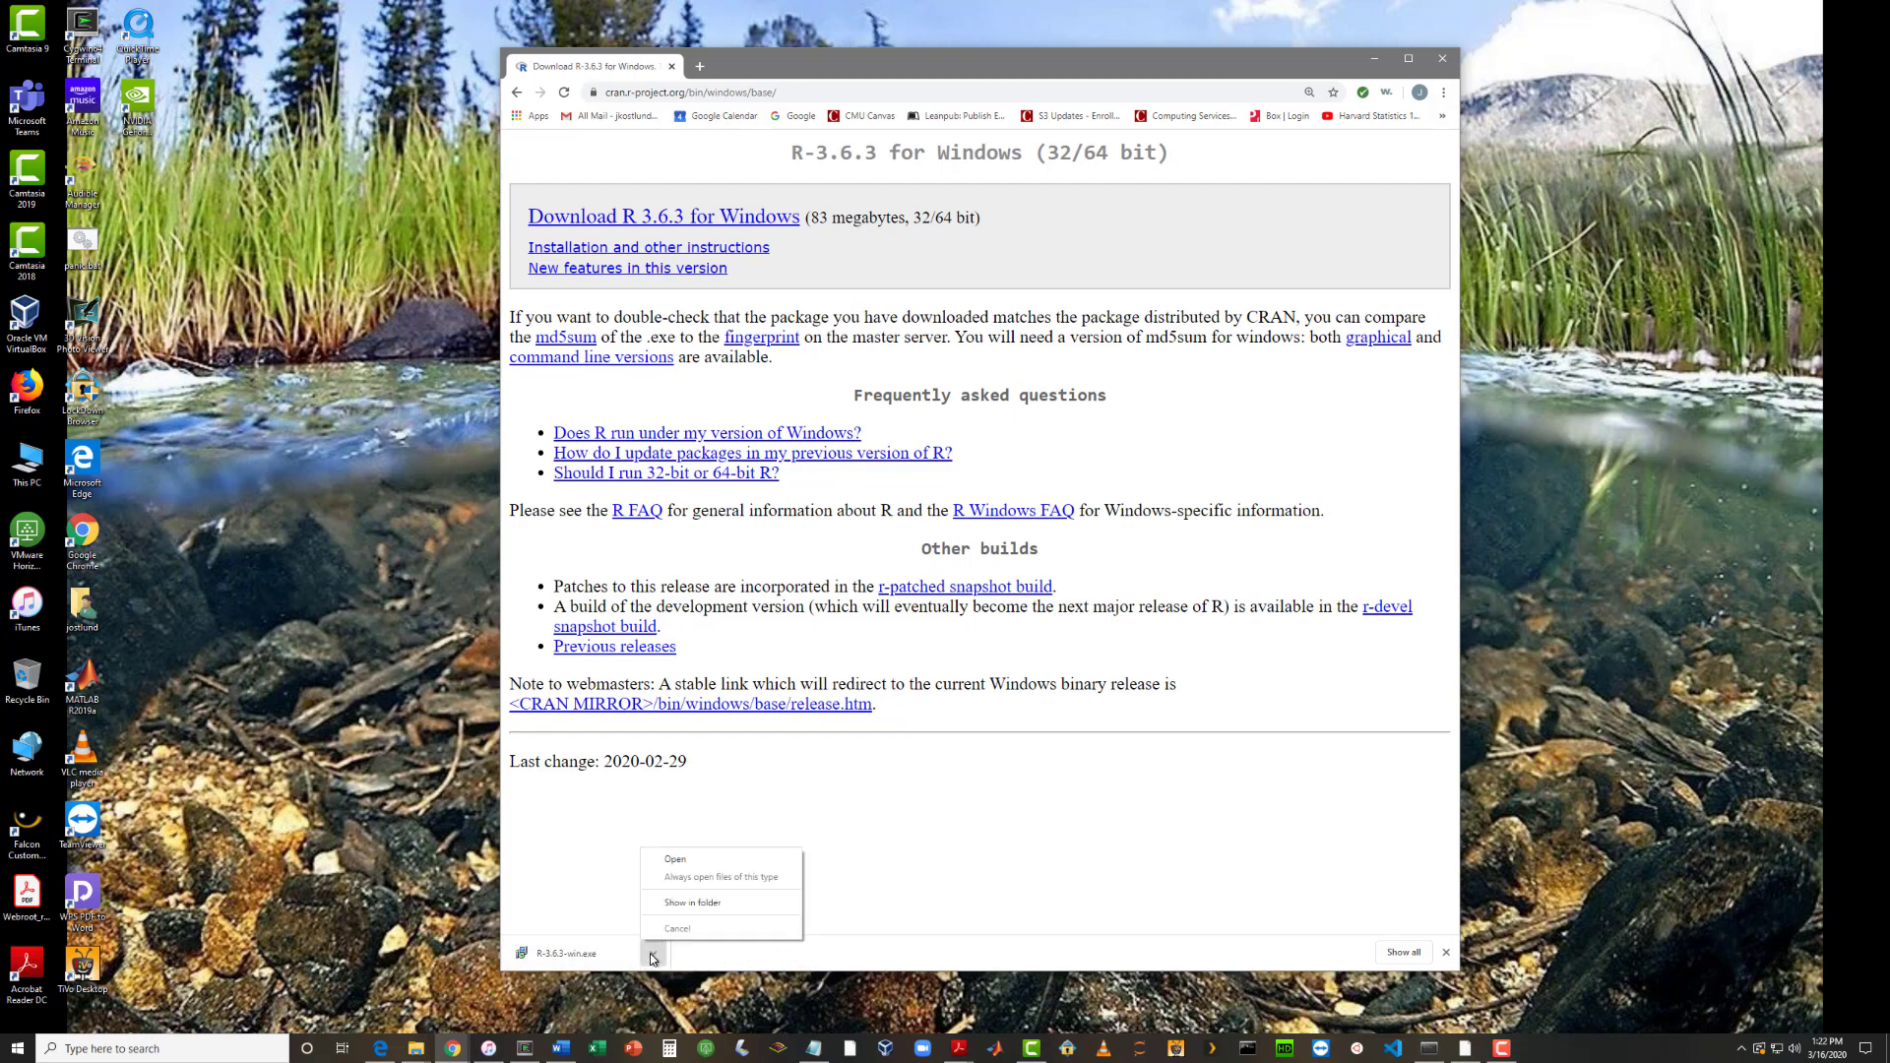
pyautogui.click(676, 901)
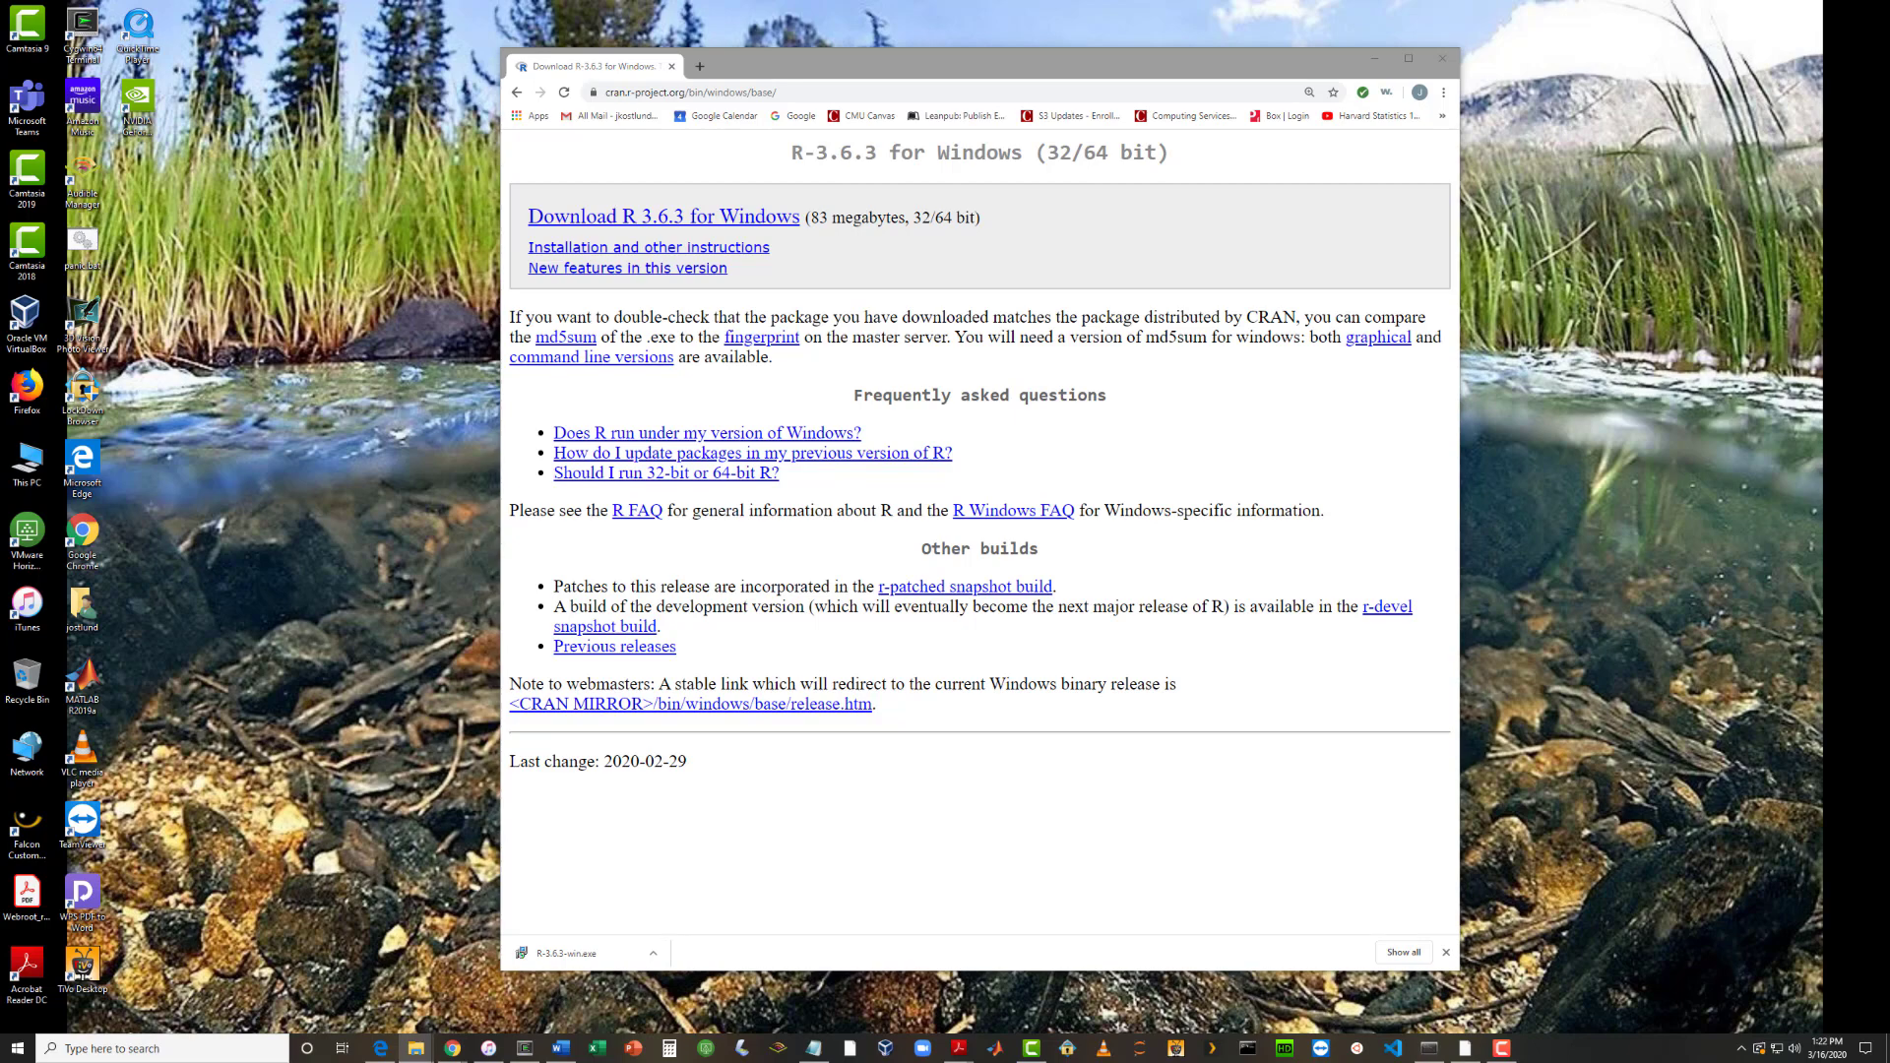
pyautogui.moveTo(627, 312); pyautogui.dragTo(1065, 255)
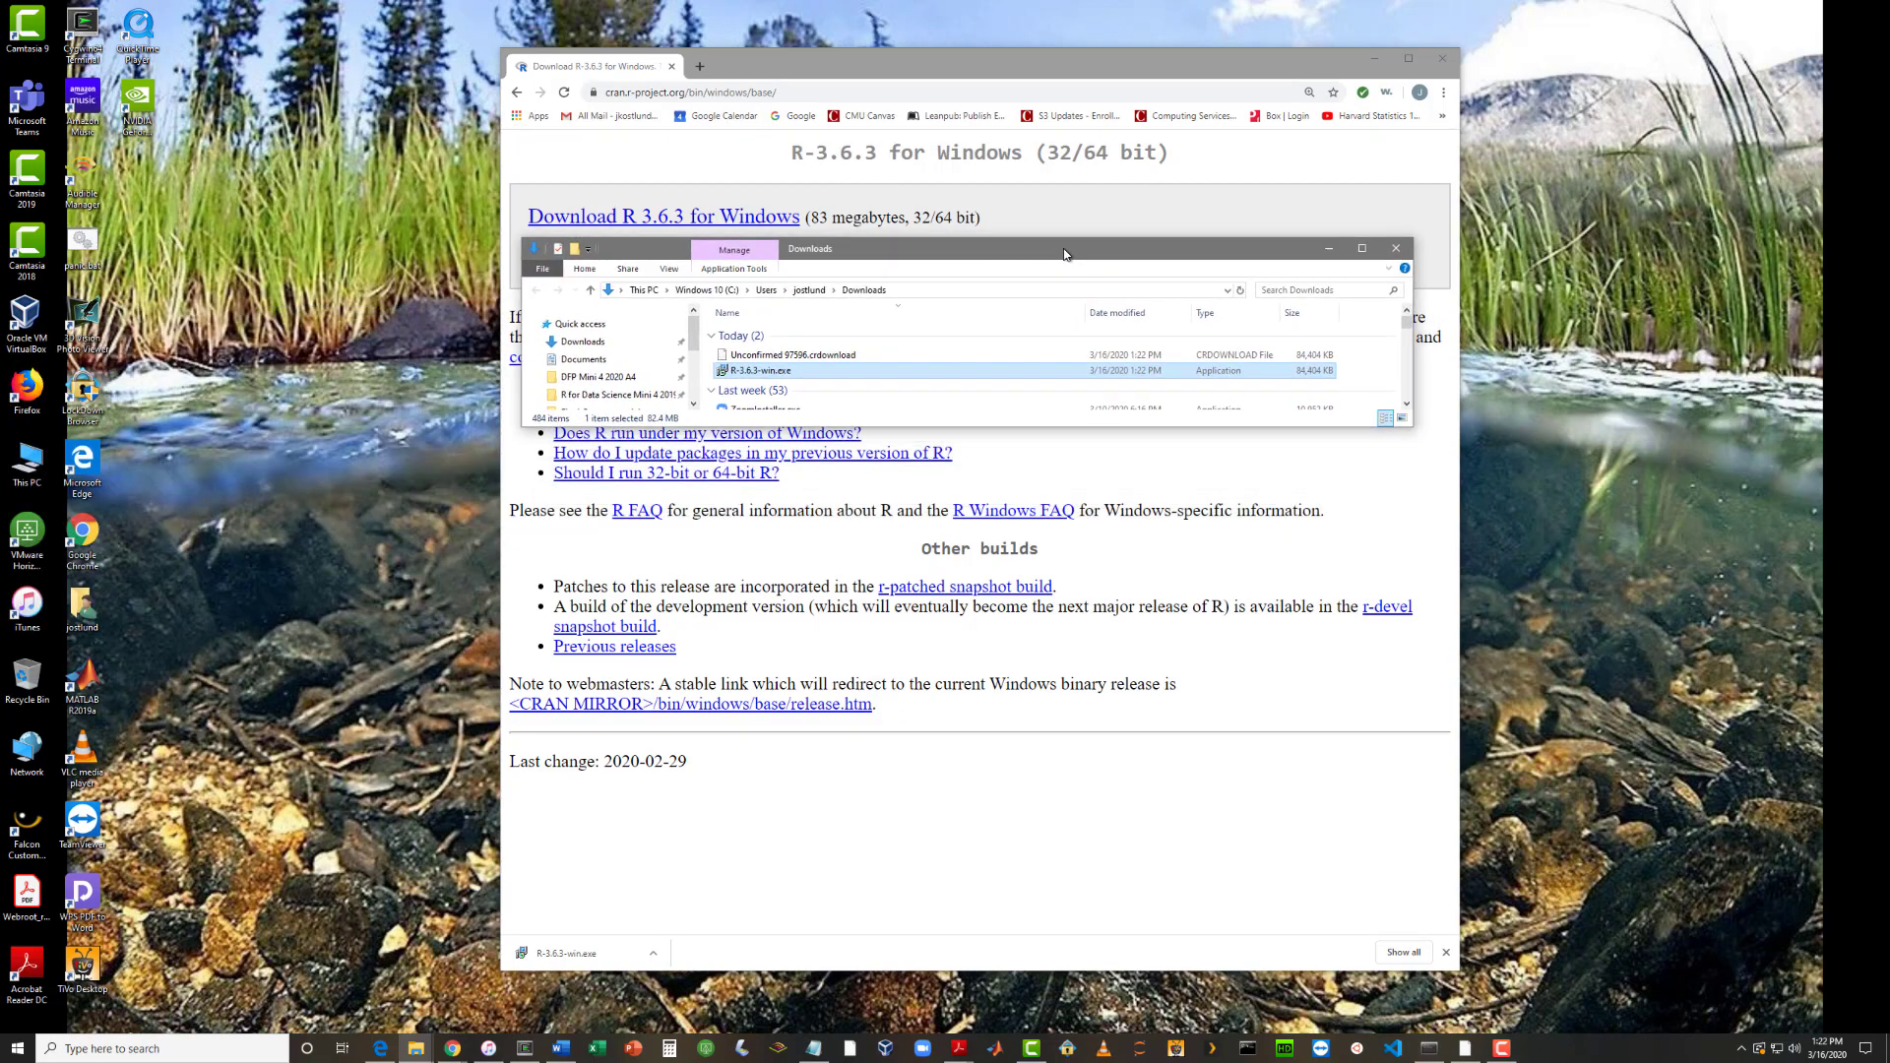
# Step: Run R-3.6.3-win.exe in English and accept installing into the existing folder C:\Program Files\R\R-3.6.3
pyautogui.doubleClick(815, 372)
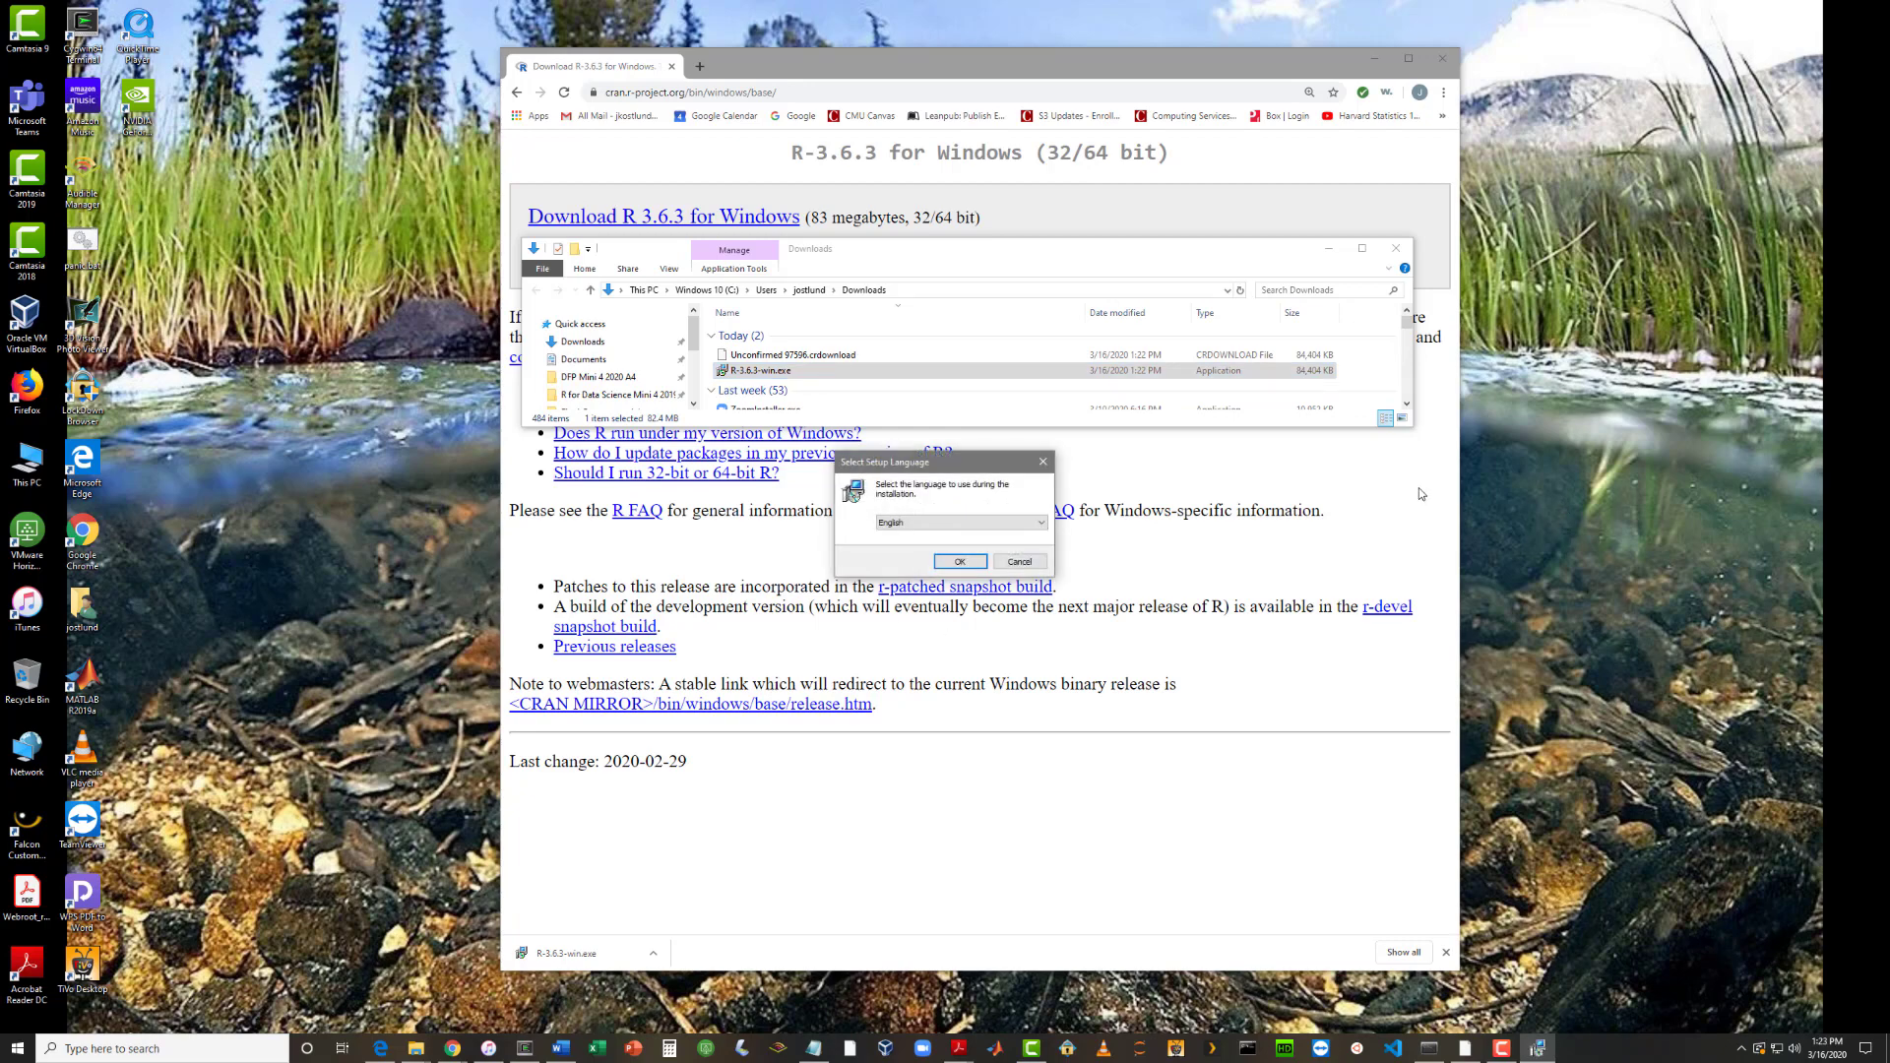
pyautogui.click(960, 562)
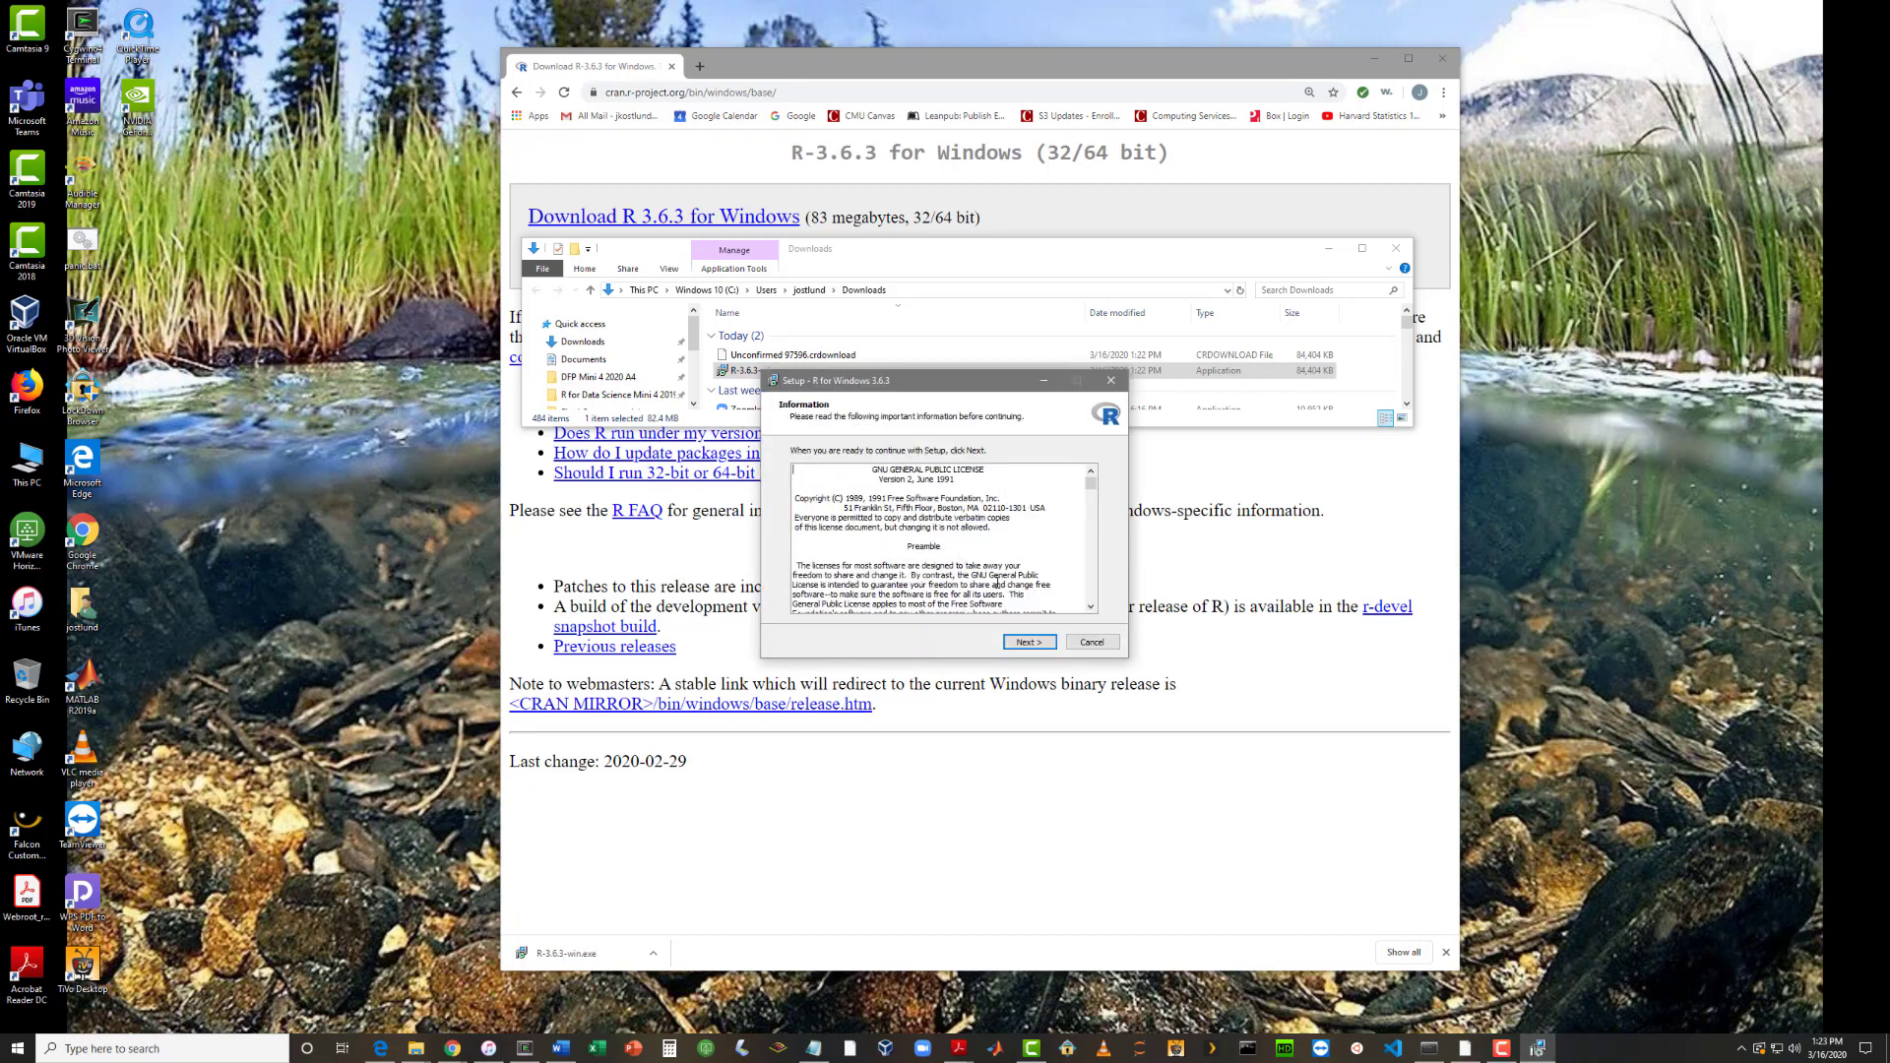
pyautogui.click(1020, 644)
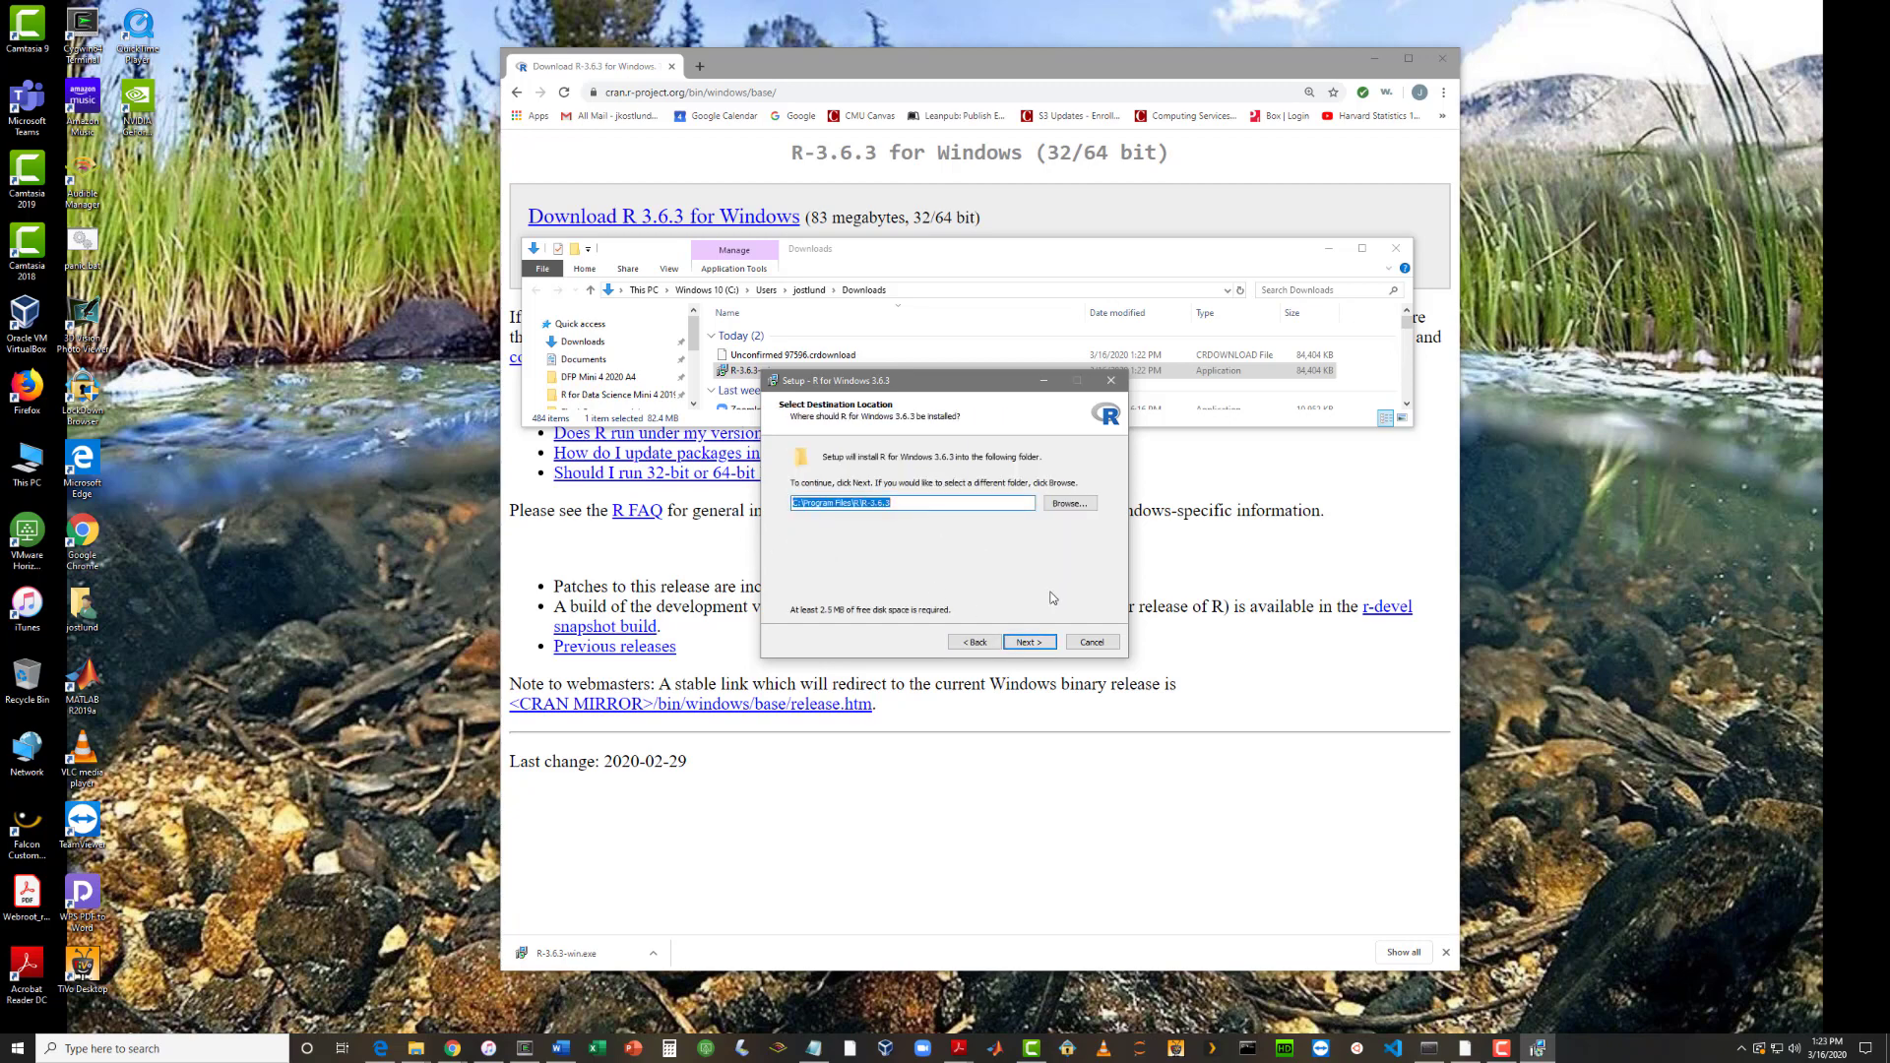
pyautogui.click(1031, 643)
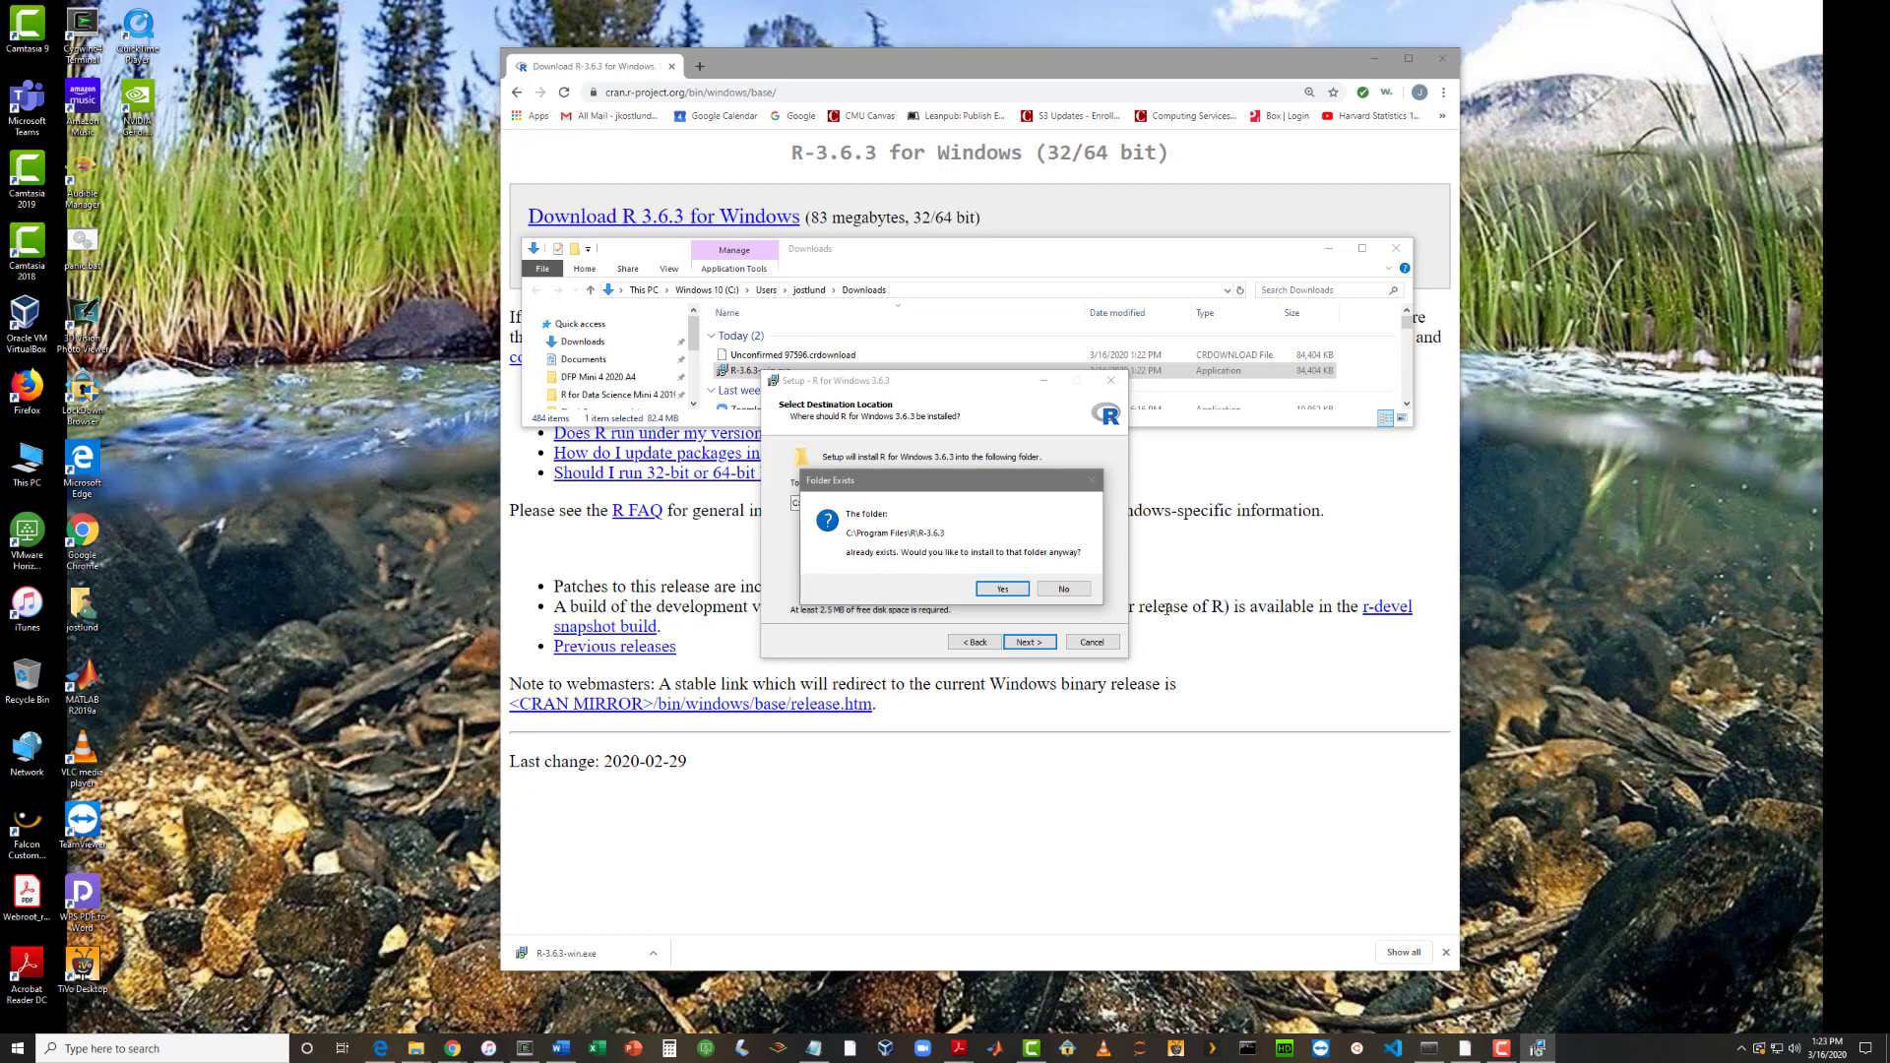
pyautogui.click(992, 591)
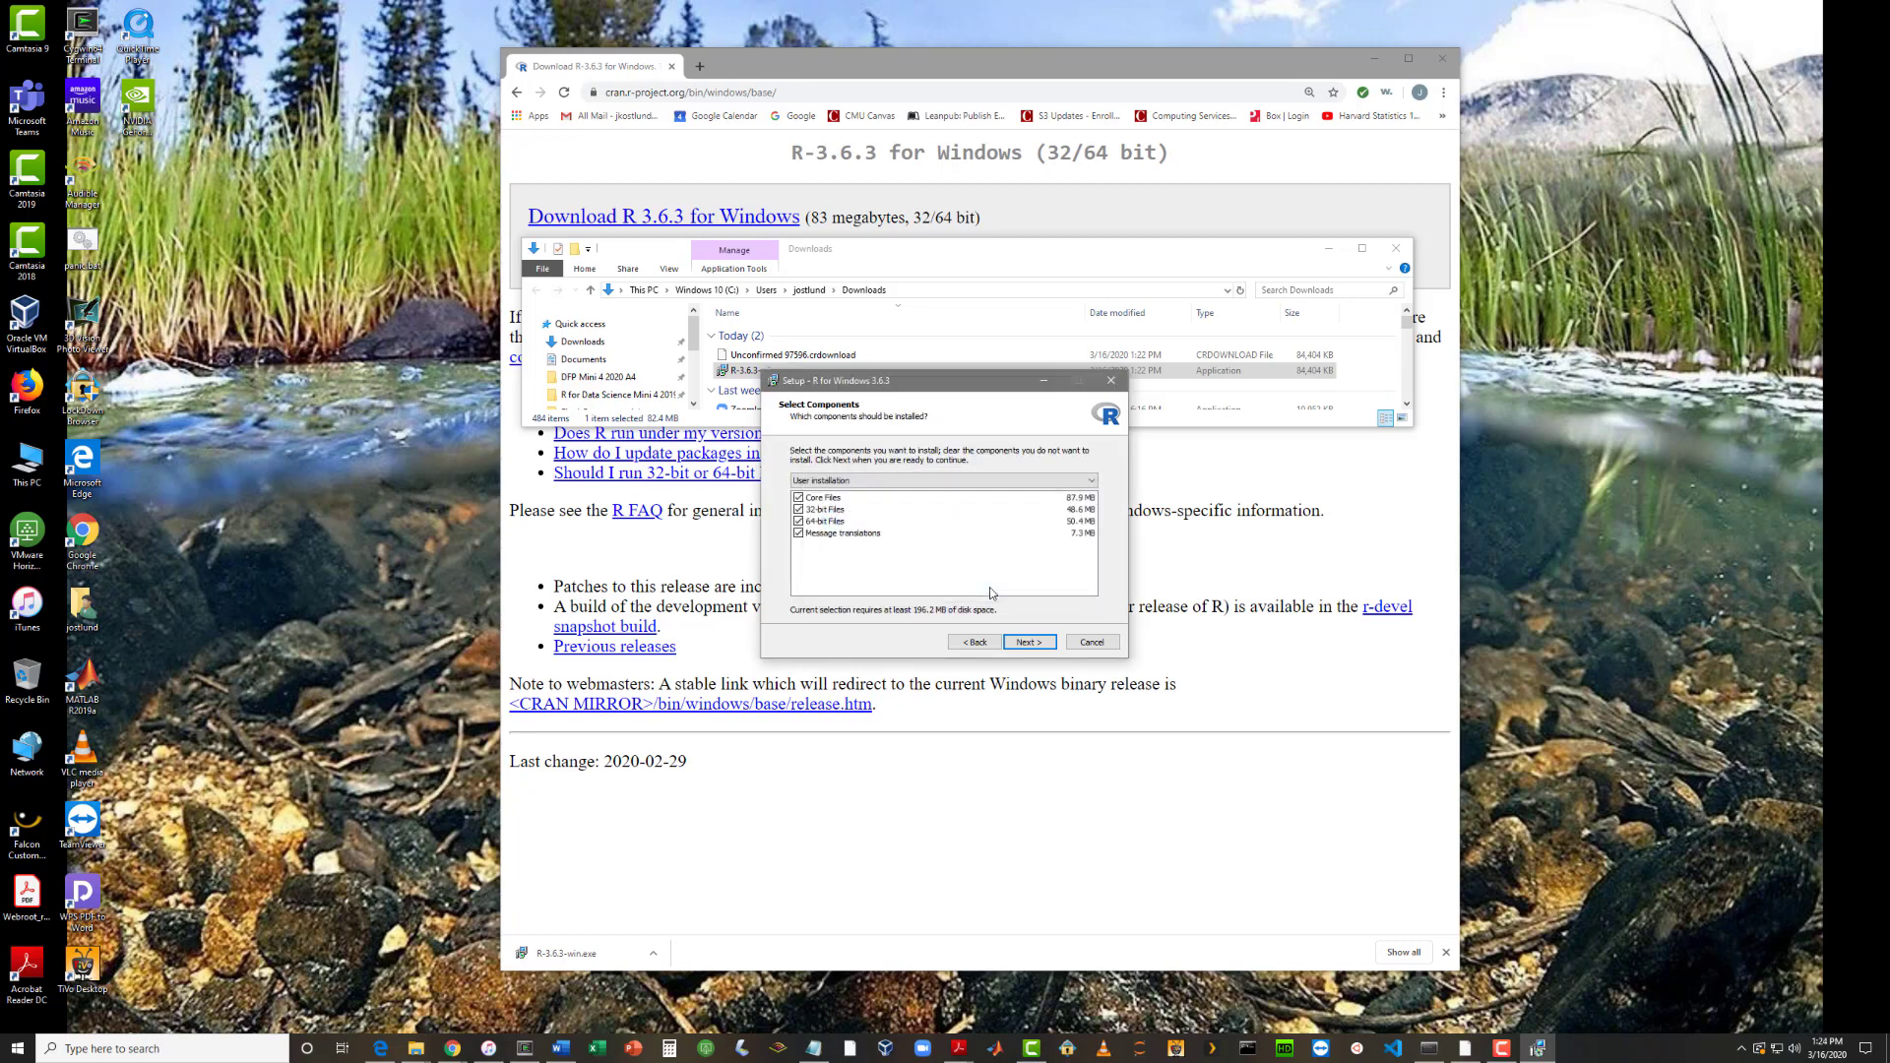
# Step: Accept the user installation with all components, default startup options and the suggested Start Menu folder for R
pyautogui.click(1023, 644)
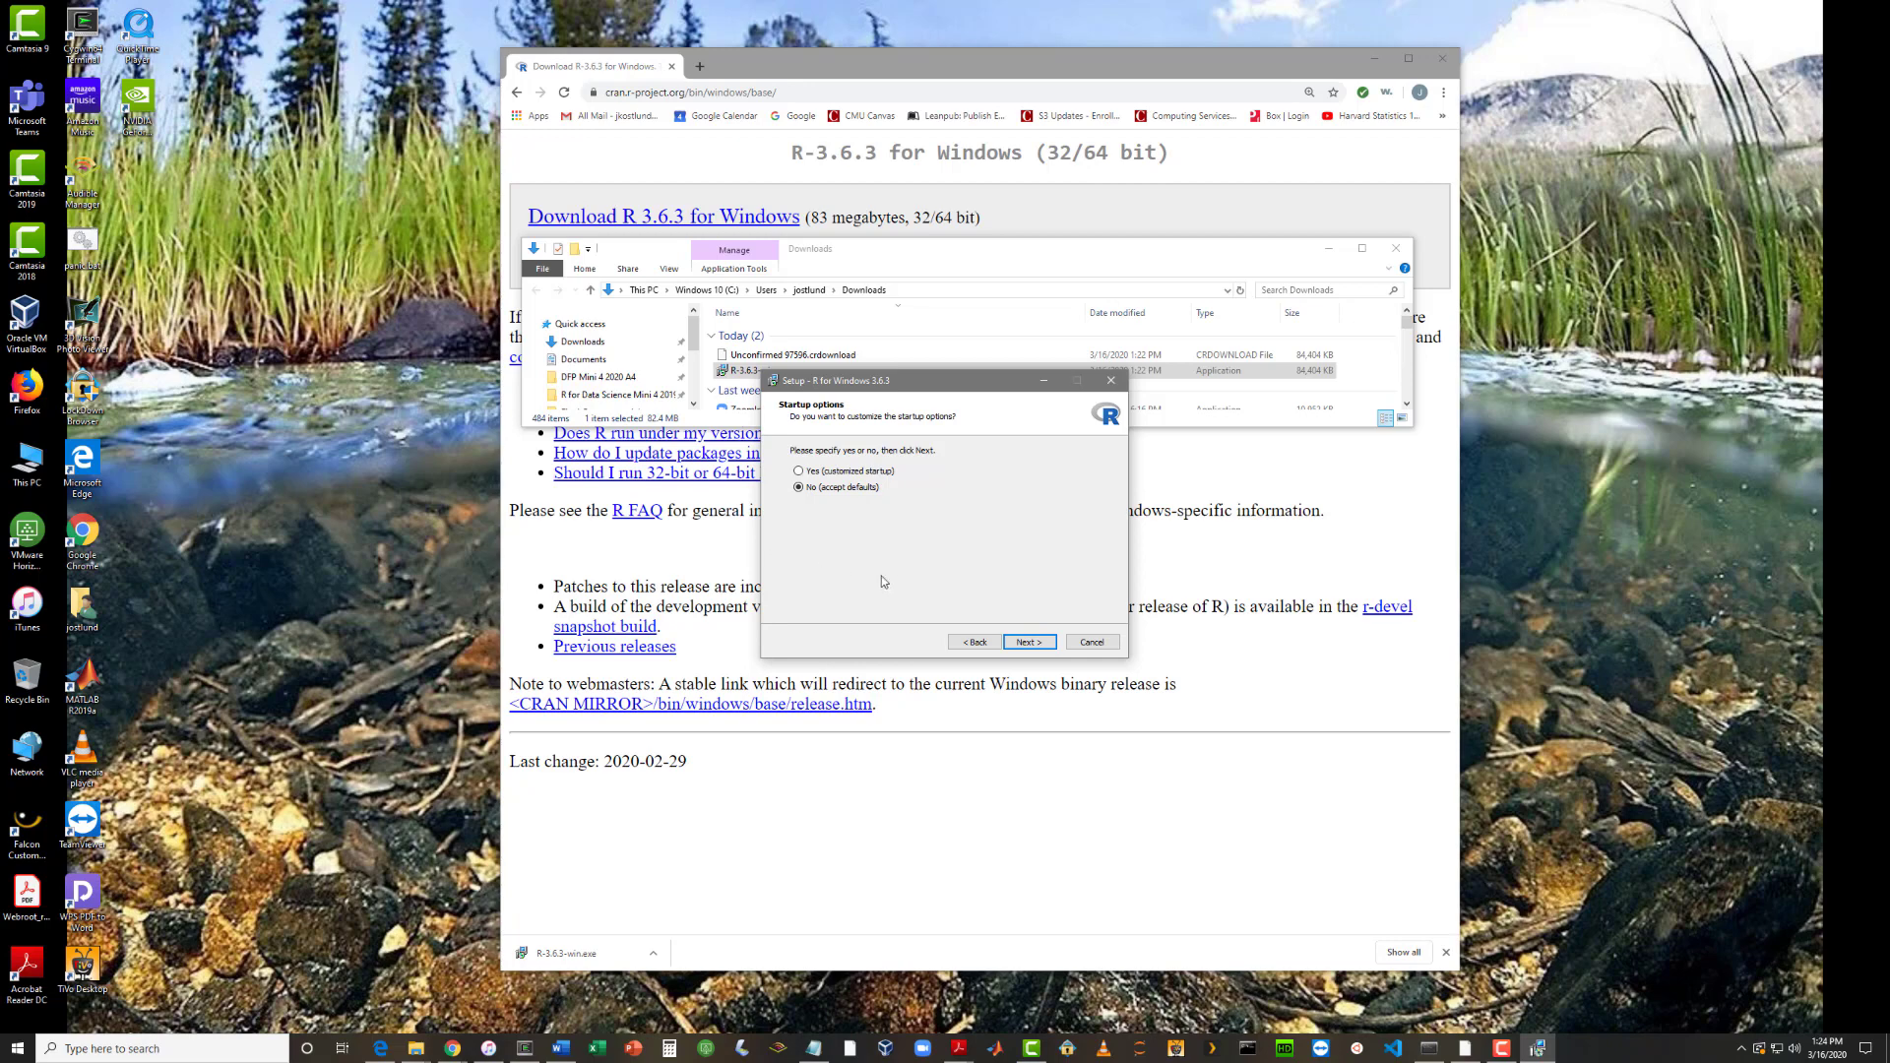
pyautogui.click(1027, 643)
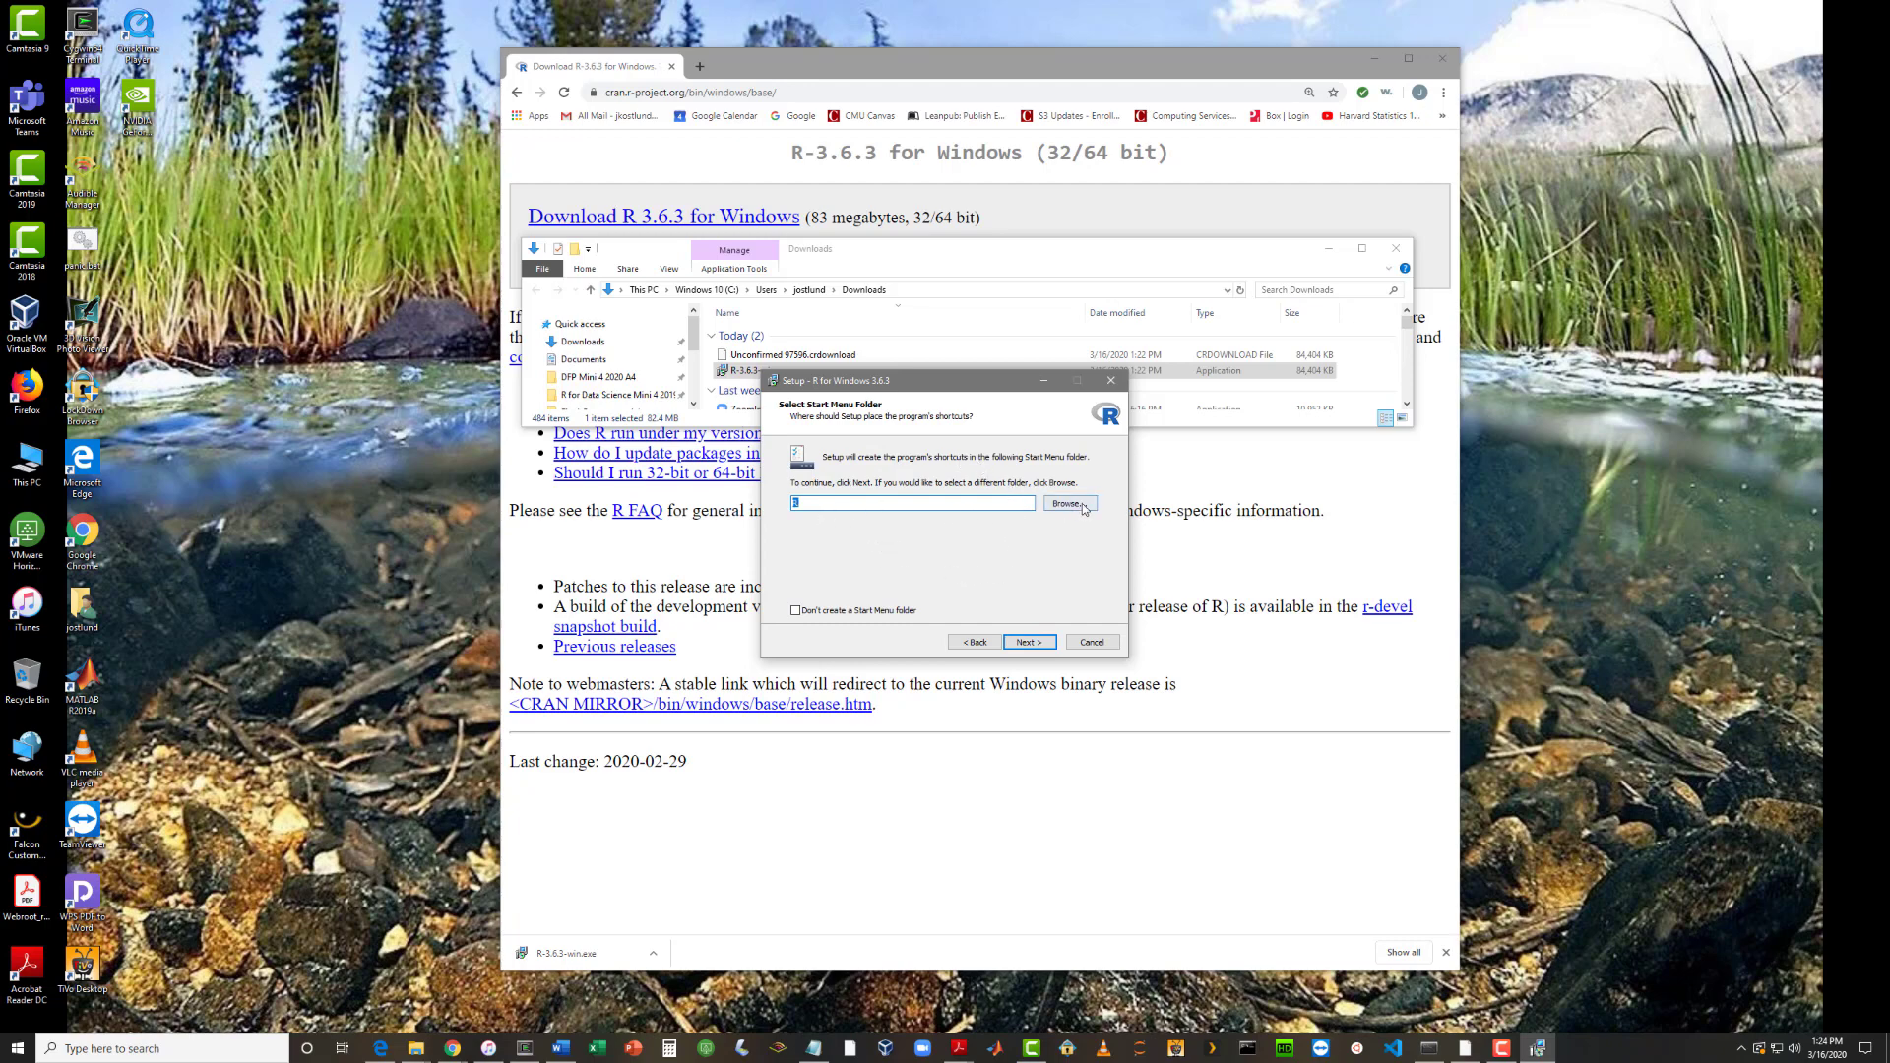
pyautogui.click(1029, 642)
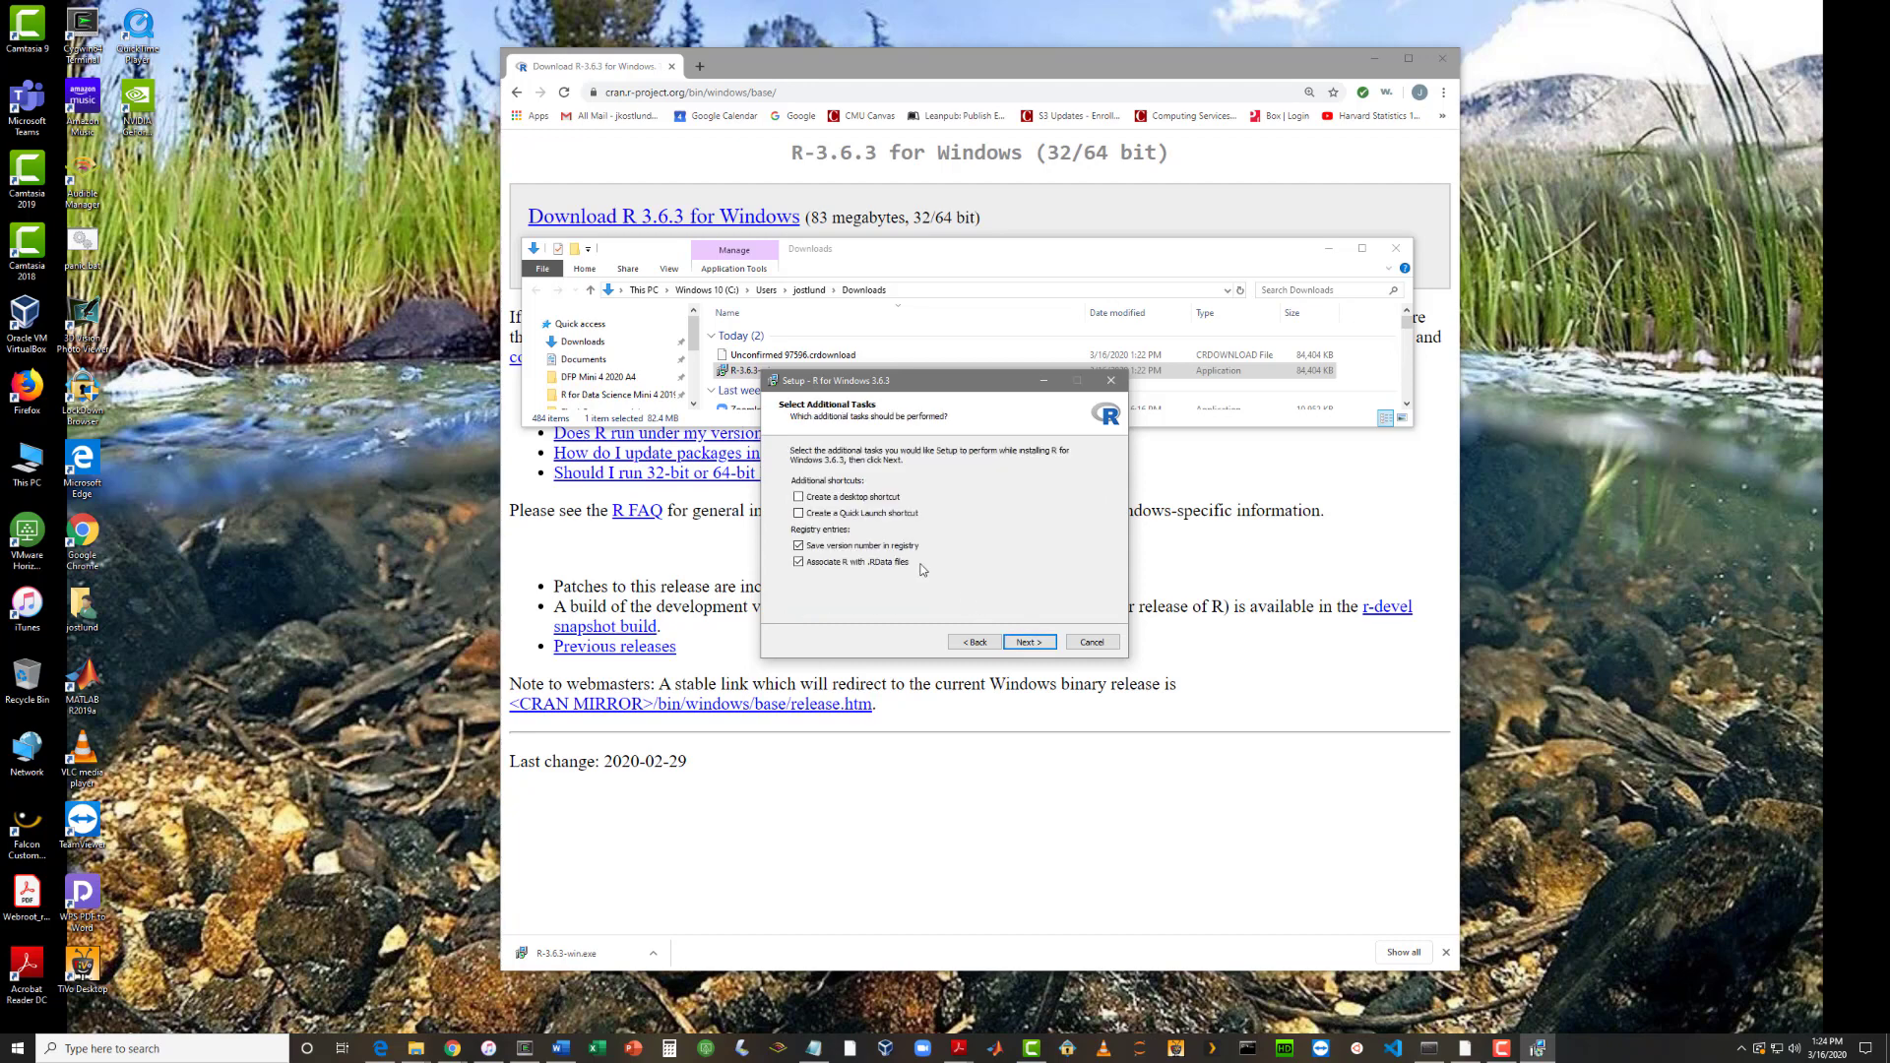
# Step: Enable the desktop and Quick Launch shortcuts, then install R and finish the setup wizard
pyautogui.click(798, 498)
pyautogui.click(798, 513)
pyautogui.click(1027, 644)
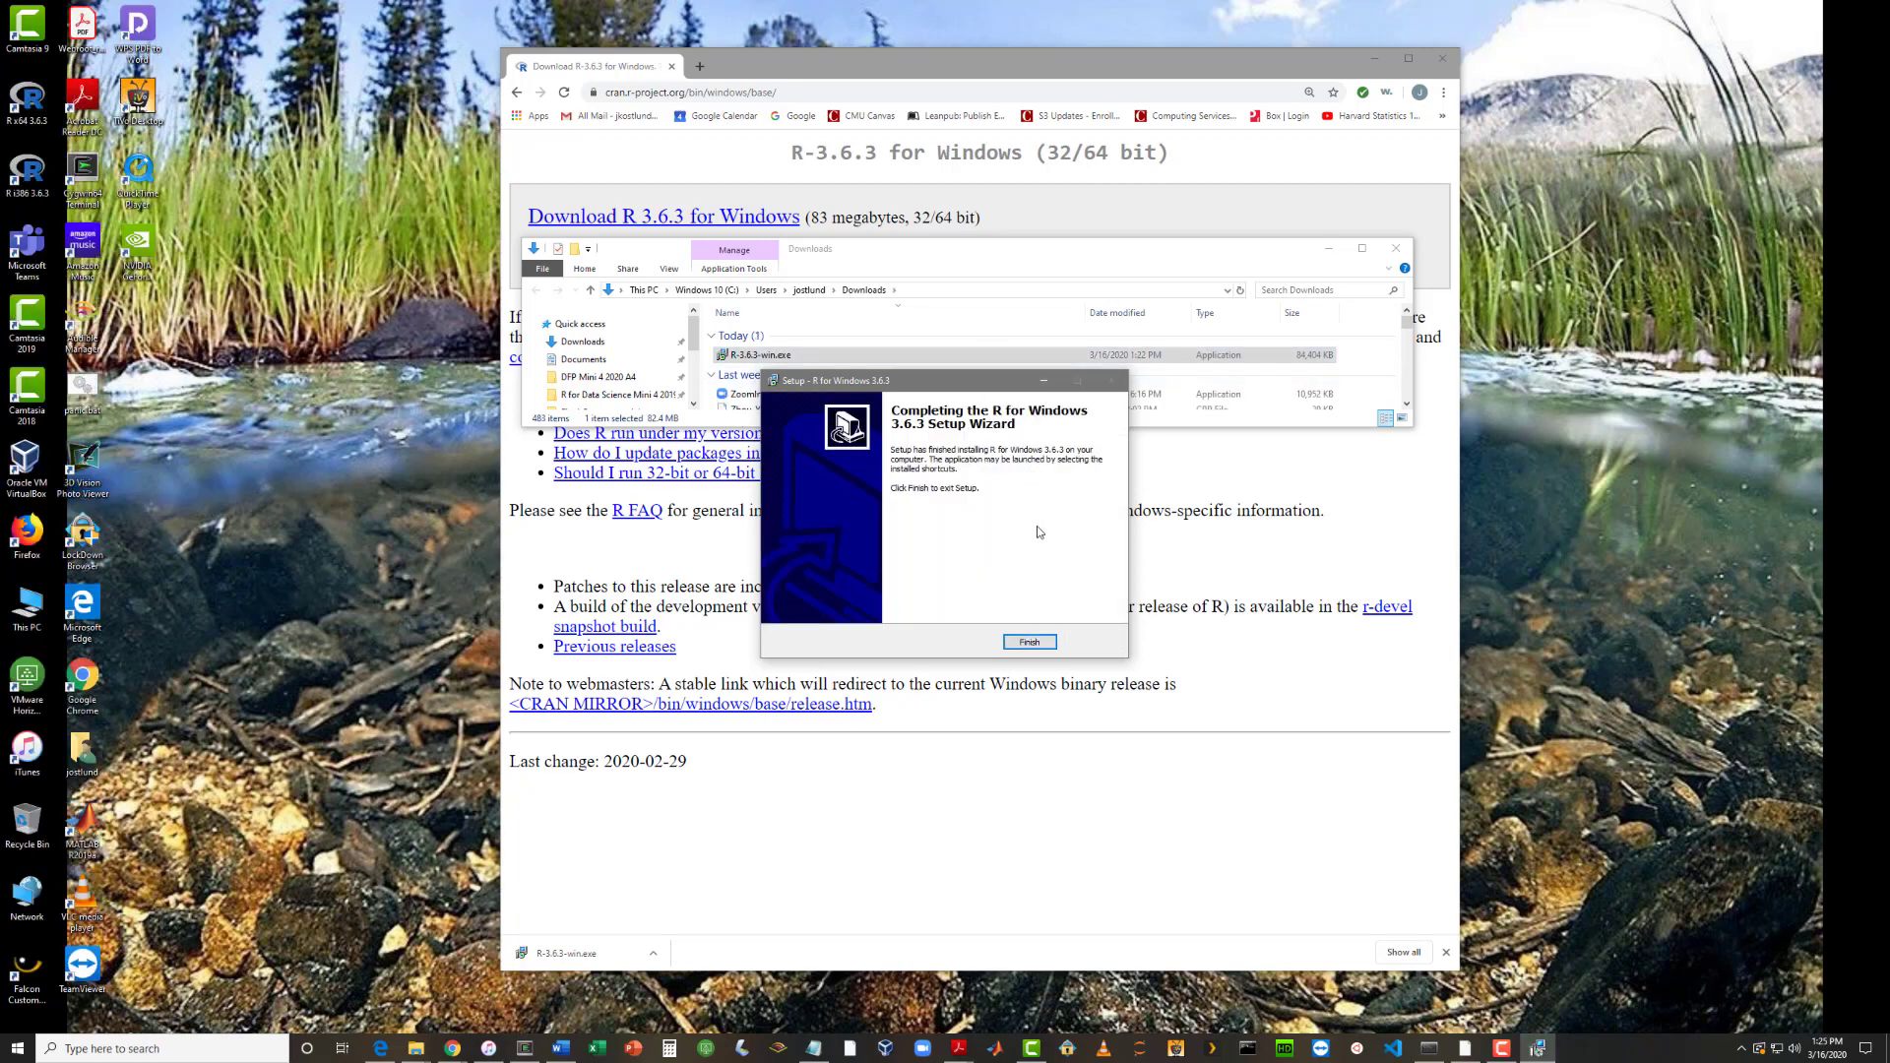
pyautogui.click(1030, 645)
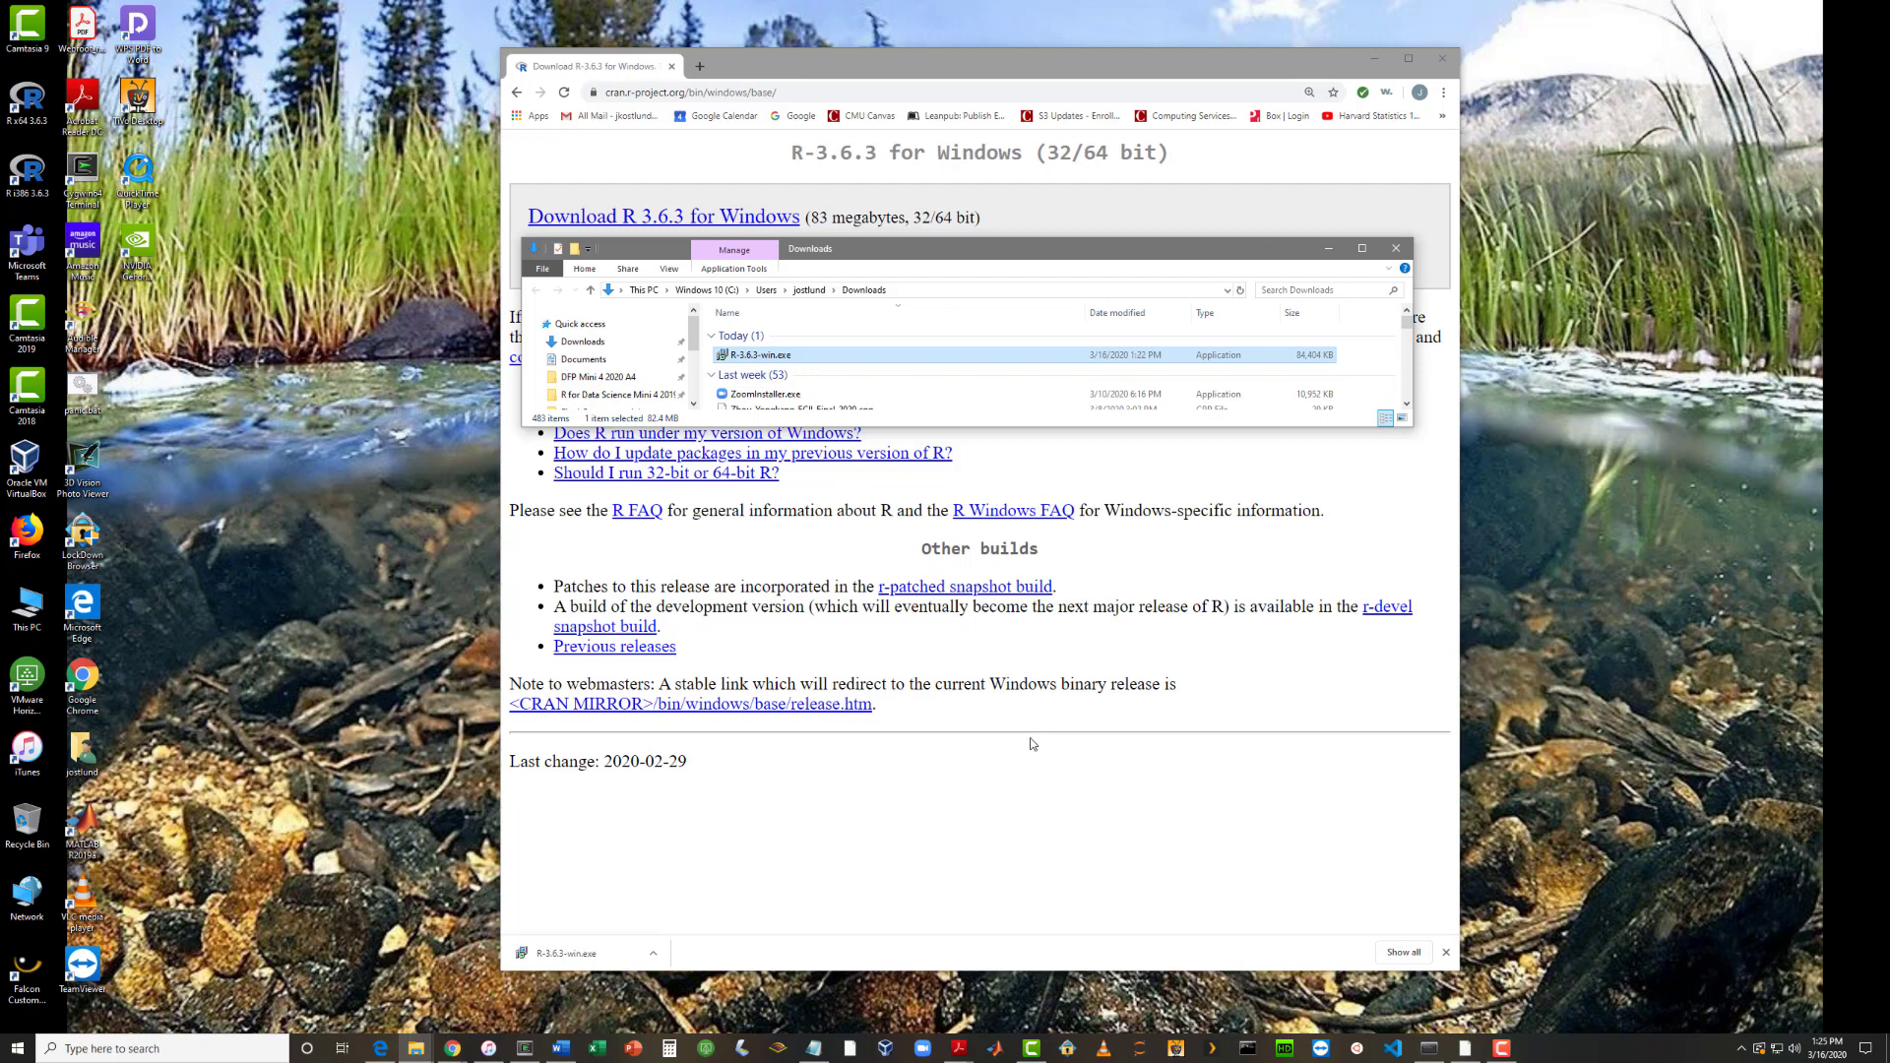
# Step: Pin R x64 3.6.3 to the Windows taskbar and launch it from there
pyautogui.click(16, 1049)
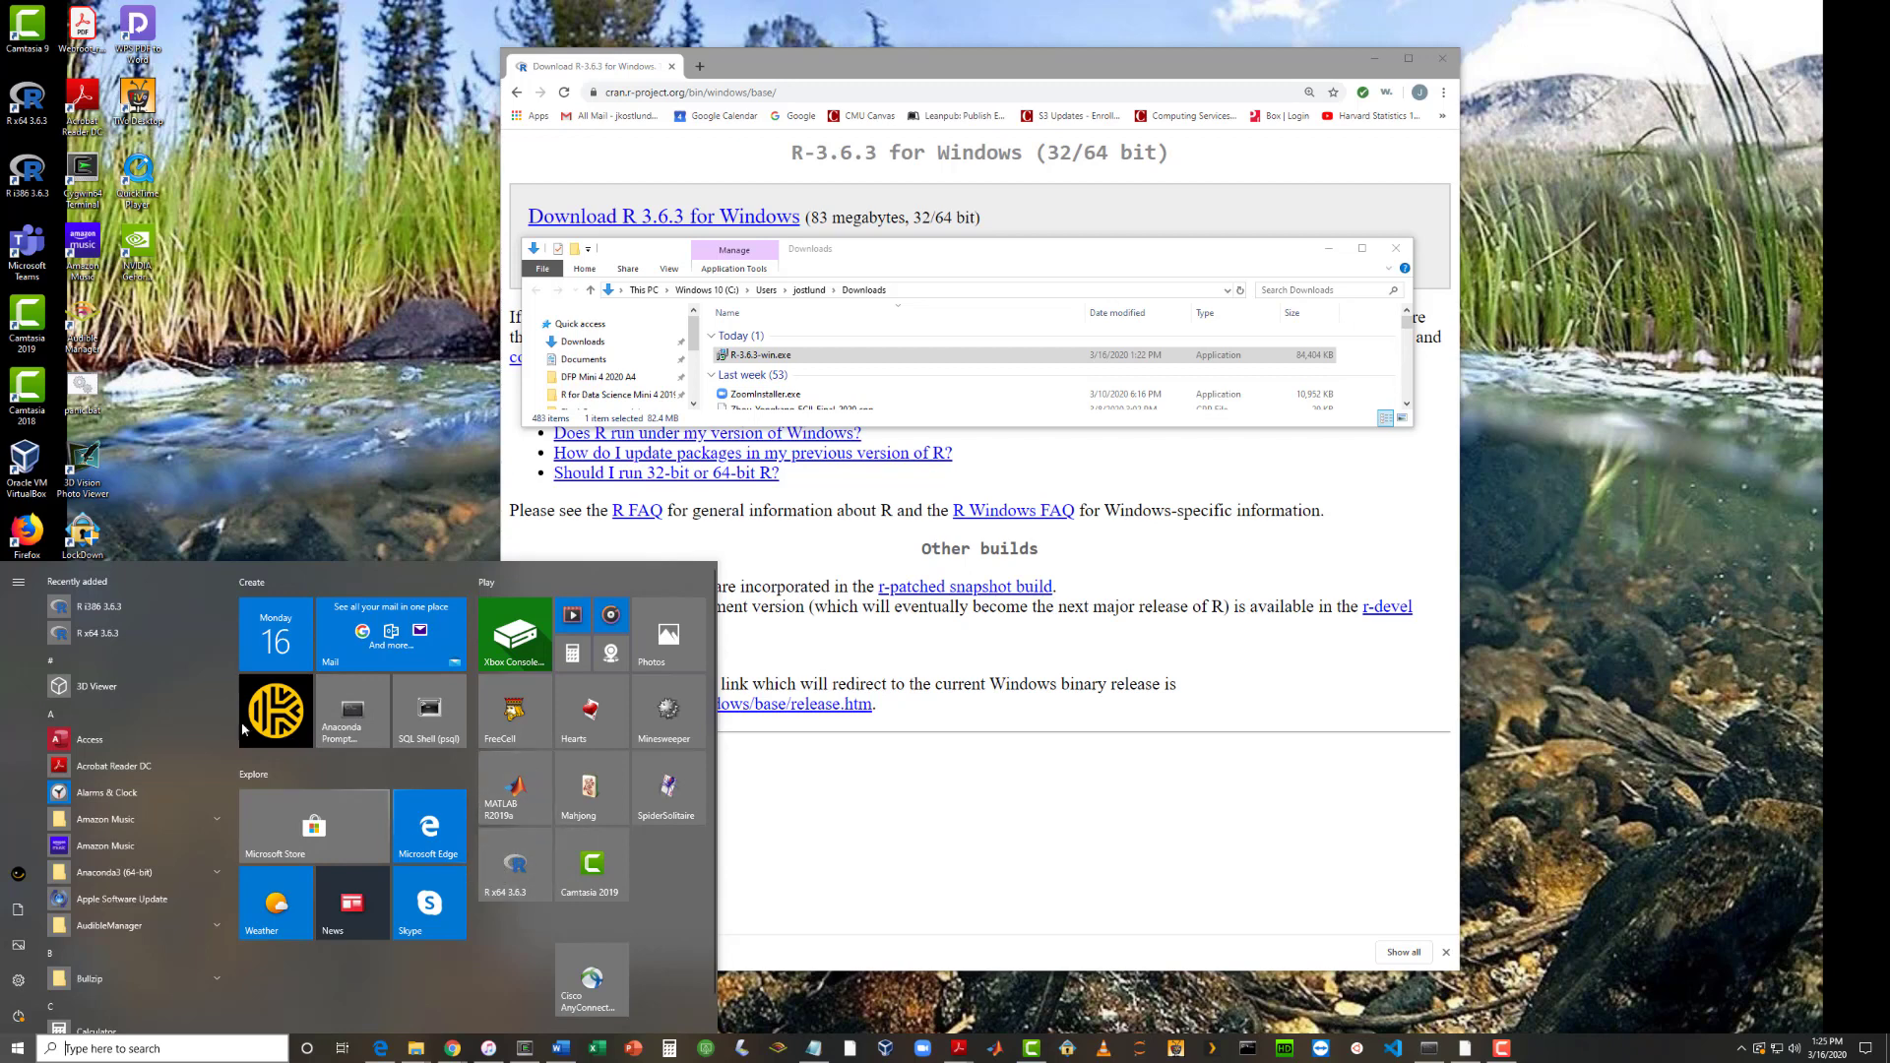
pyautogui.rightClick(96, 633)
pyautogui.moveTo(155, 671)
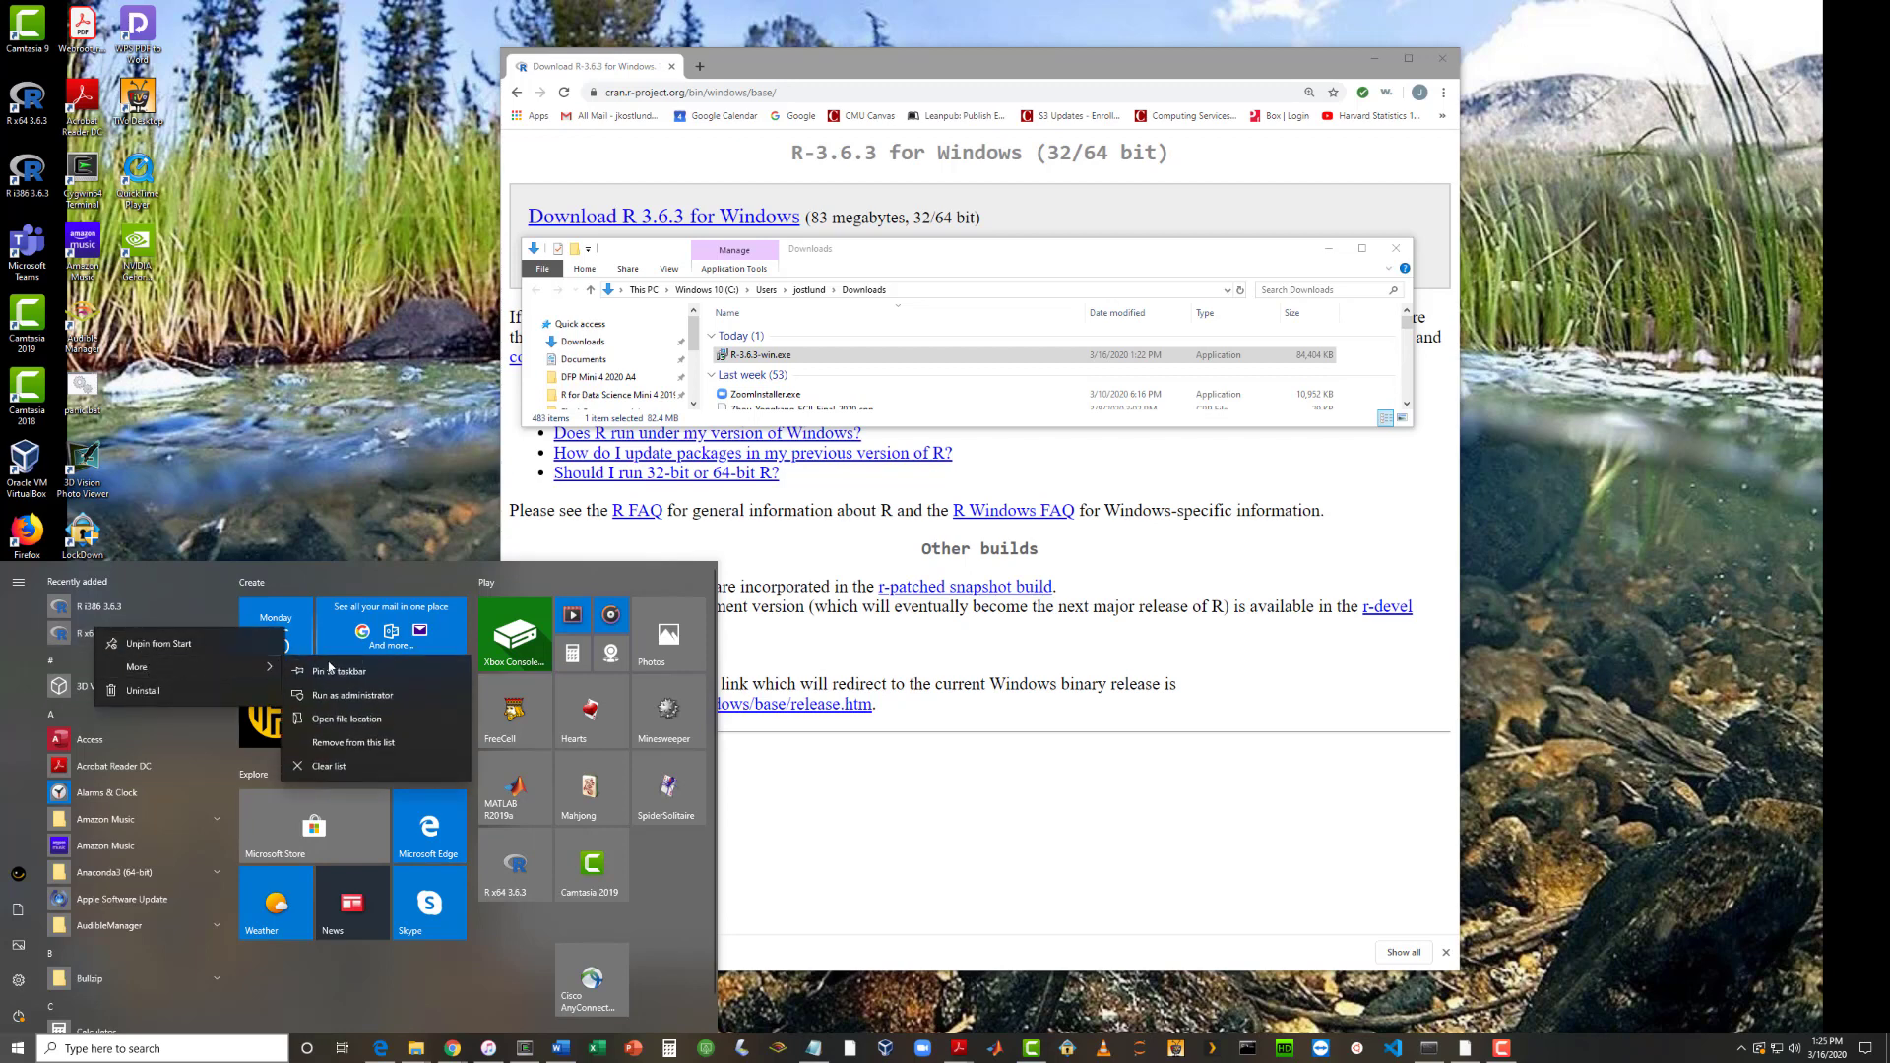
pyautogui.click(348, 673)
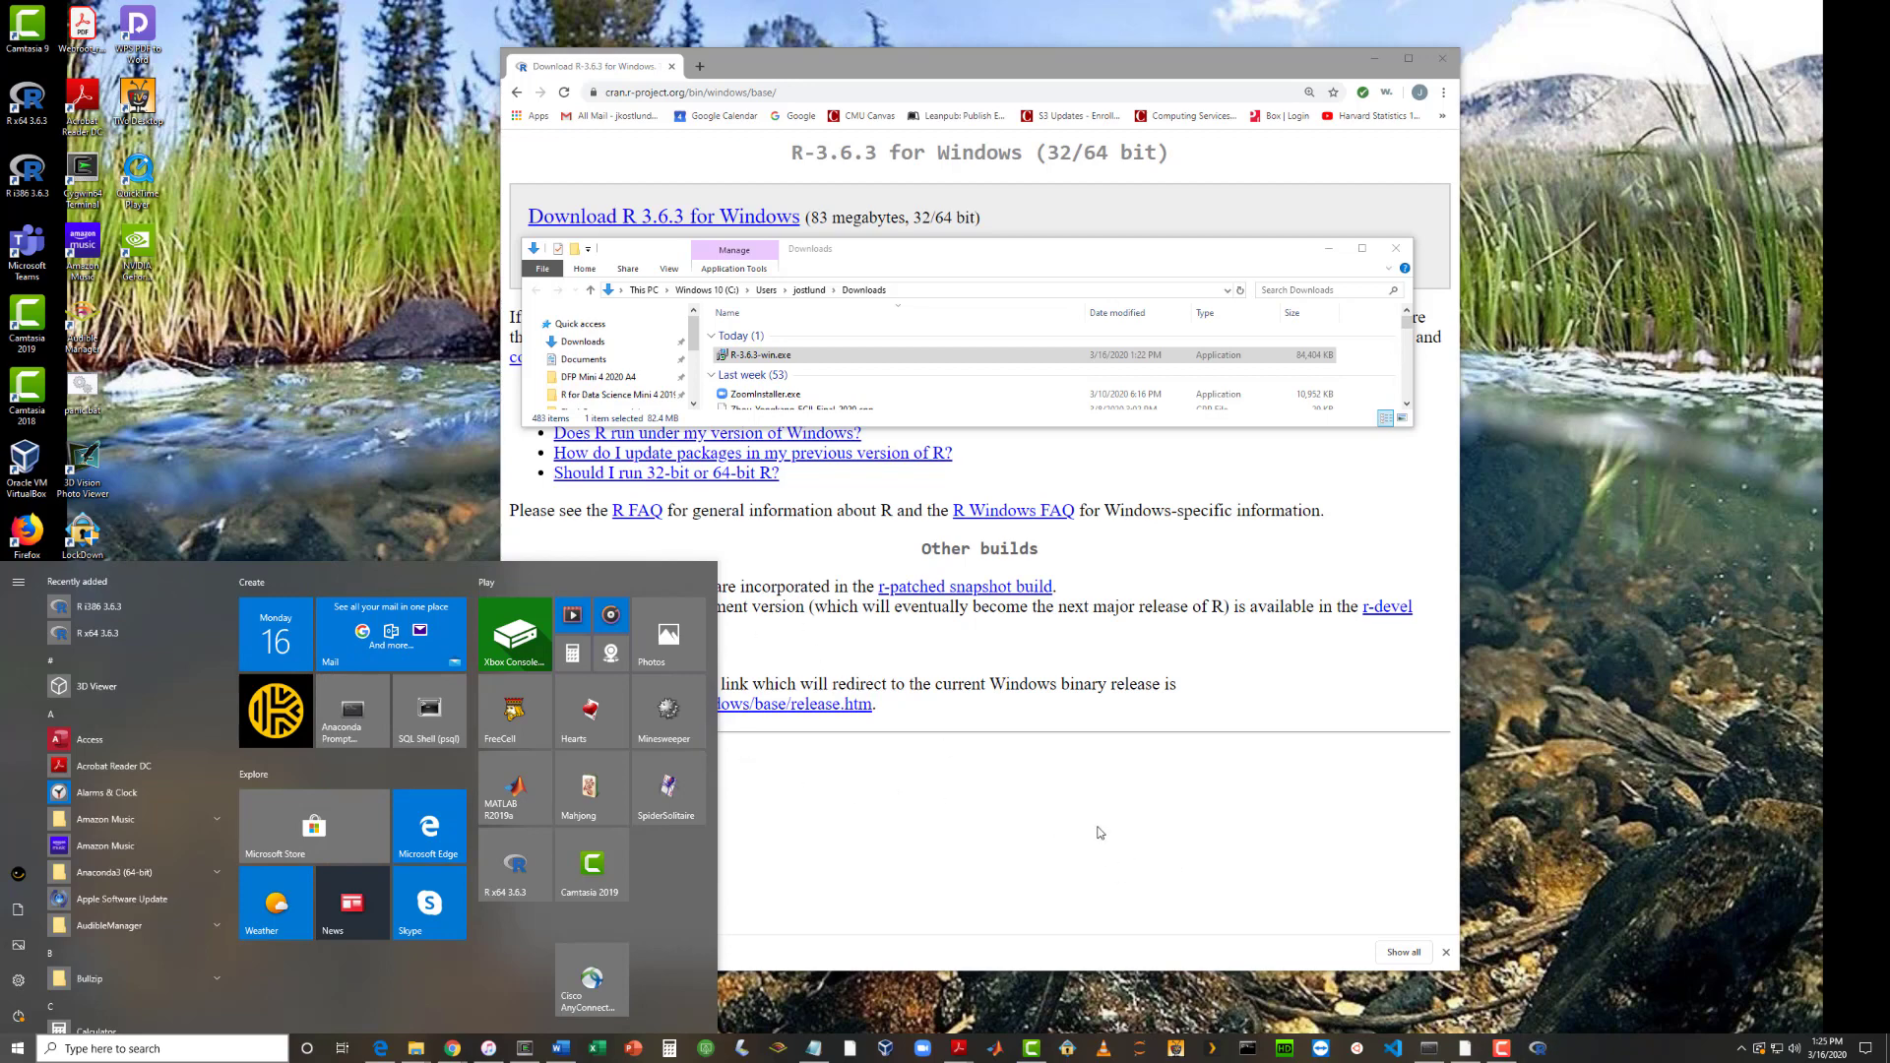
pyautogui.click(1122, 856)
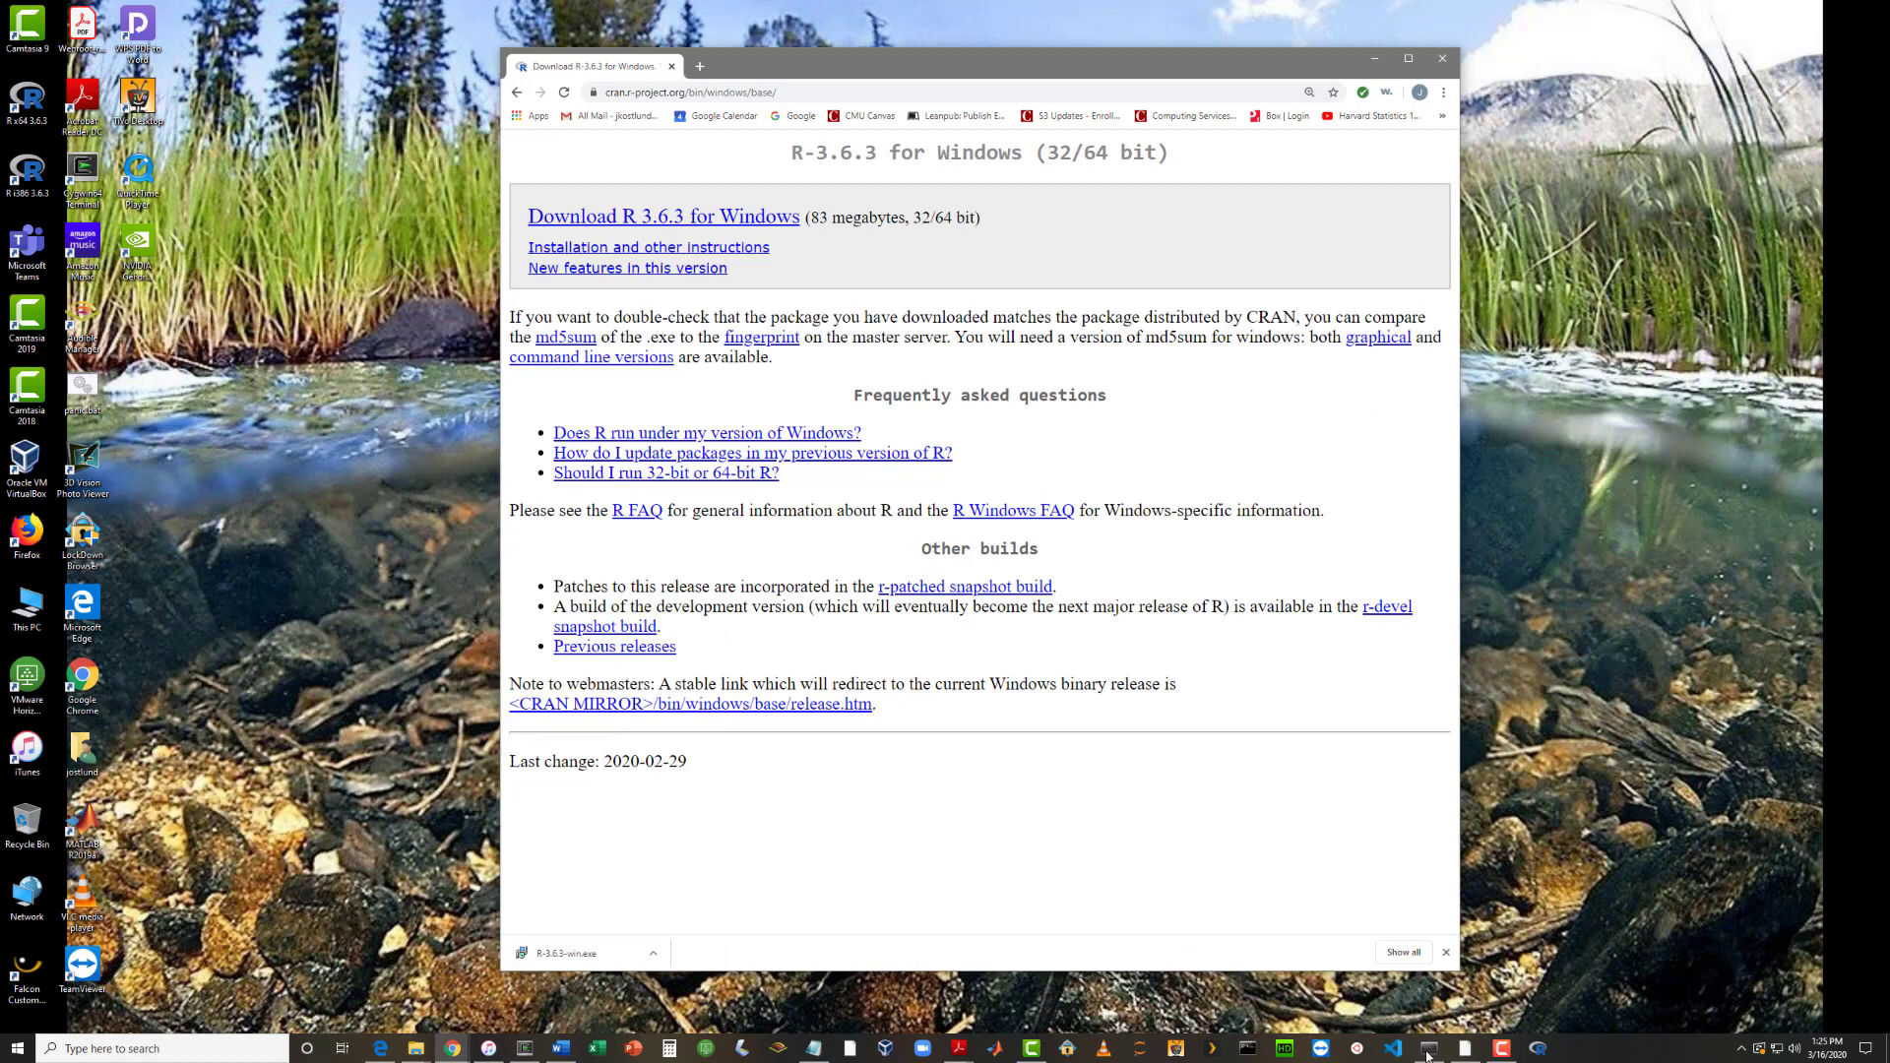
pyautogui.click(1539, 1052)
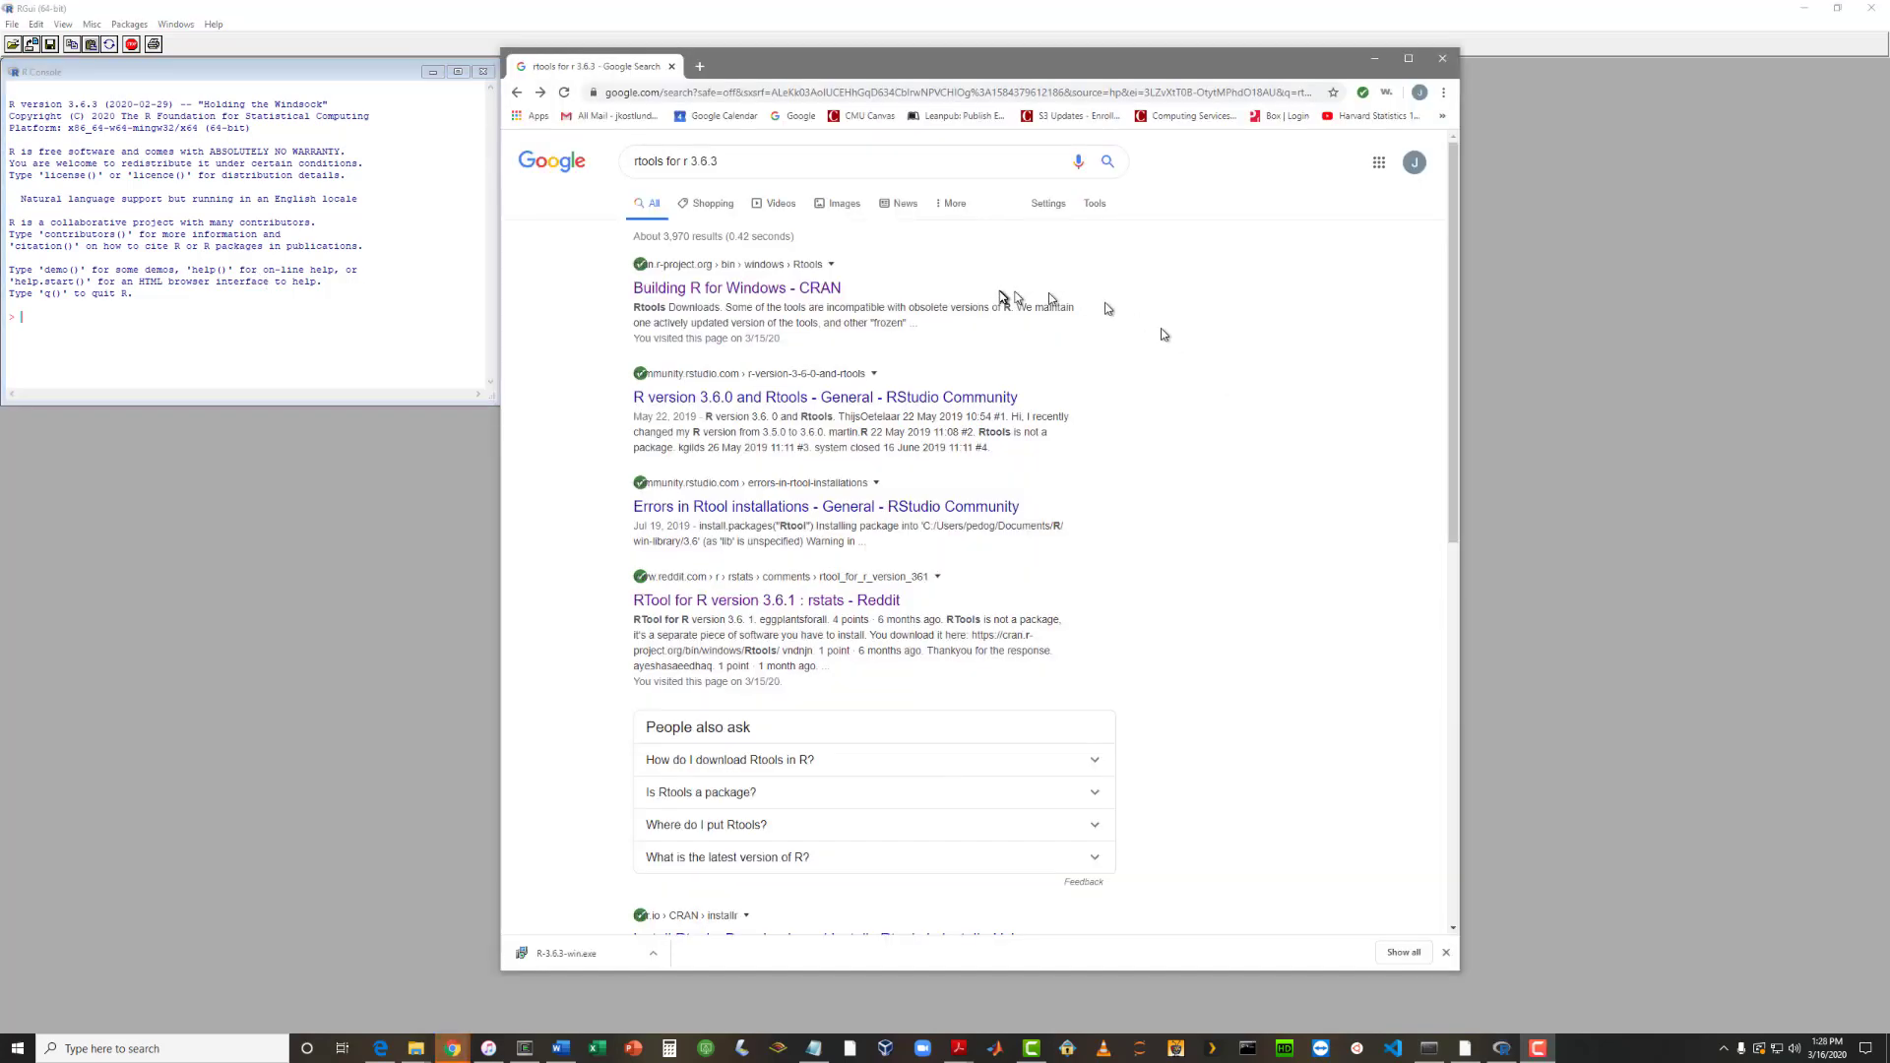
# Step: Search Google for "rtools for r 3.6.3" and open the CRAN page Building R for Windows
pyautogui.moveTo(719, 162); pyautogui.dragTo(631, 161)
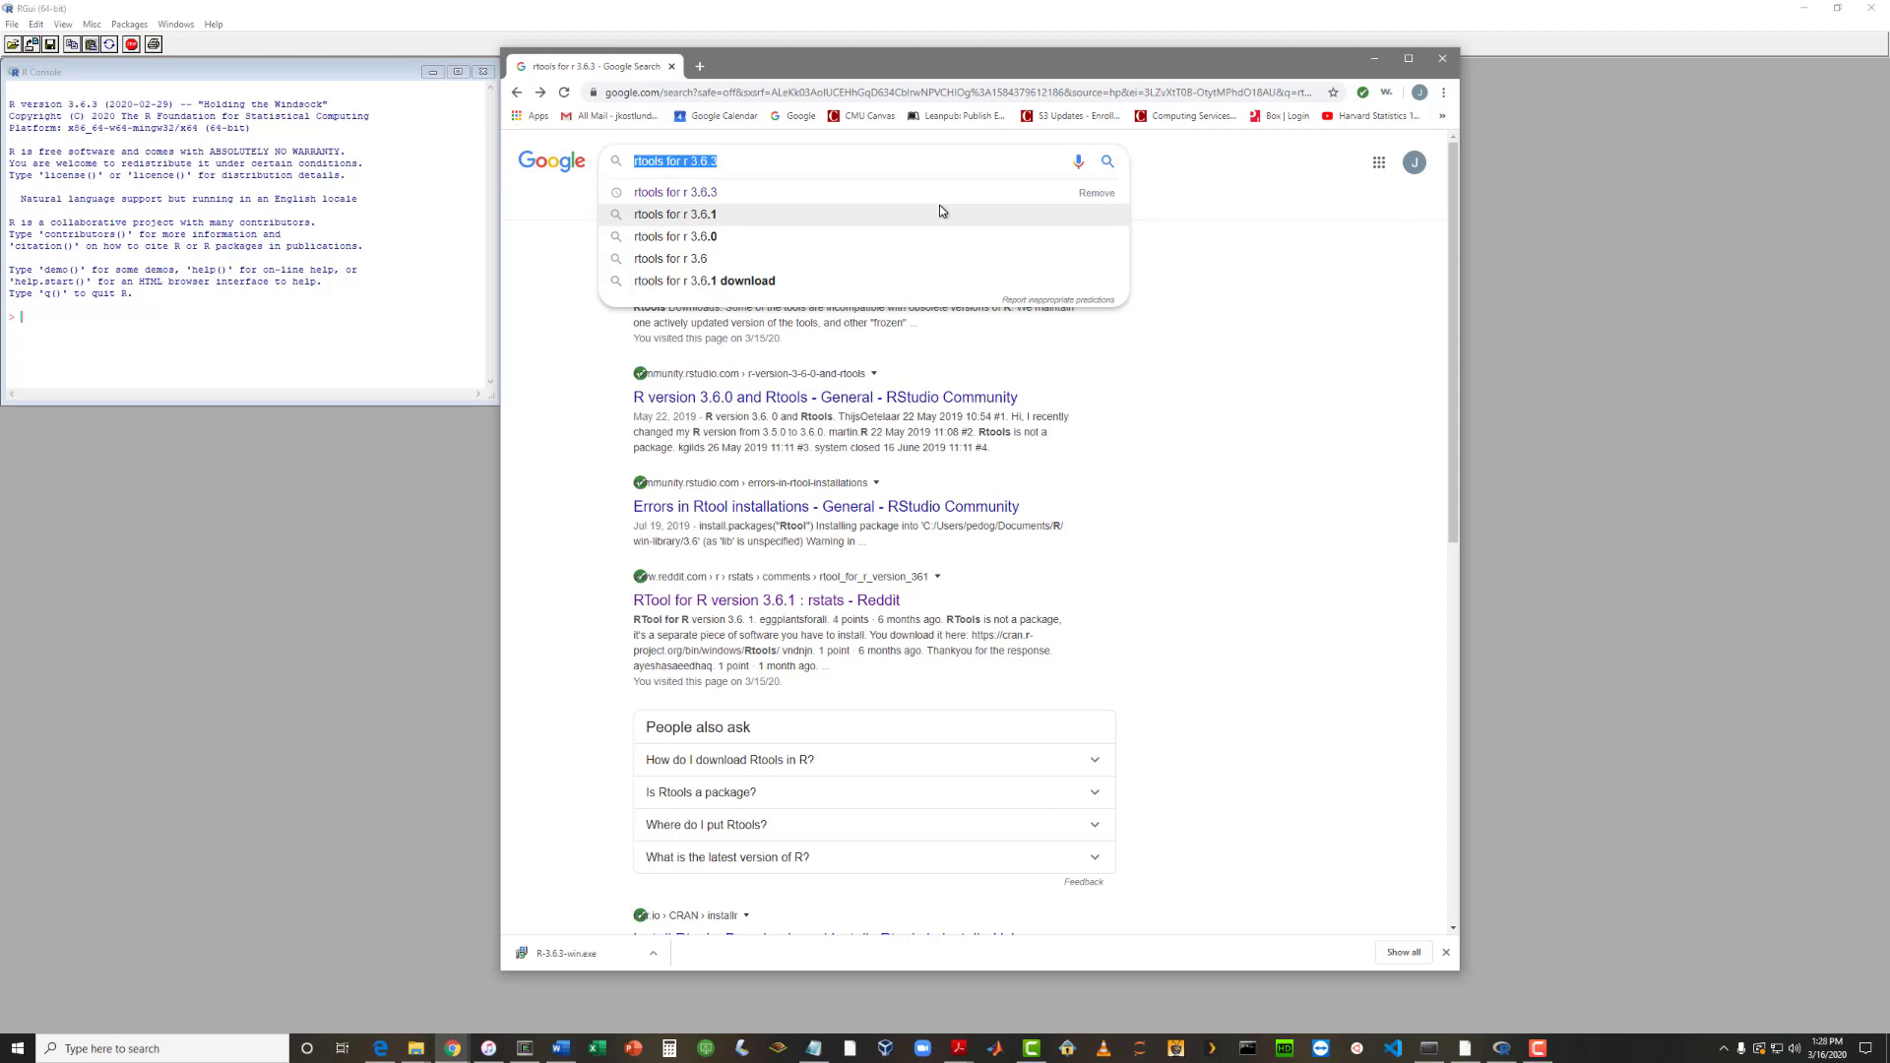
pyautogui.click(725, 160)
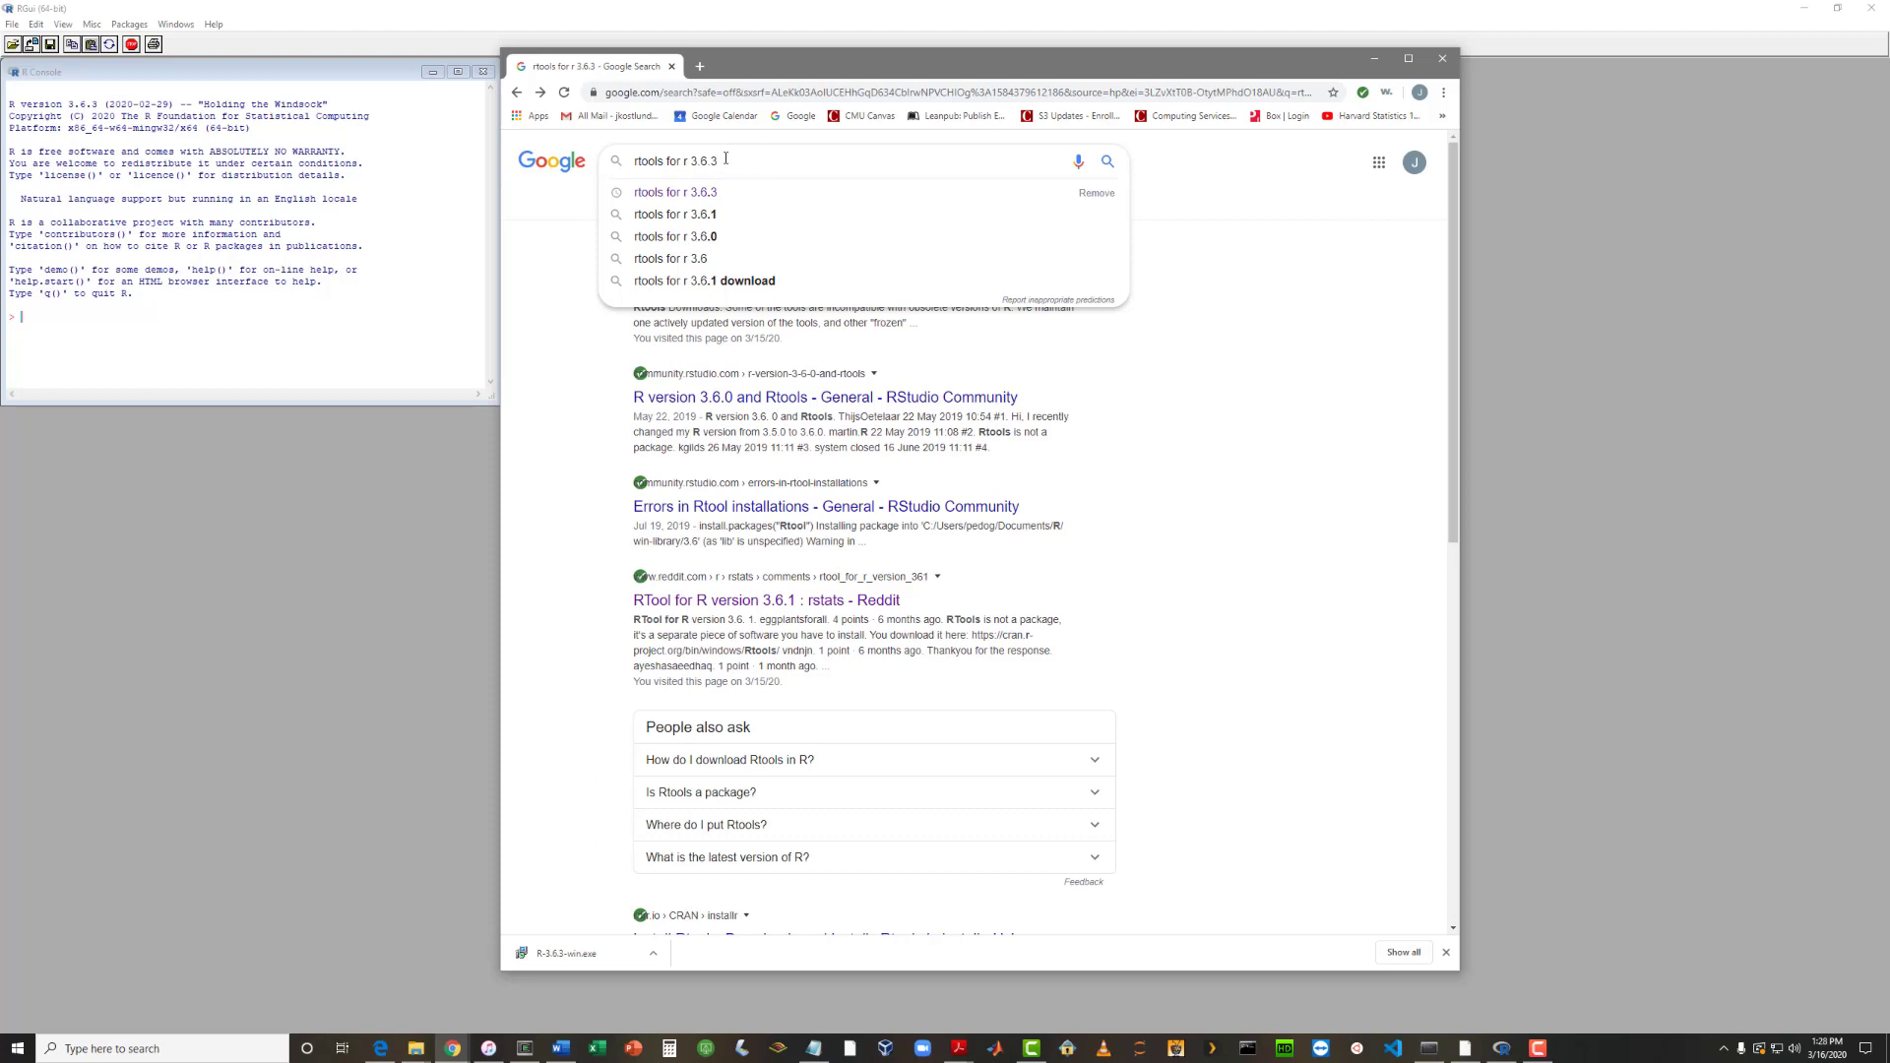
pyautogui.press('Return')
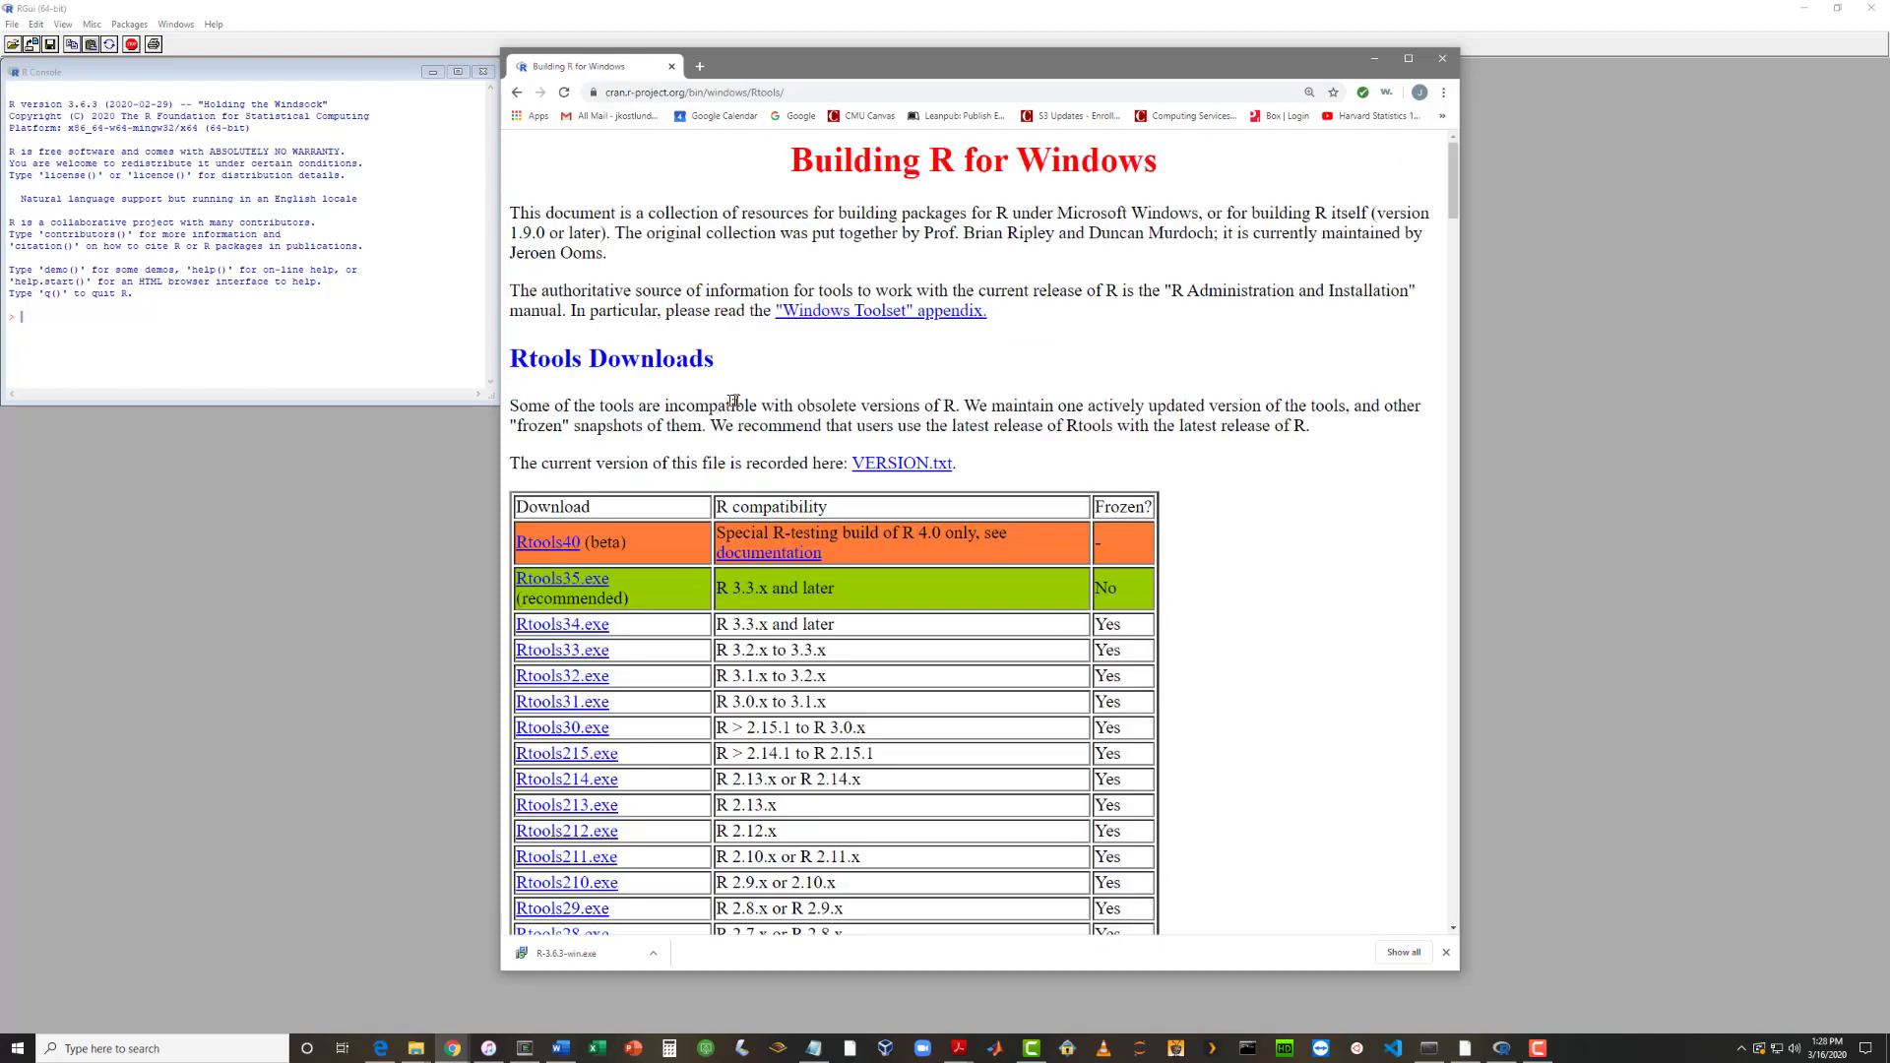
# Step: Download the recommended Rtools35.exe and show the downloaded file in its folder
pyautogui.click(548, 586)
pyautogui.click(654, 953)
pyautogui.click(680, 902)
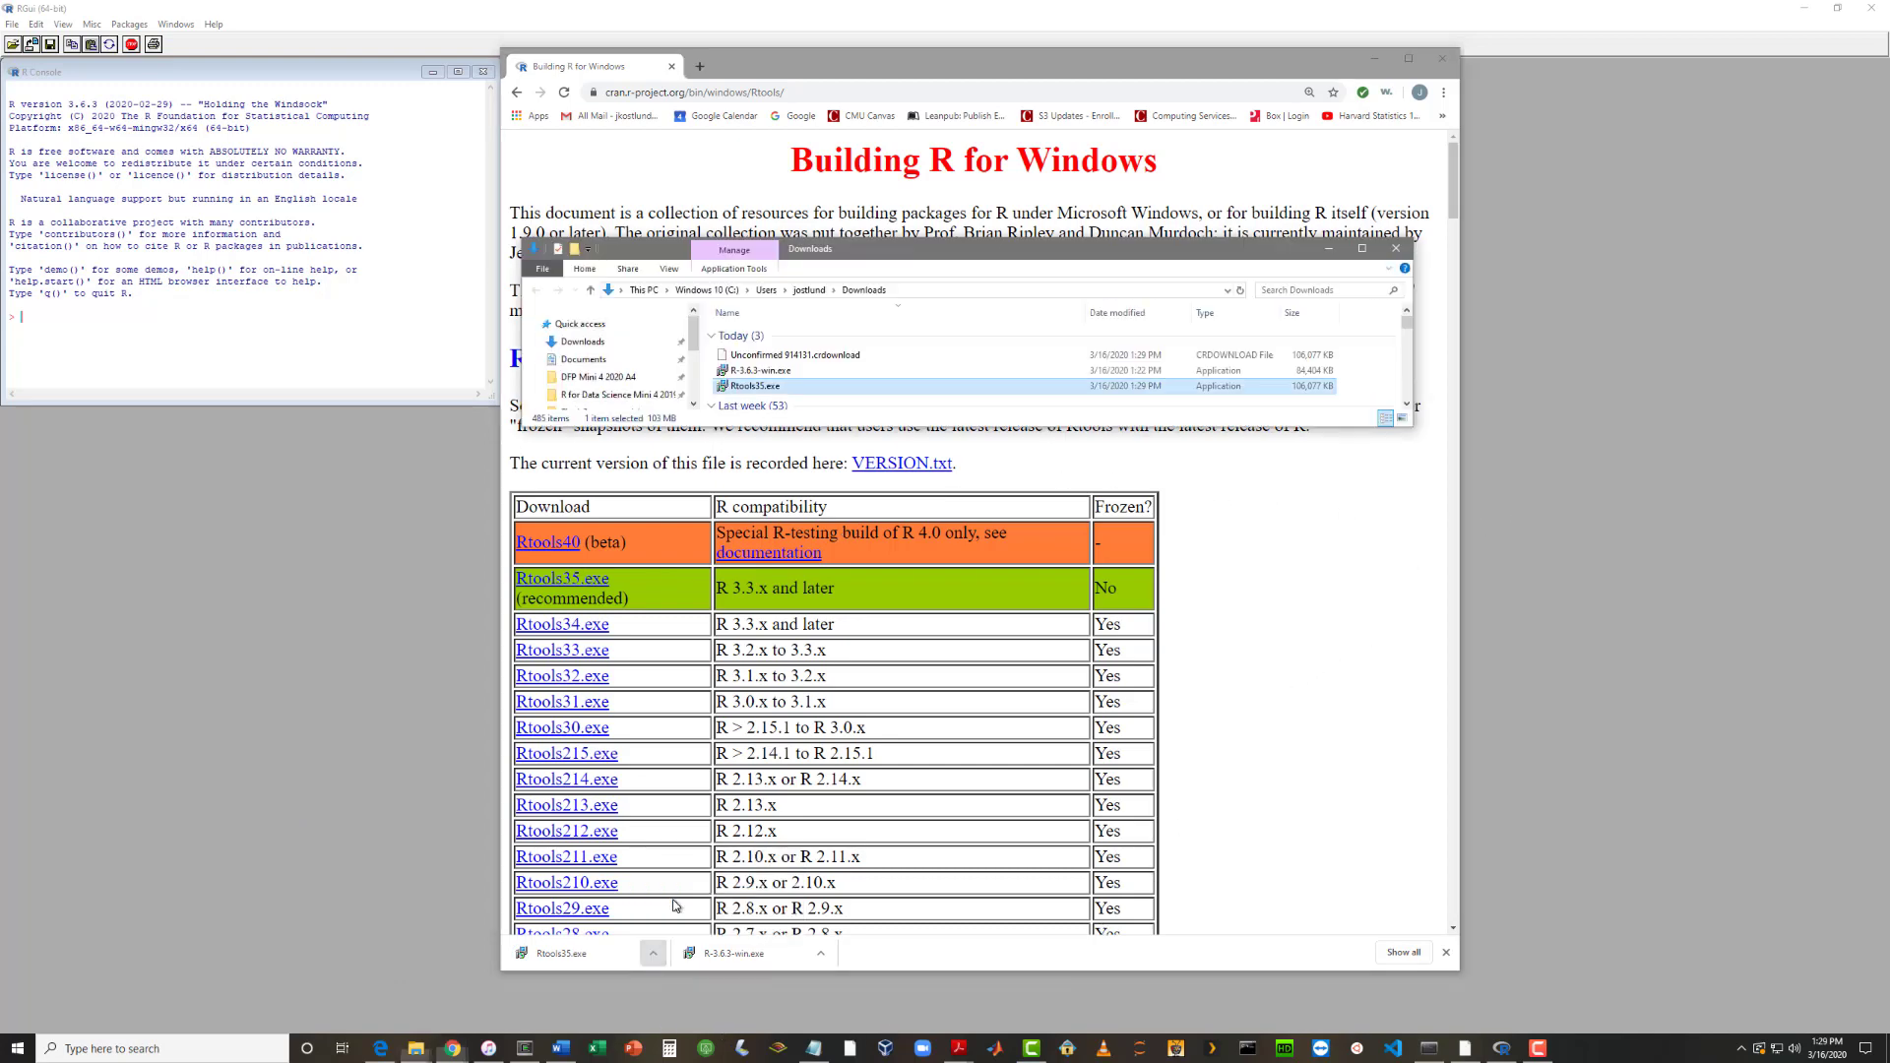
# Step: Run Rtools35.exe in English with destination C:\Rtools, the recommended components, Rtools added to the system PATH and version information saved to the registry
pyautogui.doubleClick(833, 387)
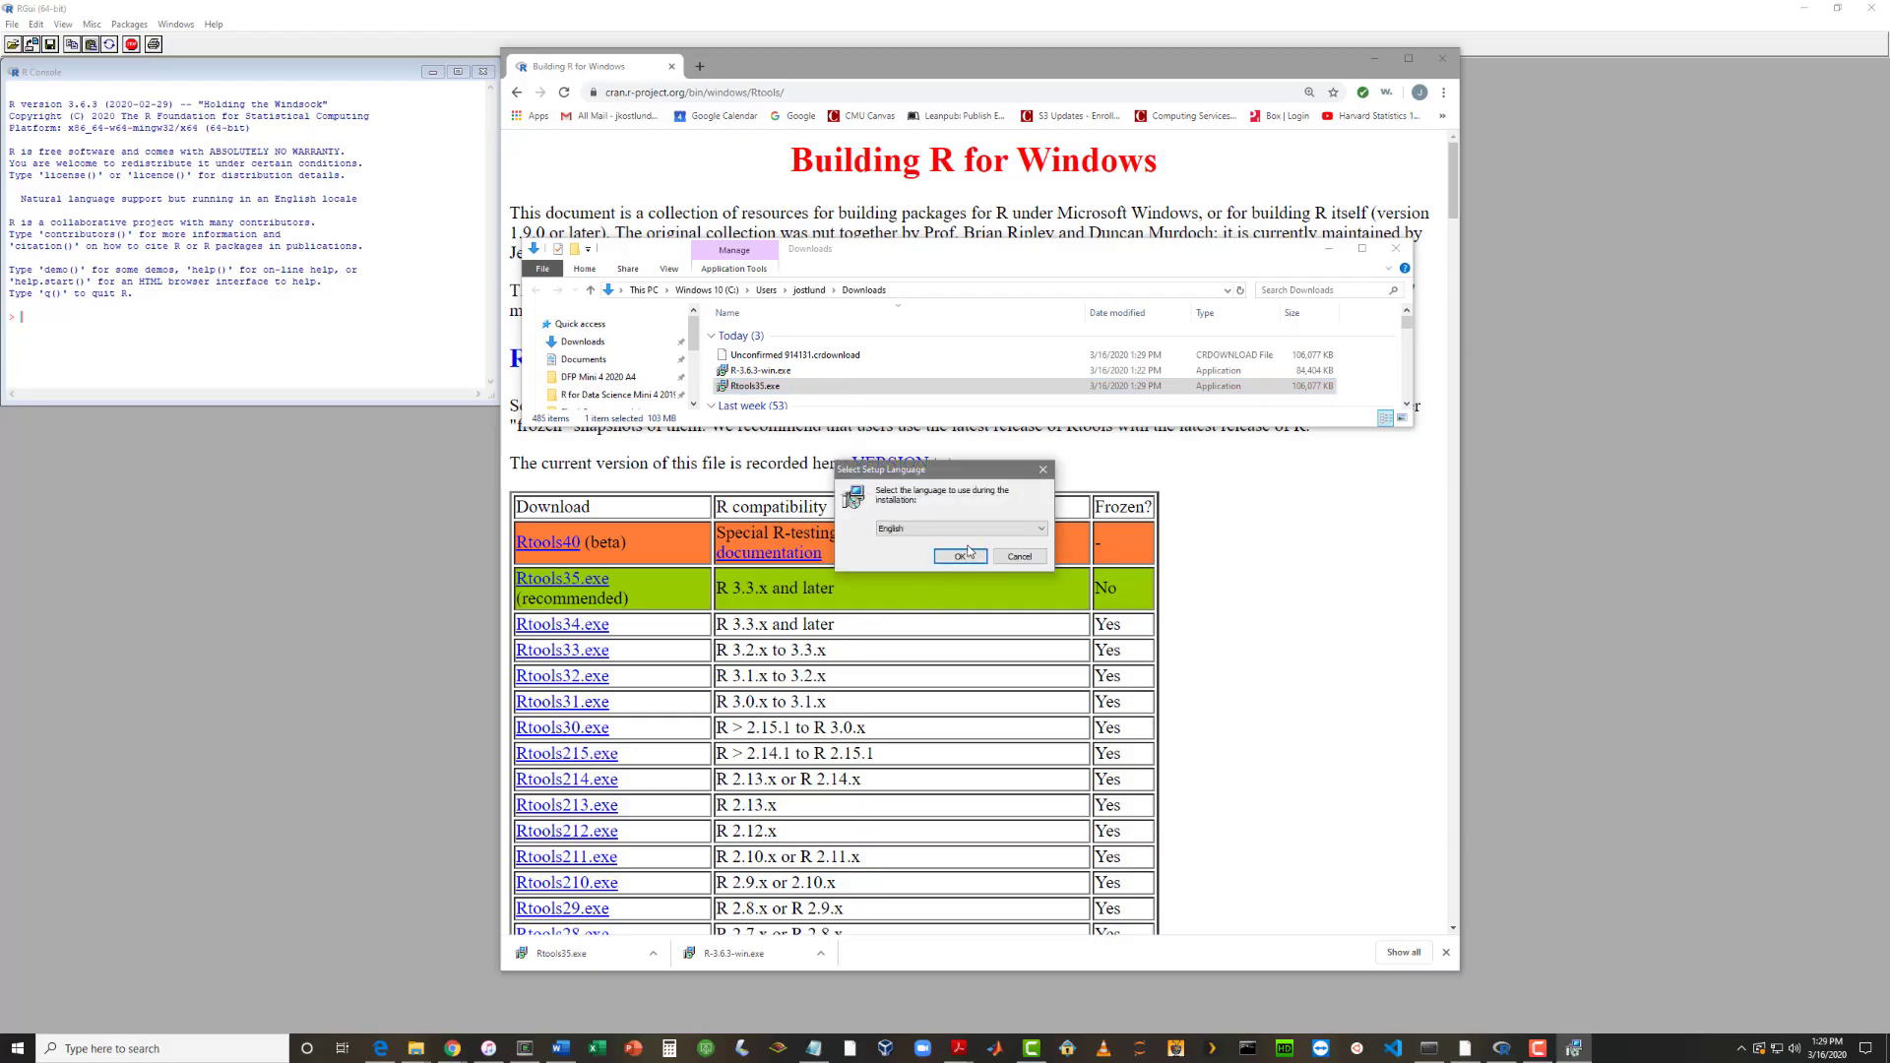
pyautogui.click(960, 556)
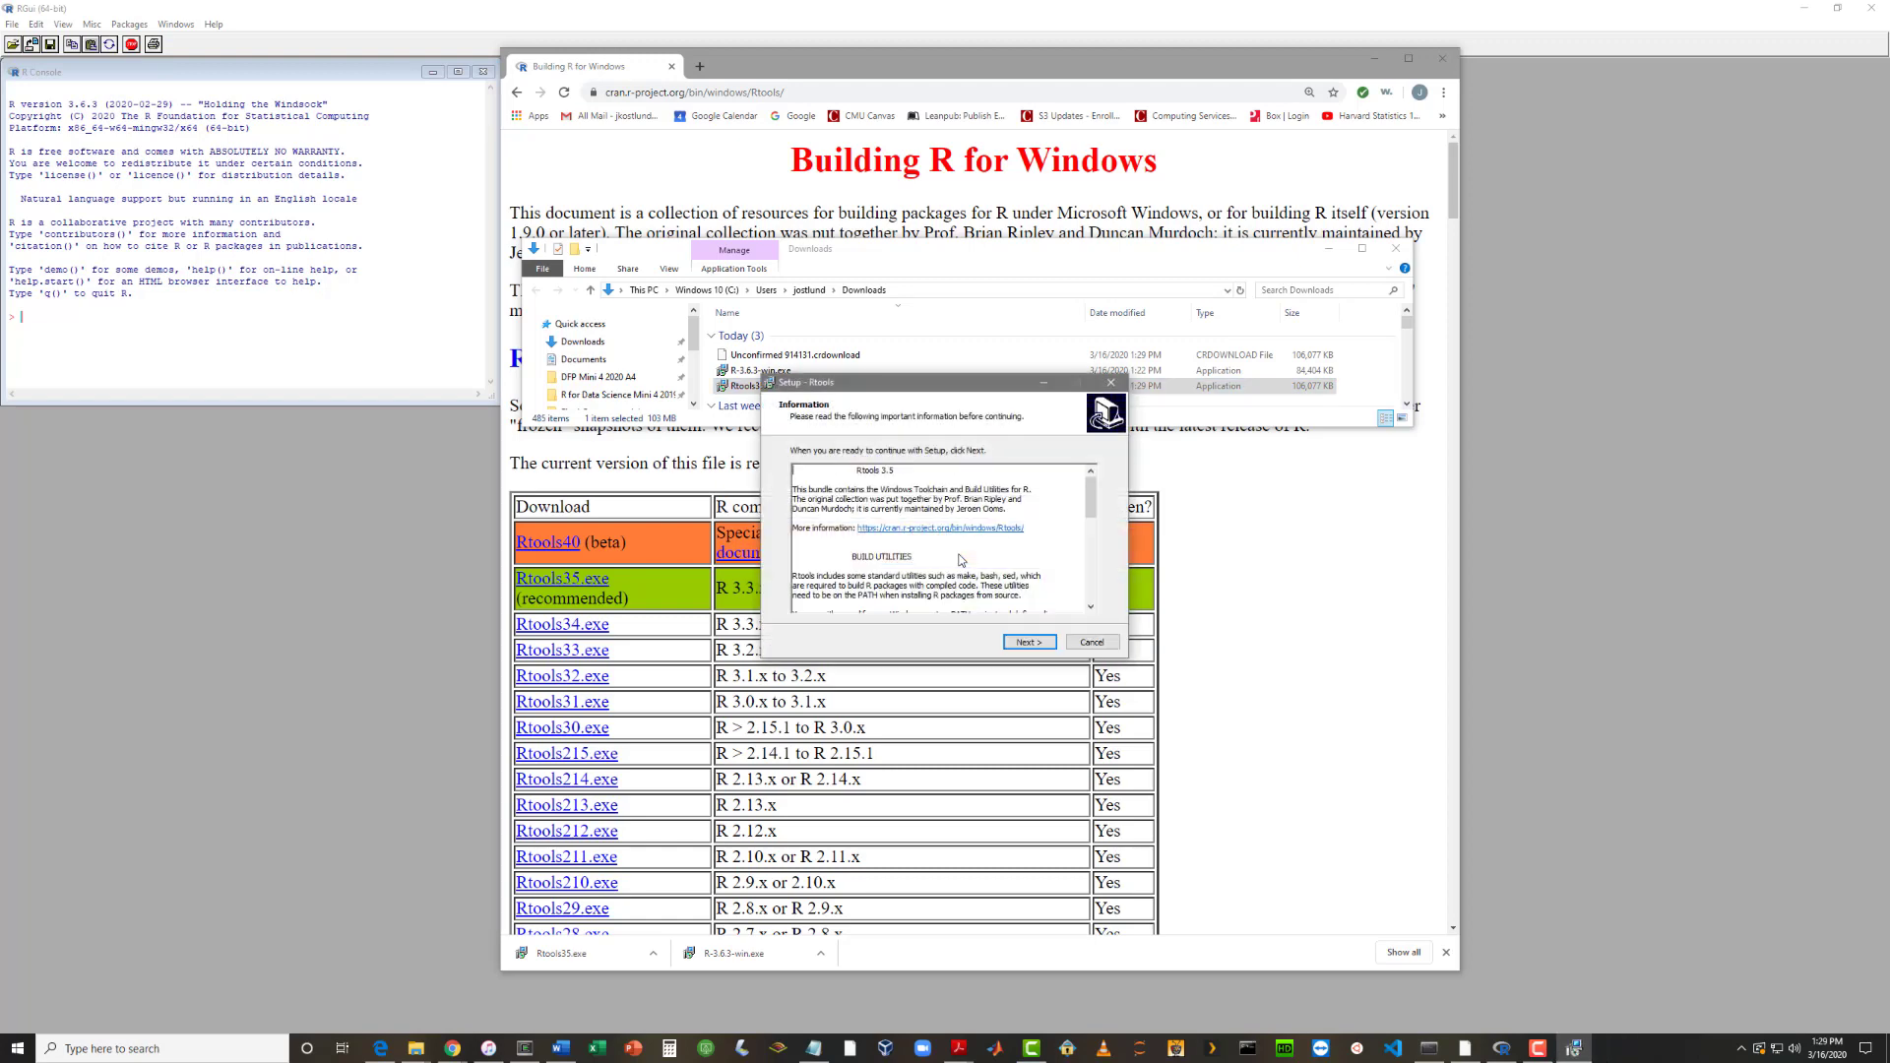
pyautogui.click(1024, 643)
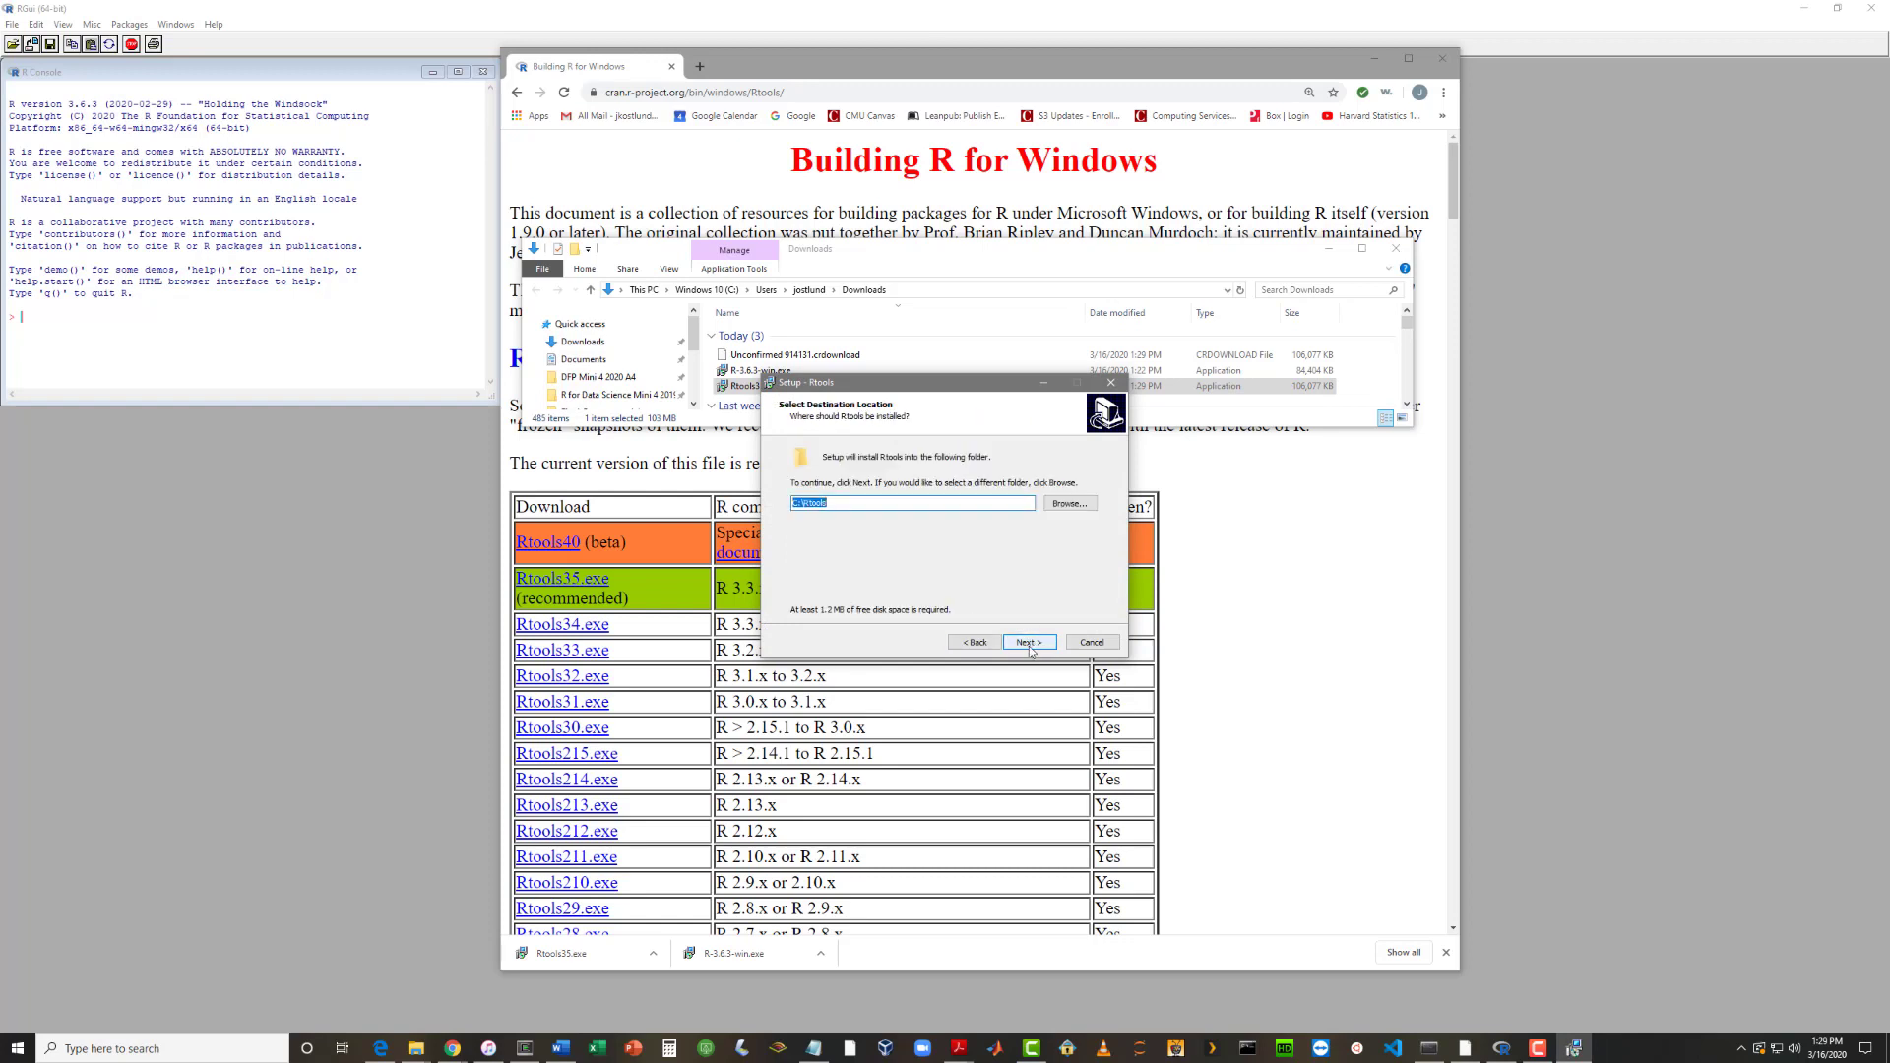
pyautogui.click(1028, 643)
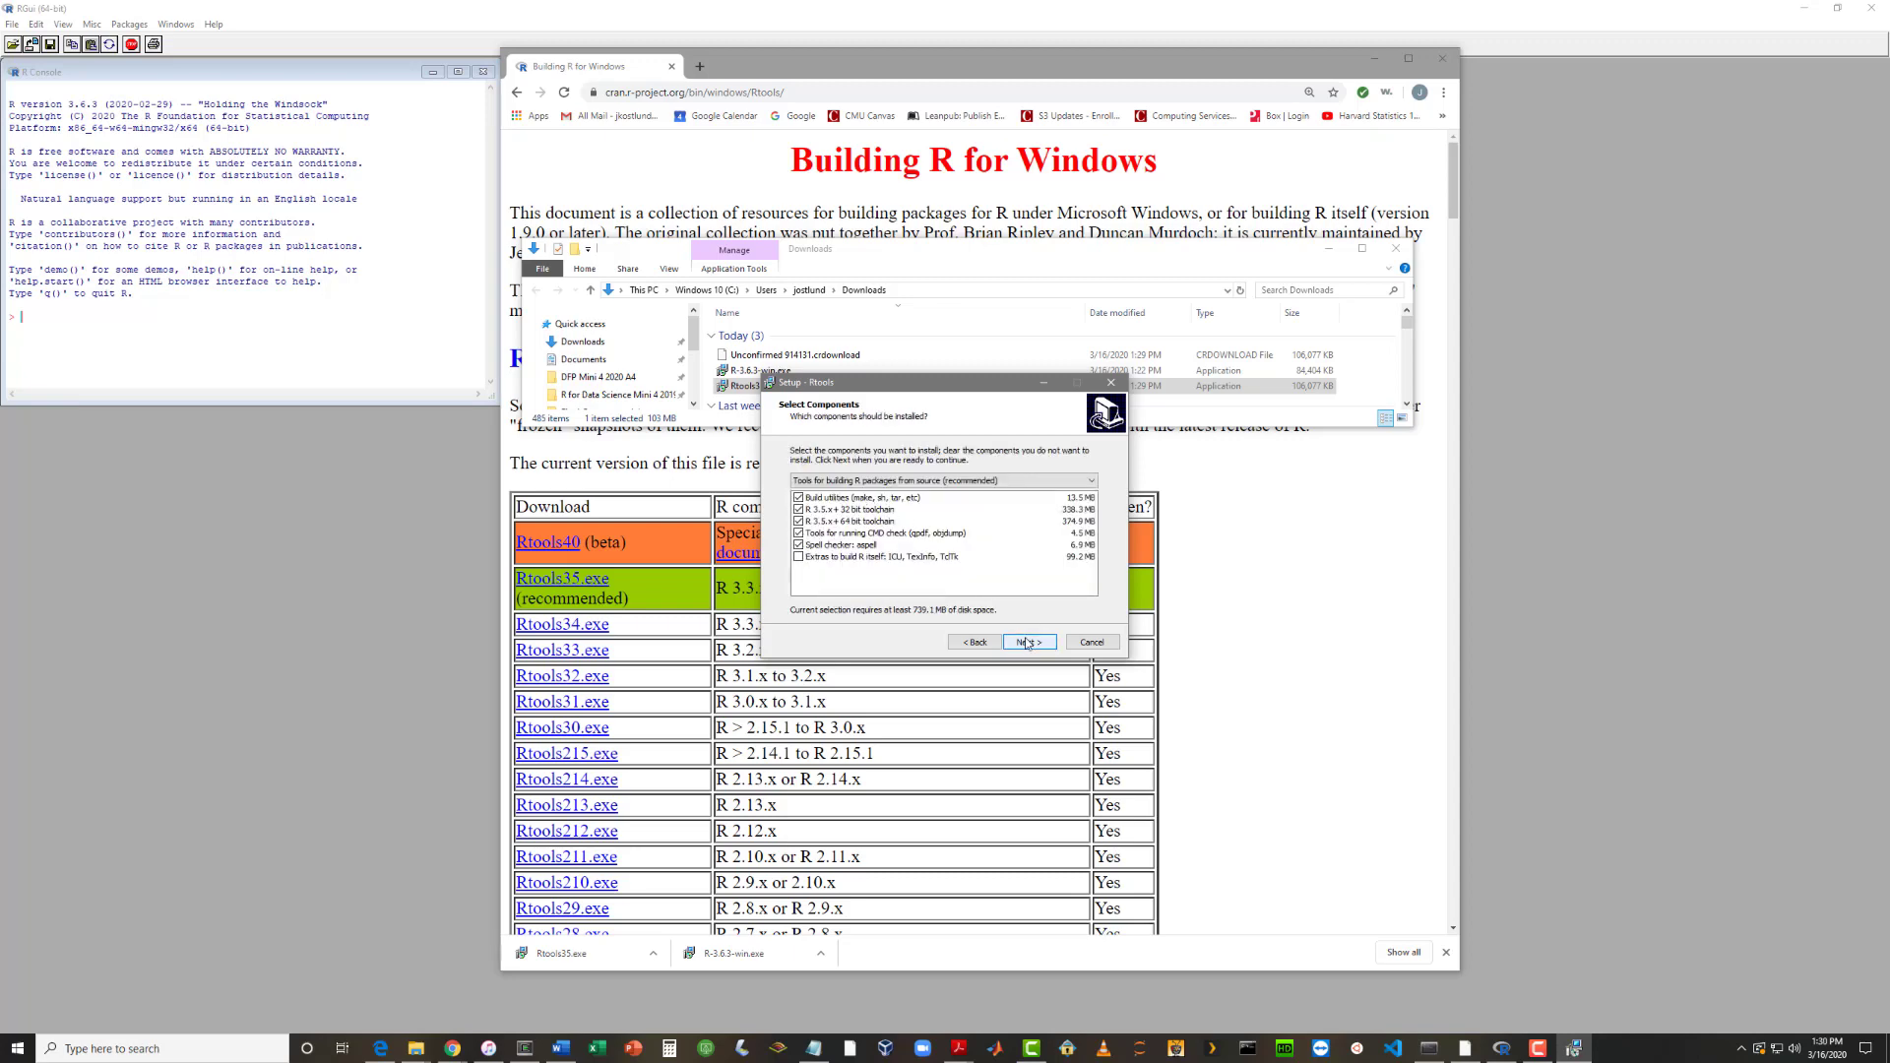
pyautogui.click(1027, 645)
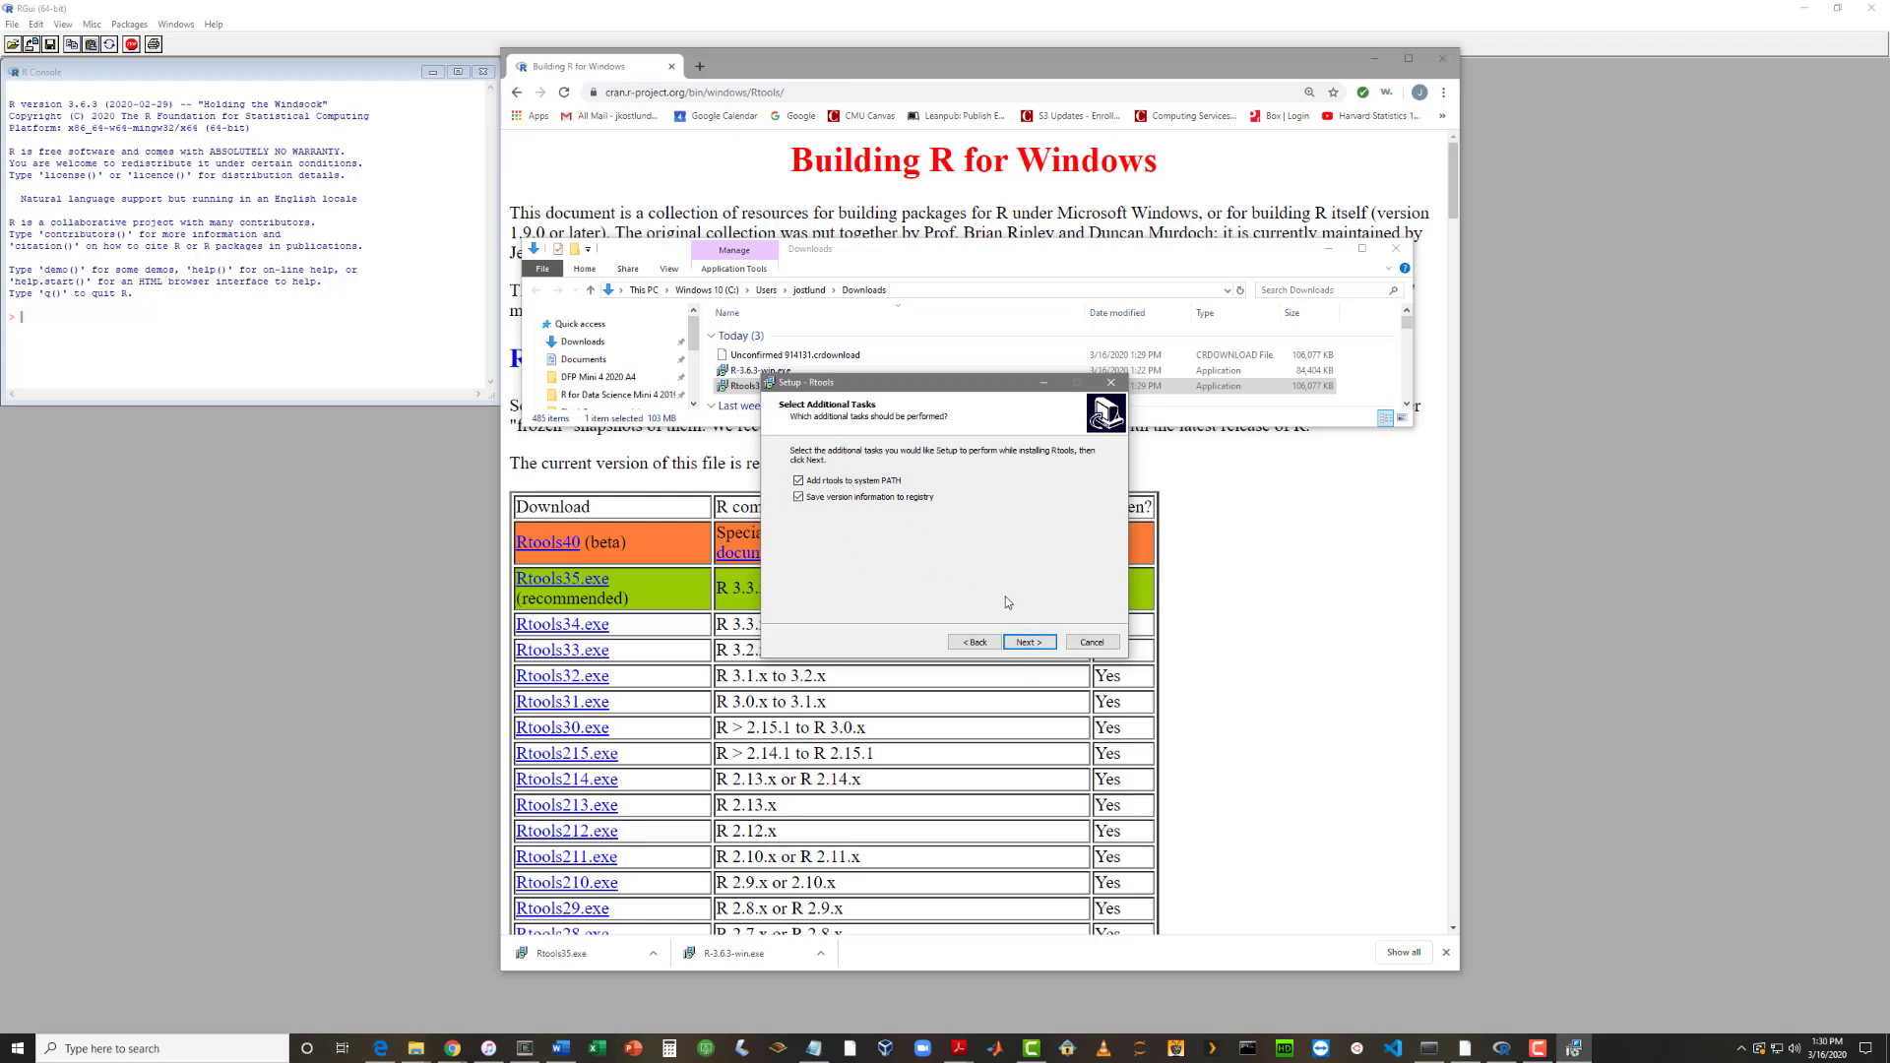
pyautogui.click(1025, 643)
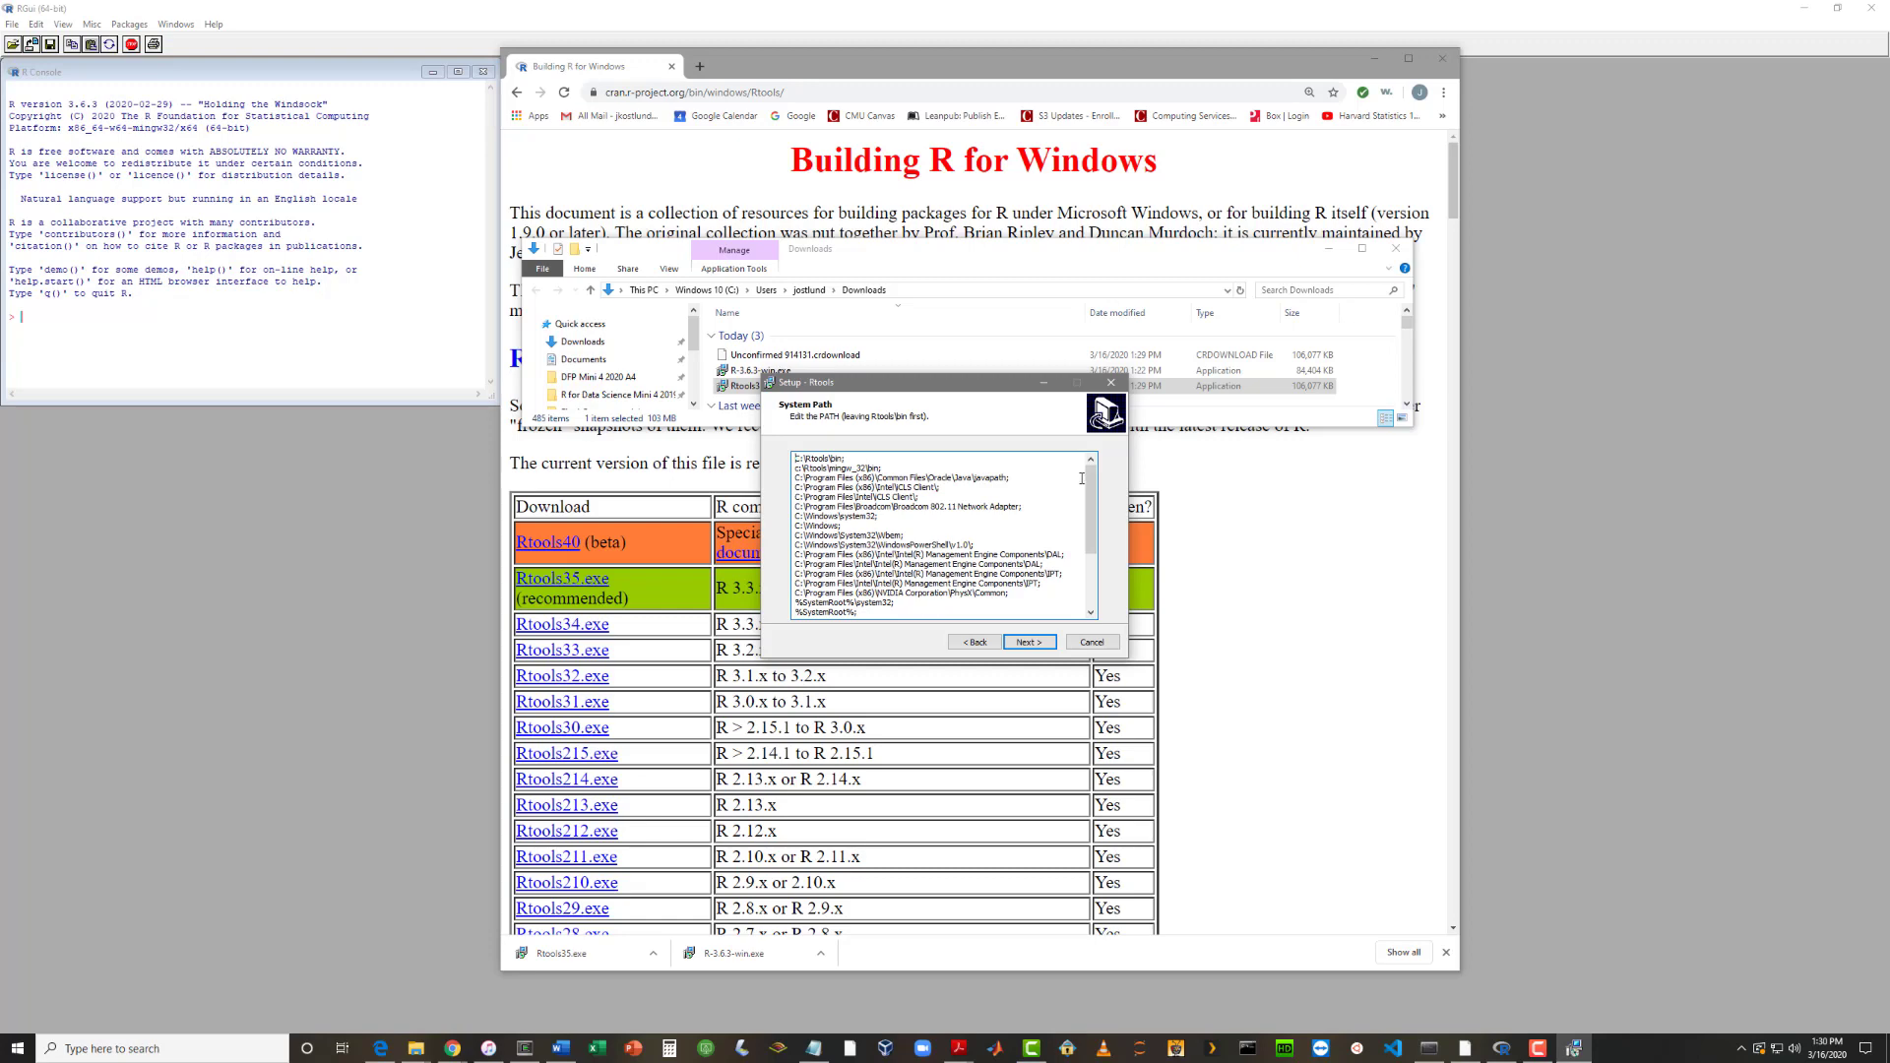
# Step: Review the system PATH entries and accept them, then install Rtools and finish the setup wizard
pyautogui.moveTo(1091, 480); pyautogui.dragTo(929, 529)
pyautogui.moveTo(1096, 486); pyautogui.dragTo(1090, 445)
pyautogui.click(1028, 644)
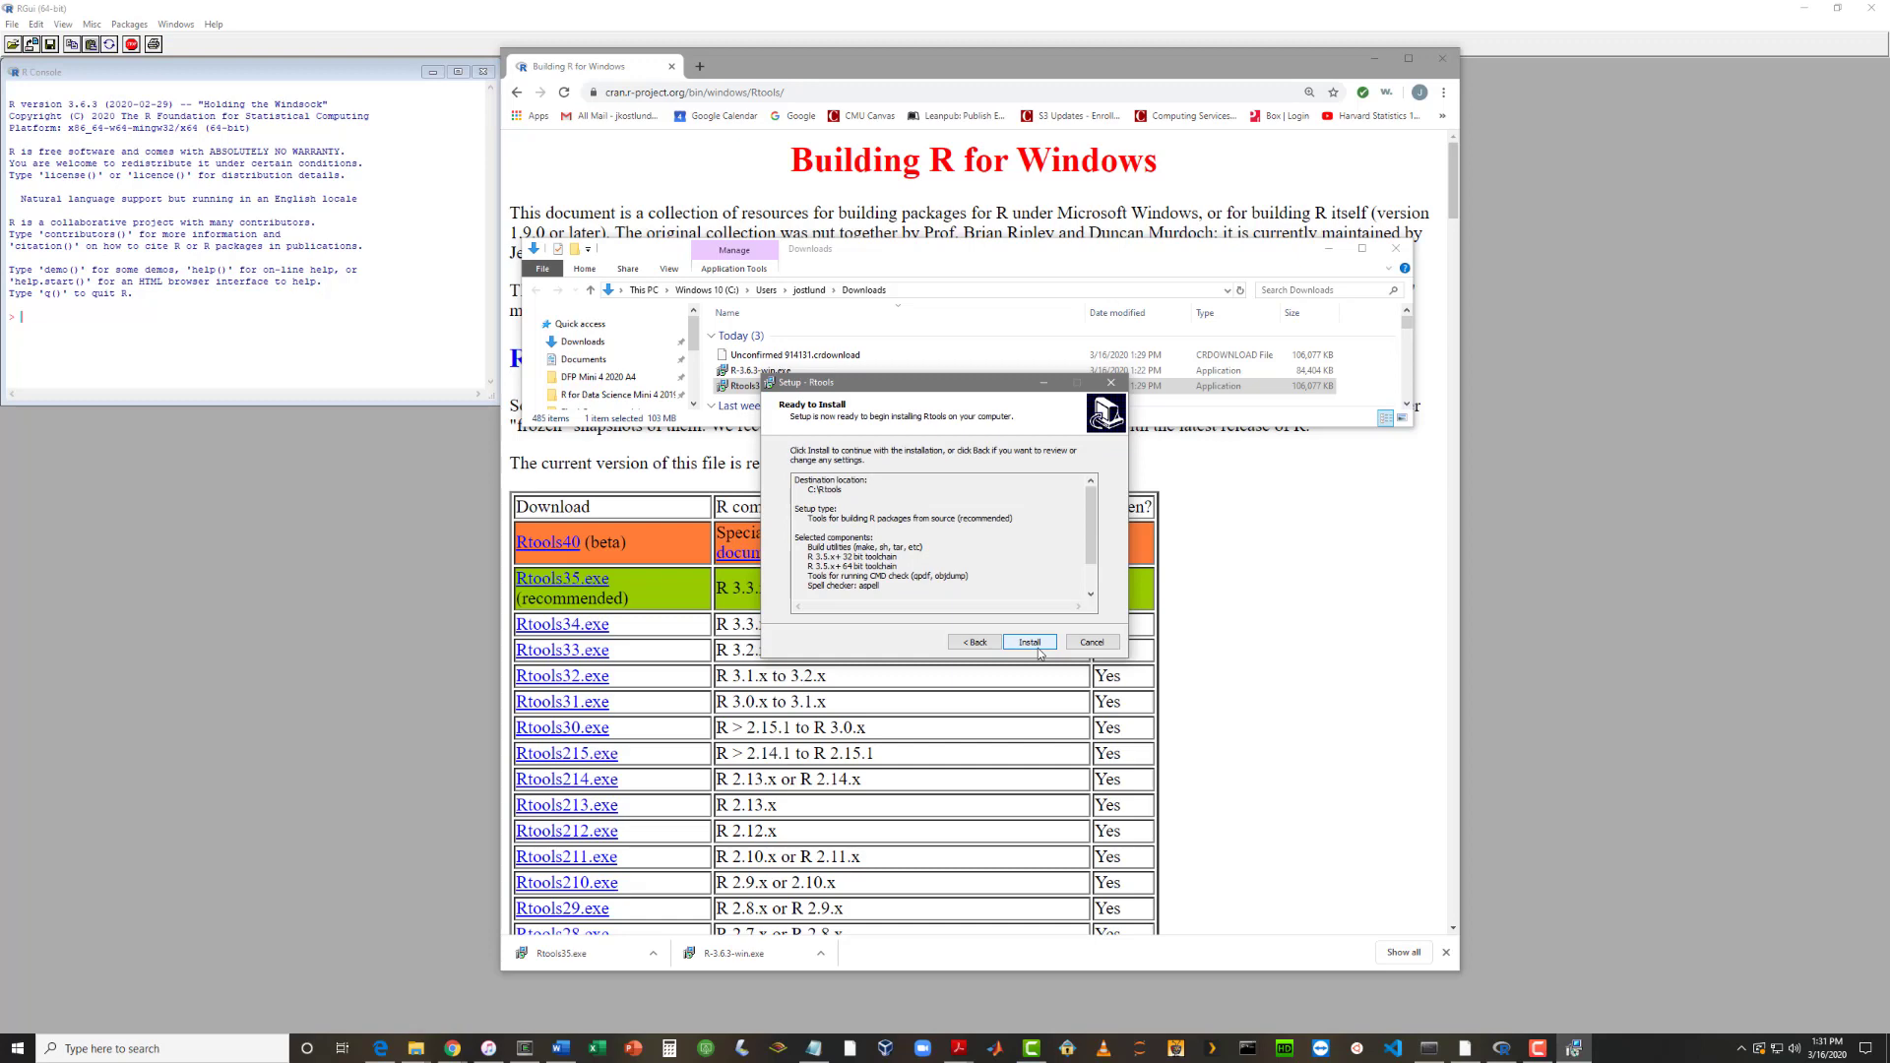
pyautogui.click(1031, 645)
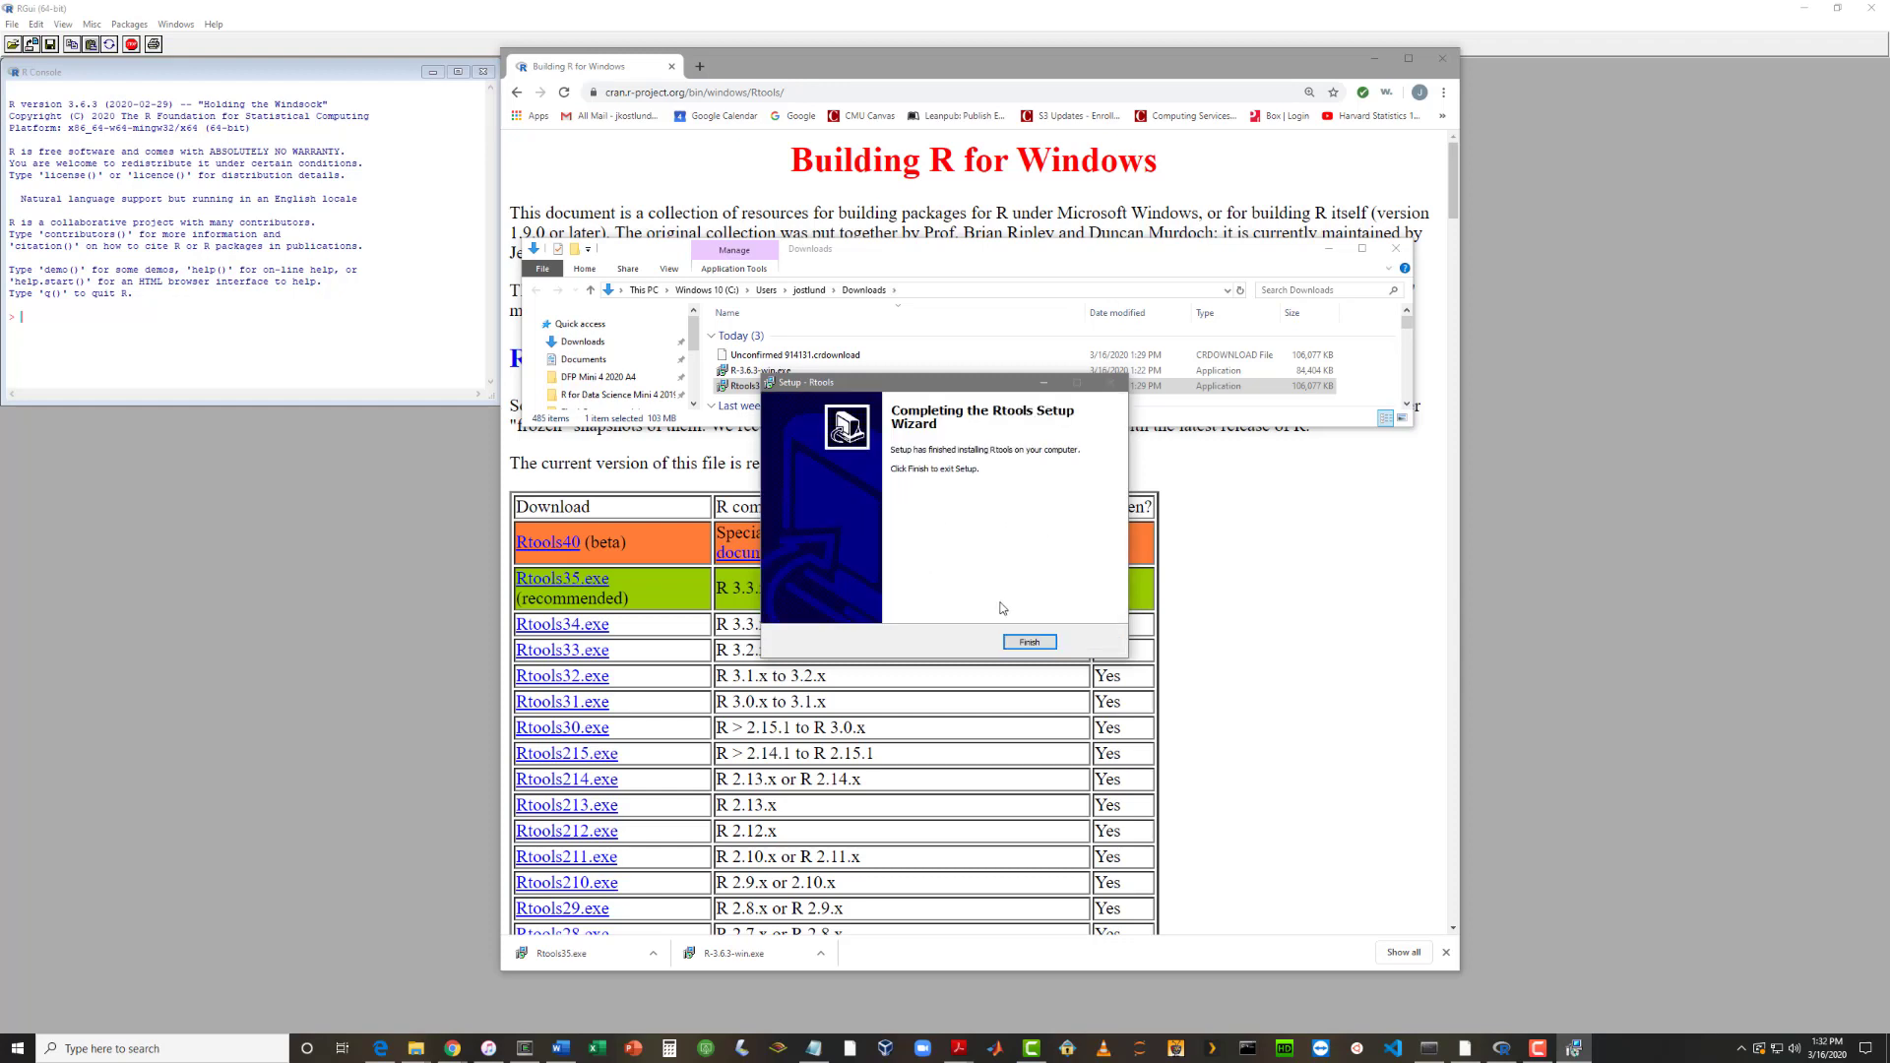
pyautogui.click(1029, 643)
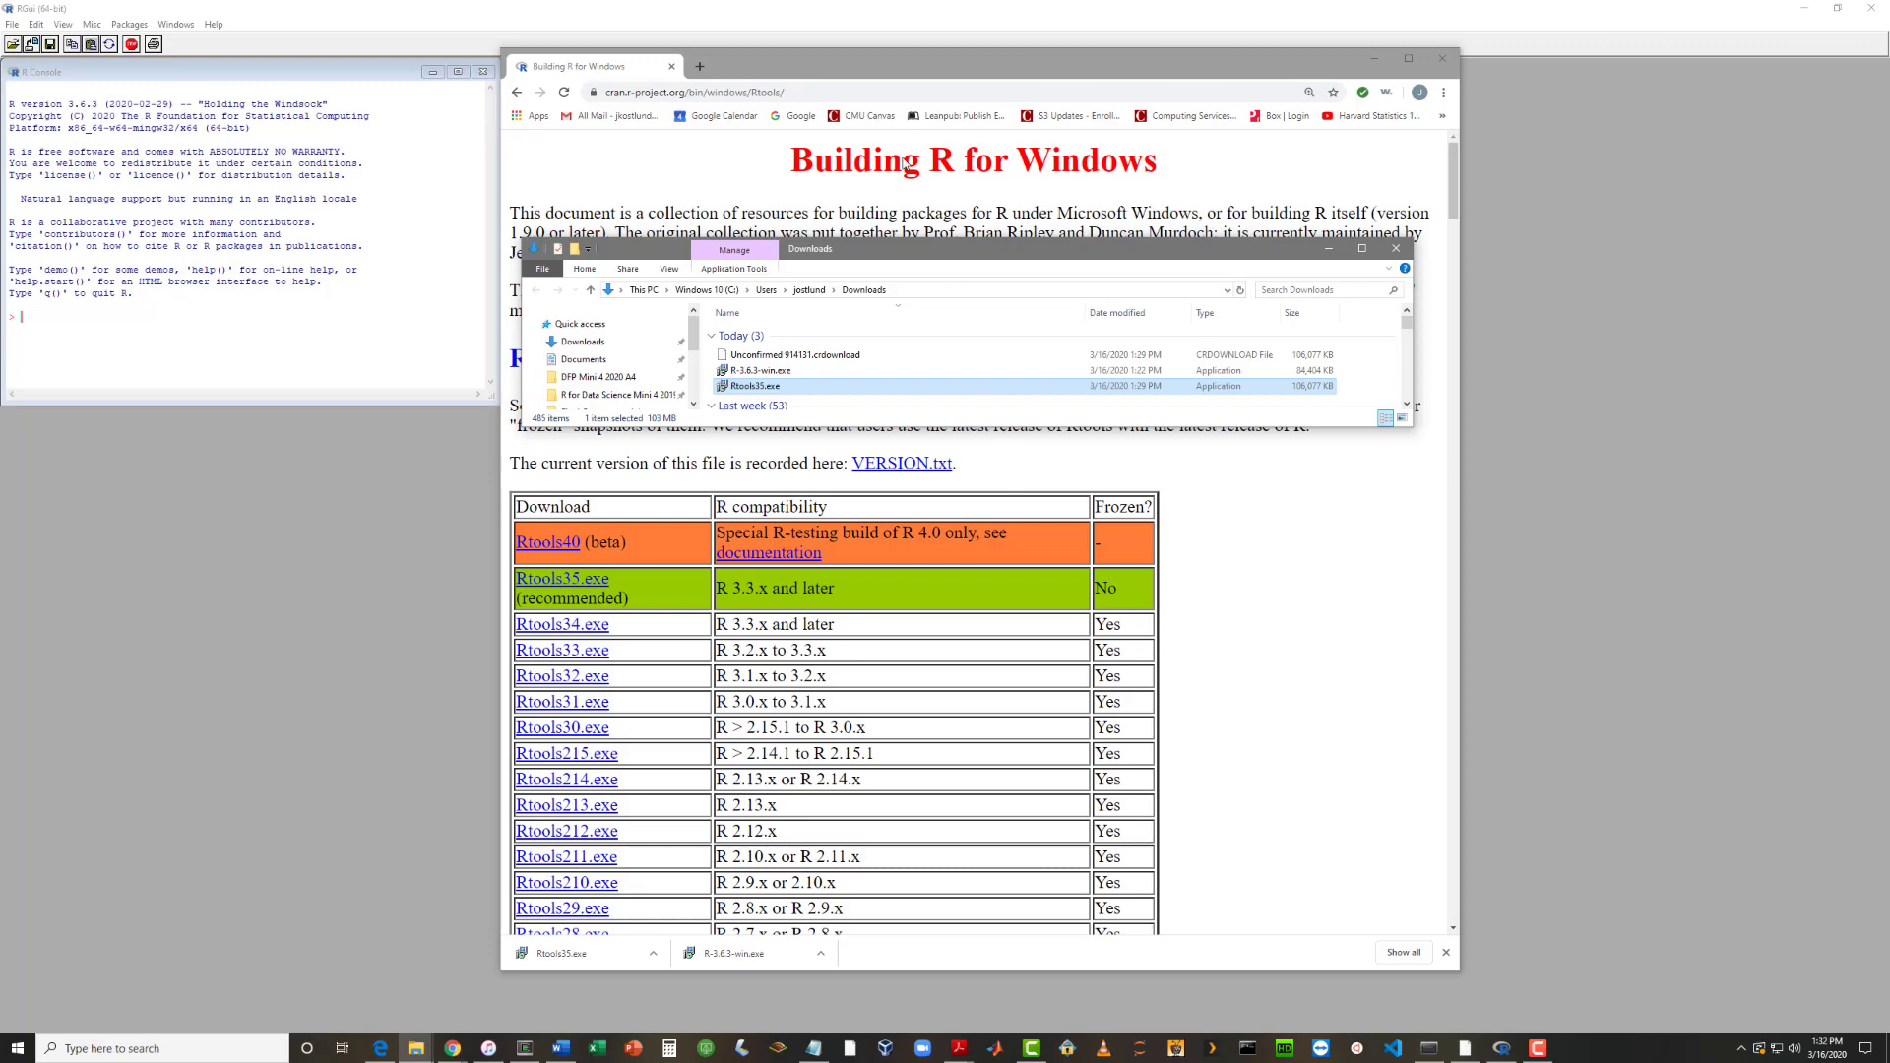
# Step: Search Google for "rstudio desktop windows 10" and open the Download RStudio page on rstudio.com
pyautogui.click(884, 65)
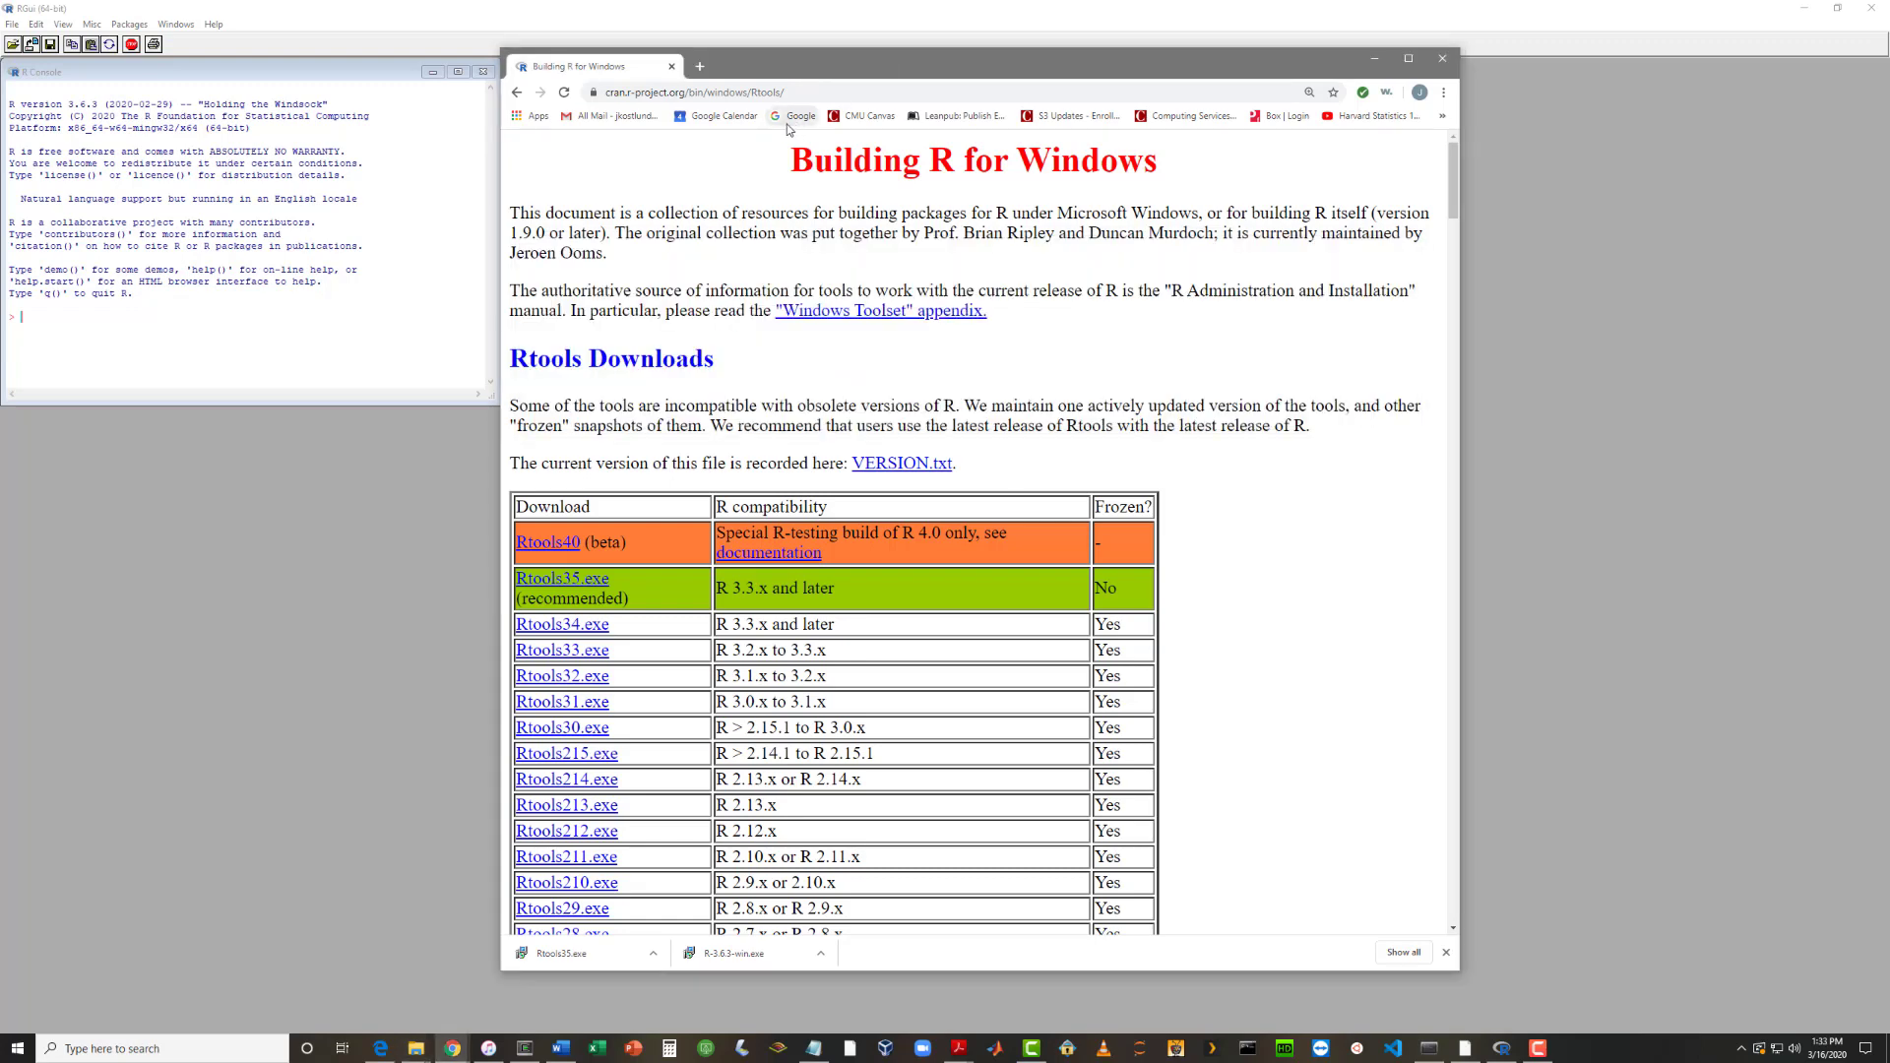
pyautogui.click(795, 118)
pyautogui.click(816, 382)
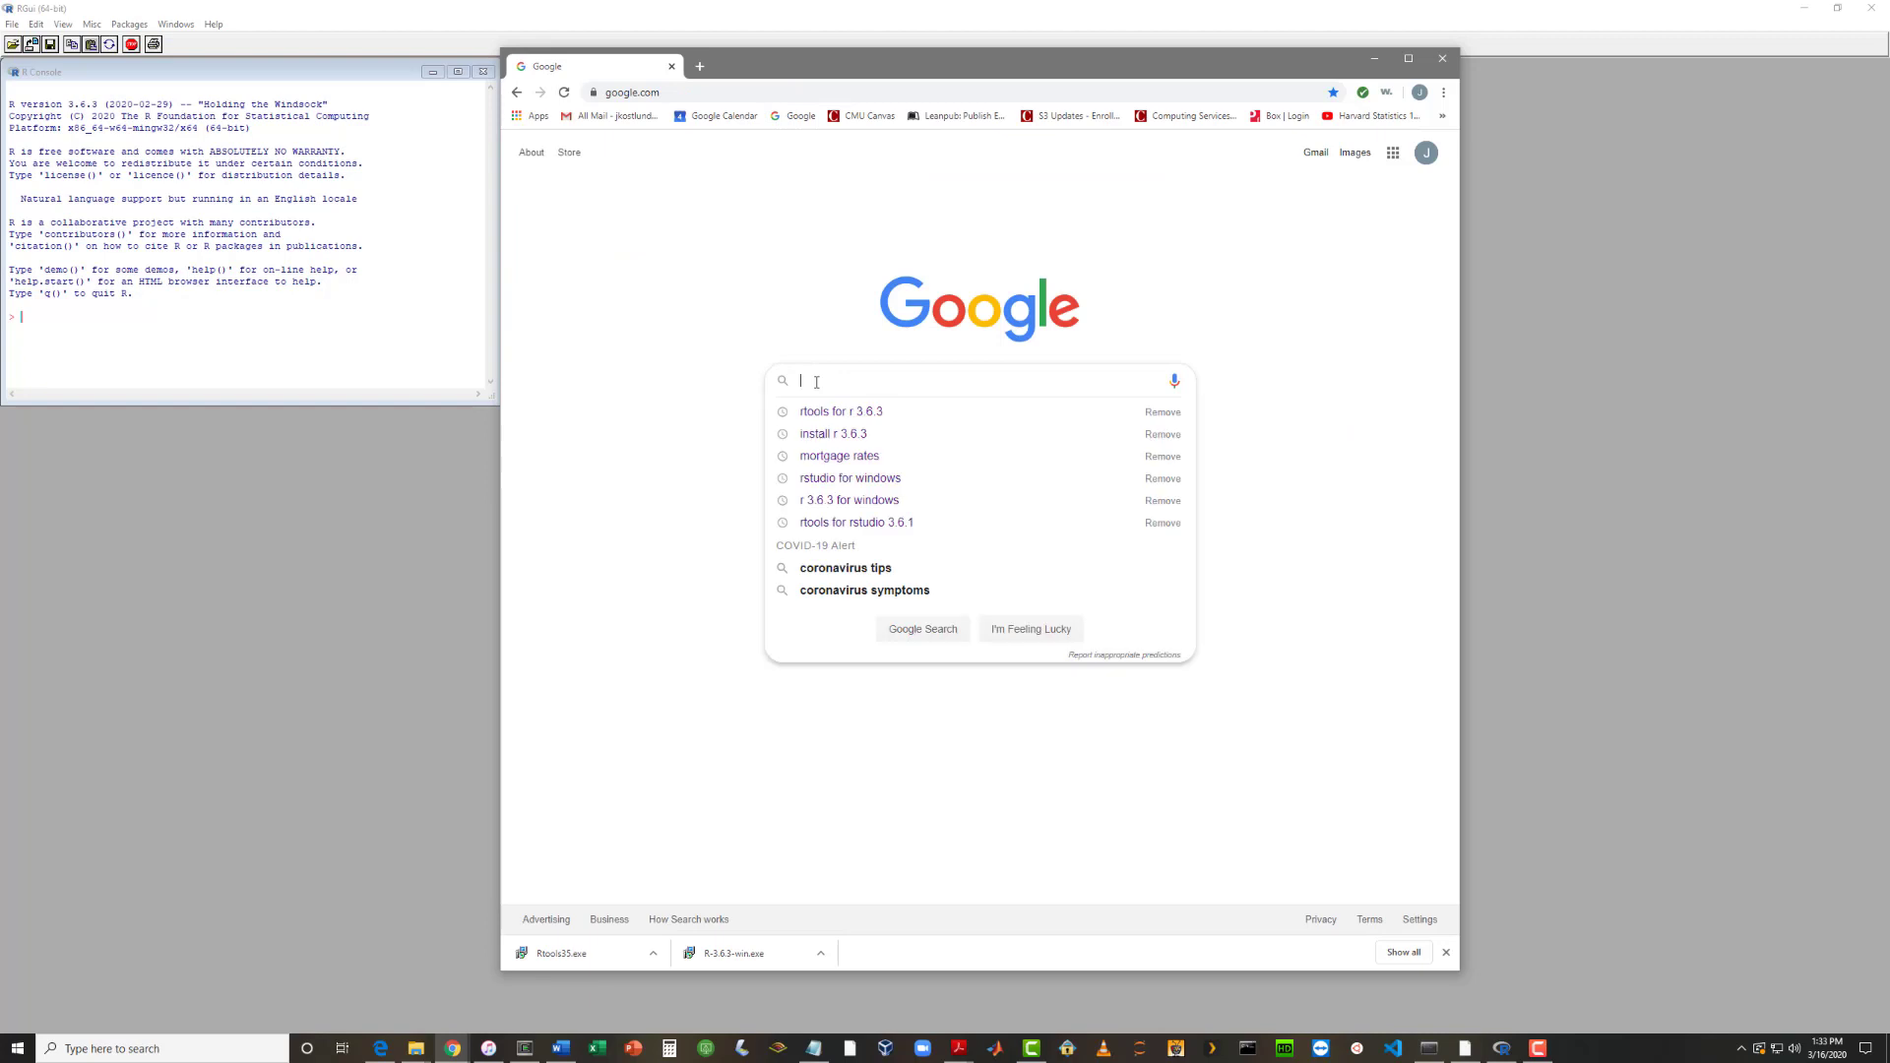
pyautogui.write('R')
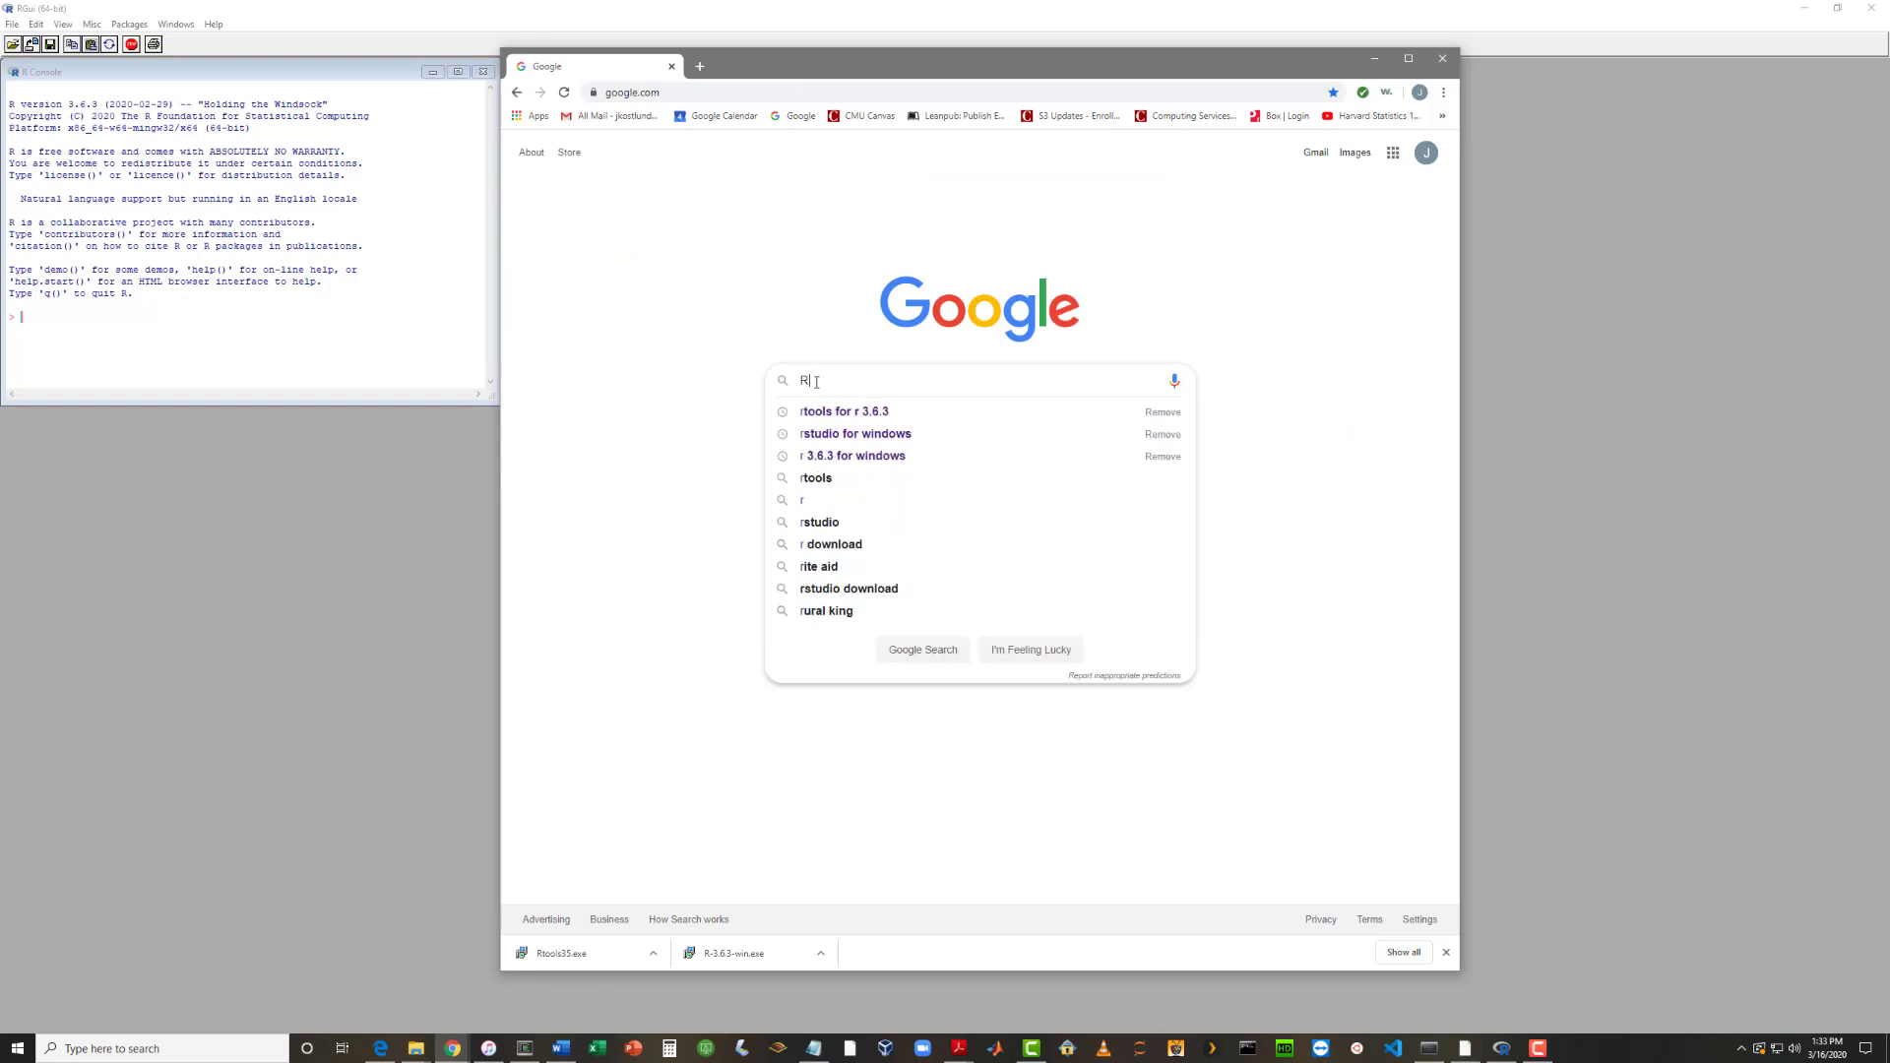
pyautogui.write('Studio ')
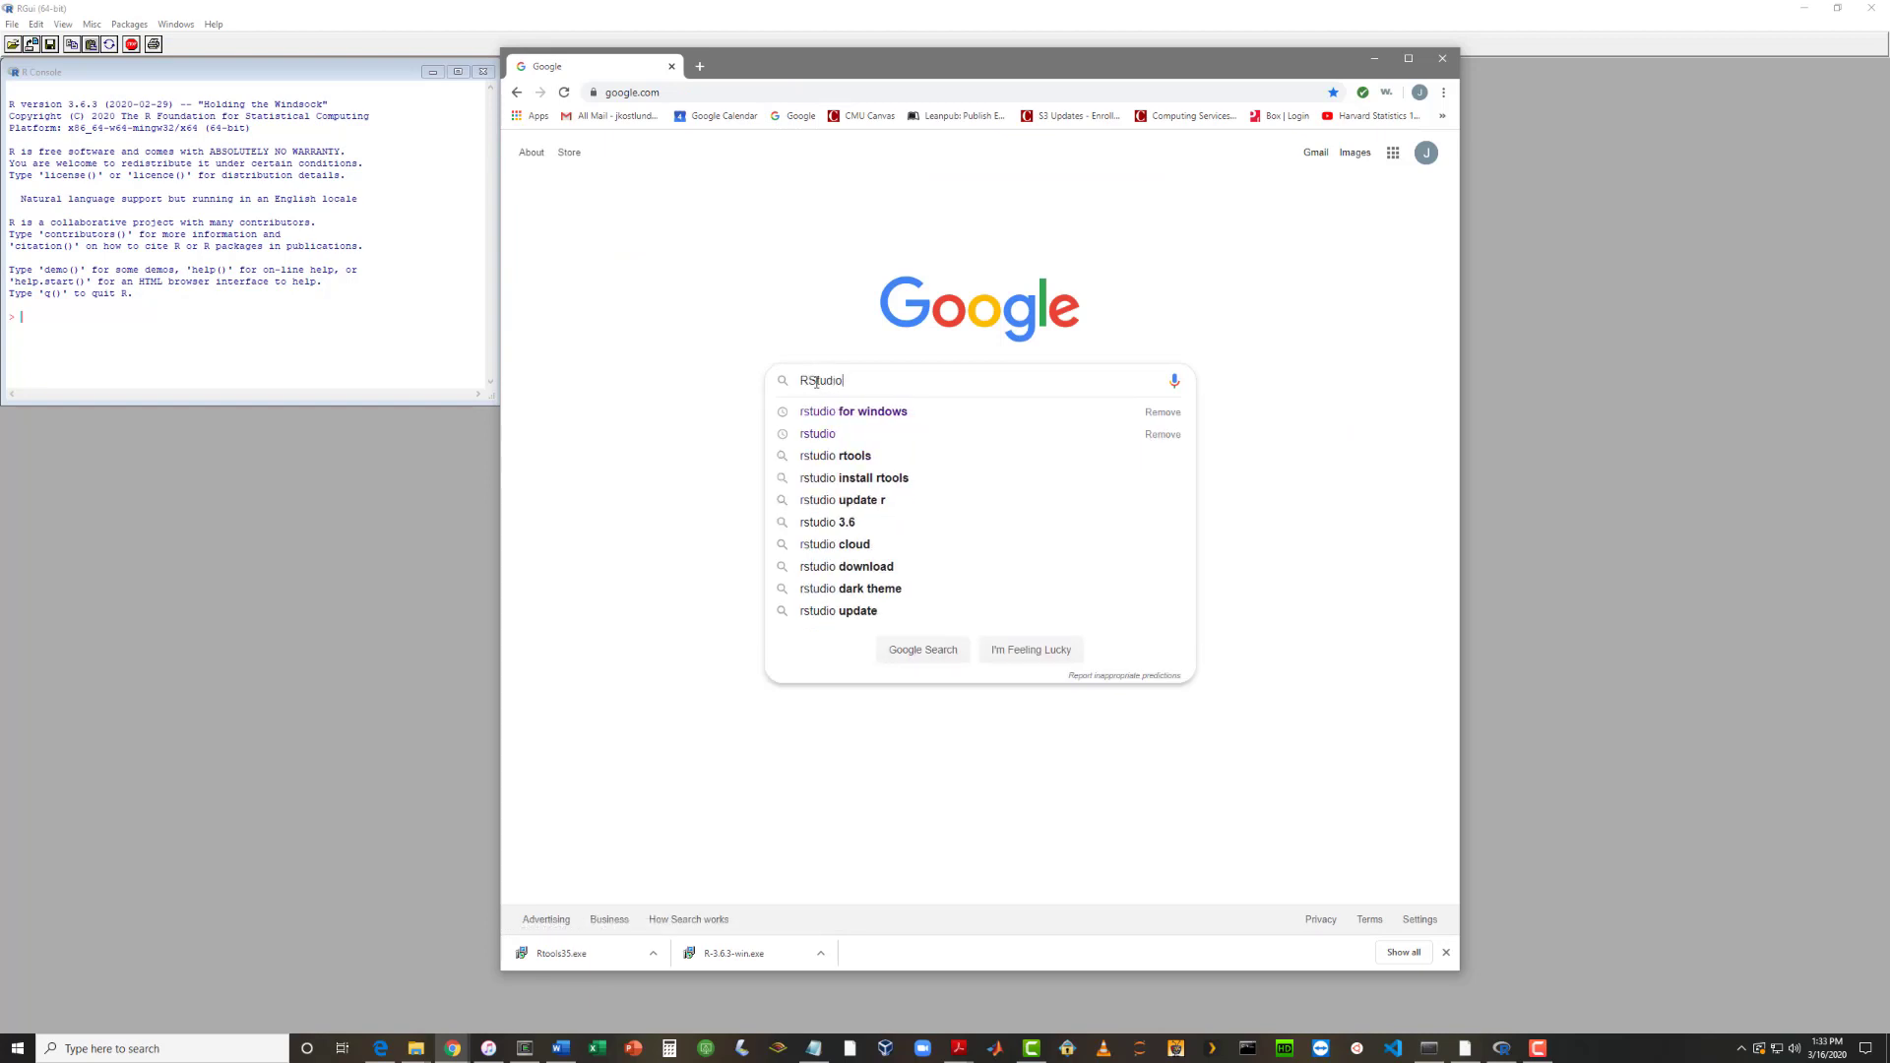
pyautogui.write('desktop ')
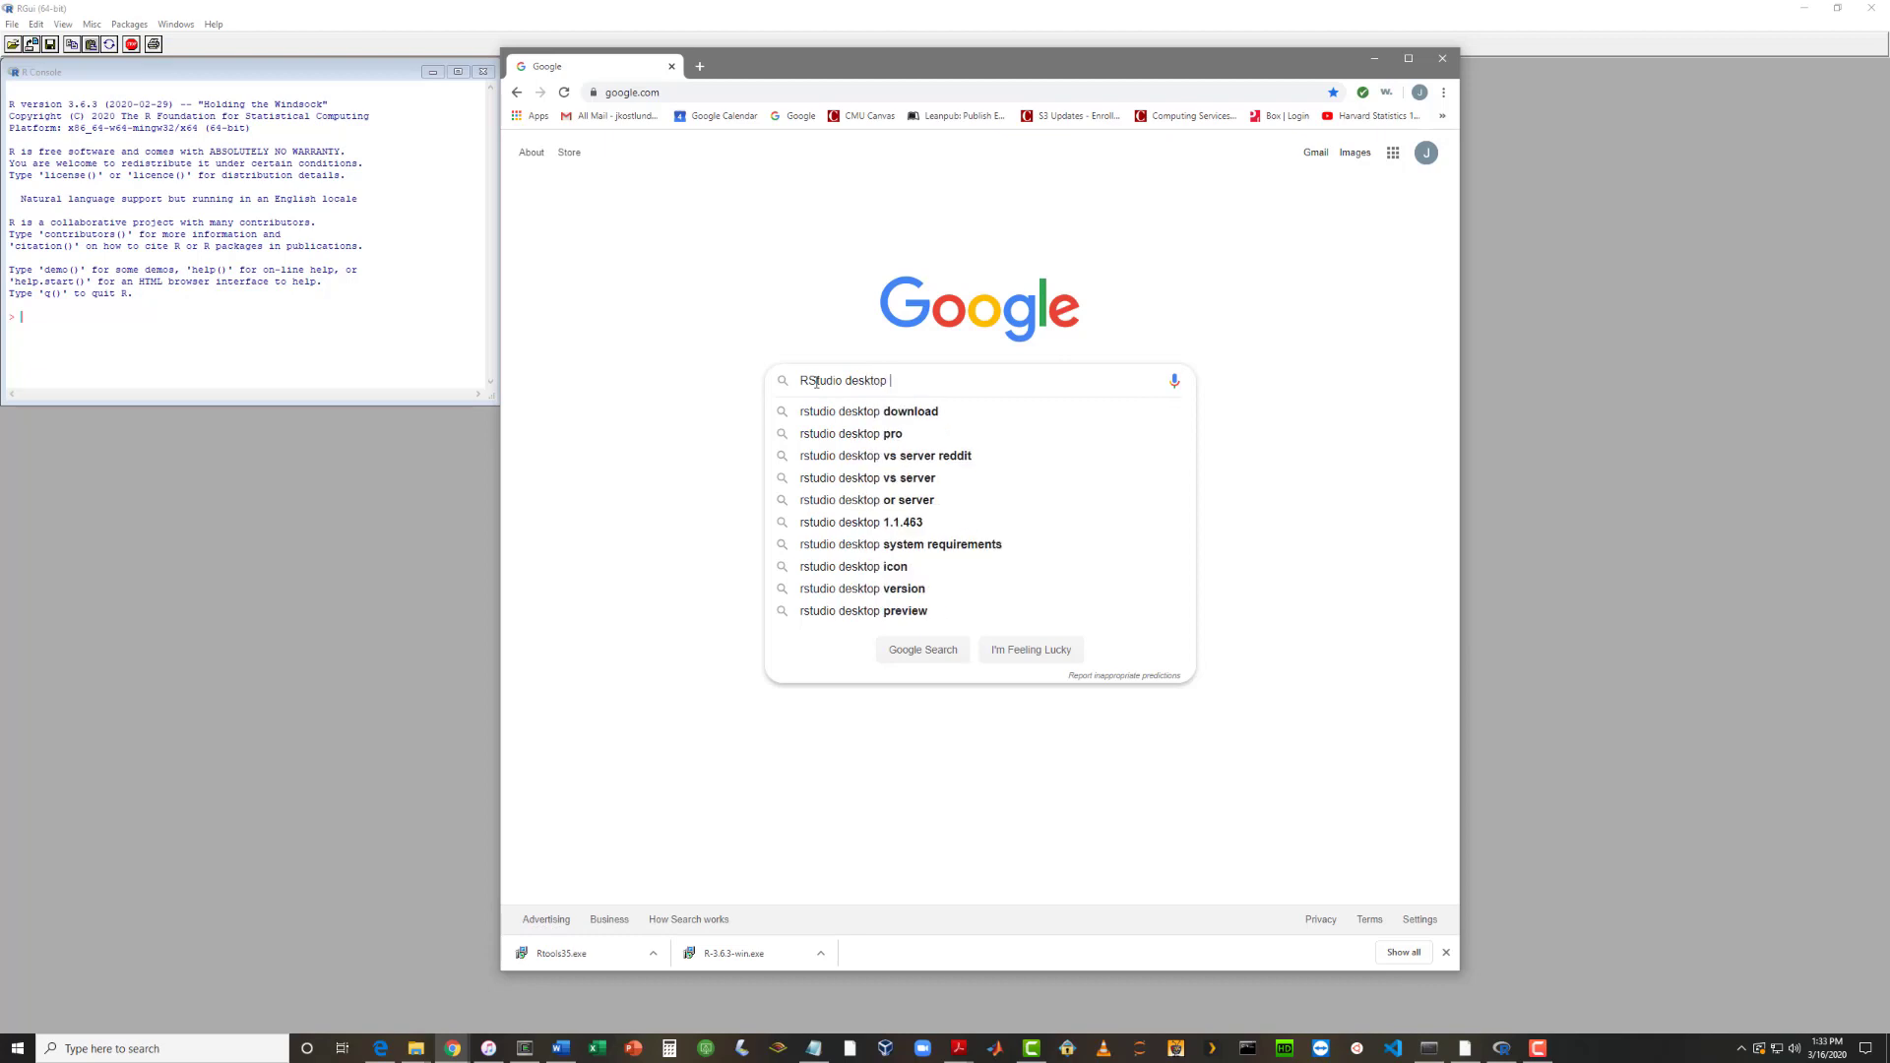
pyautogui.write('for Windows')
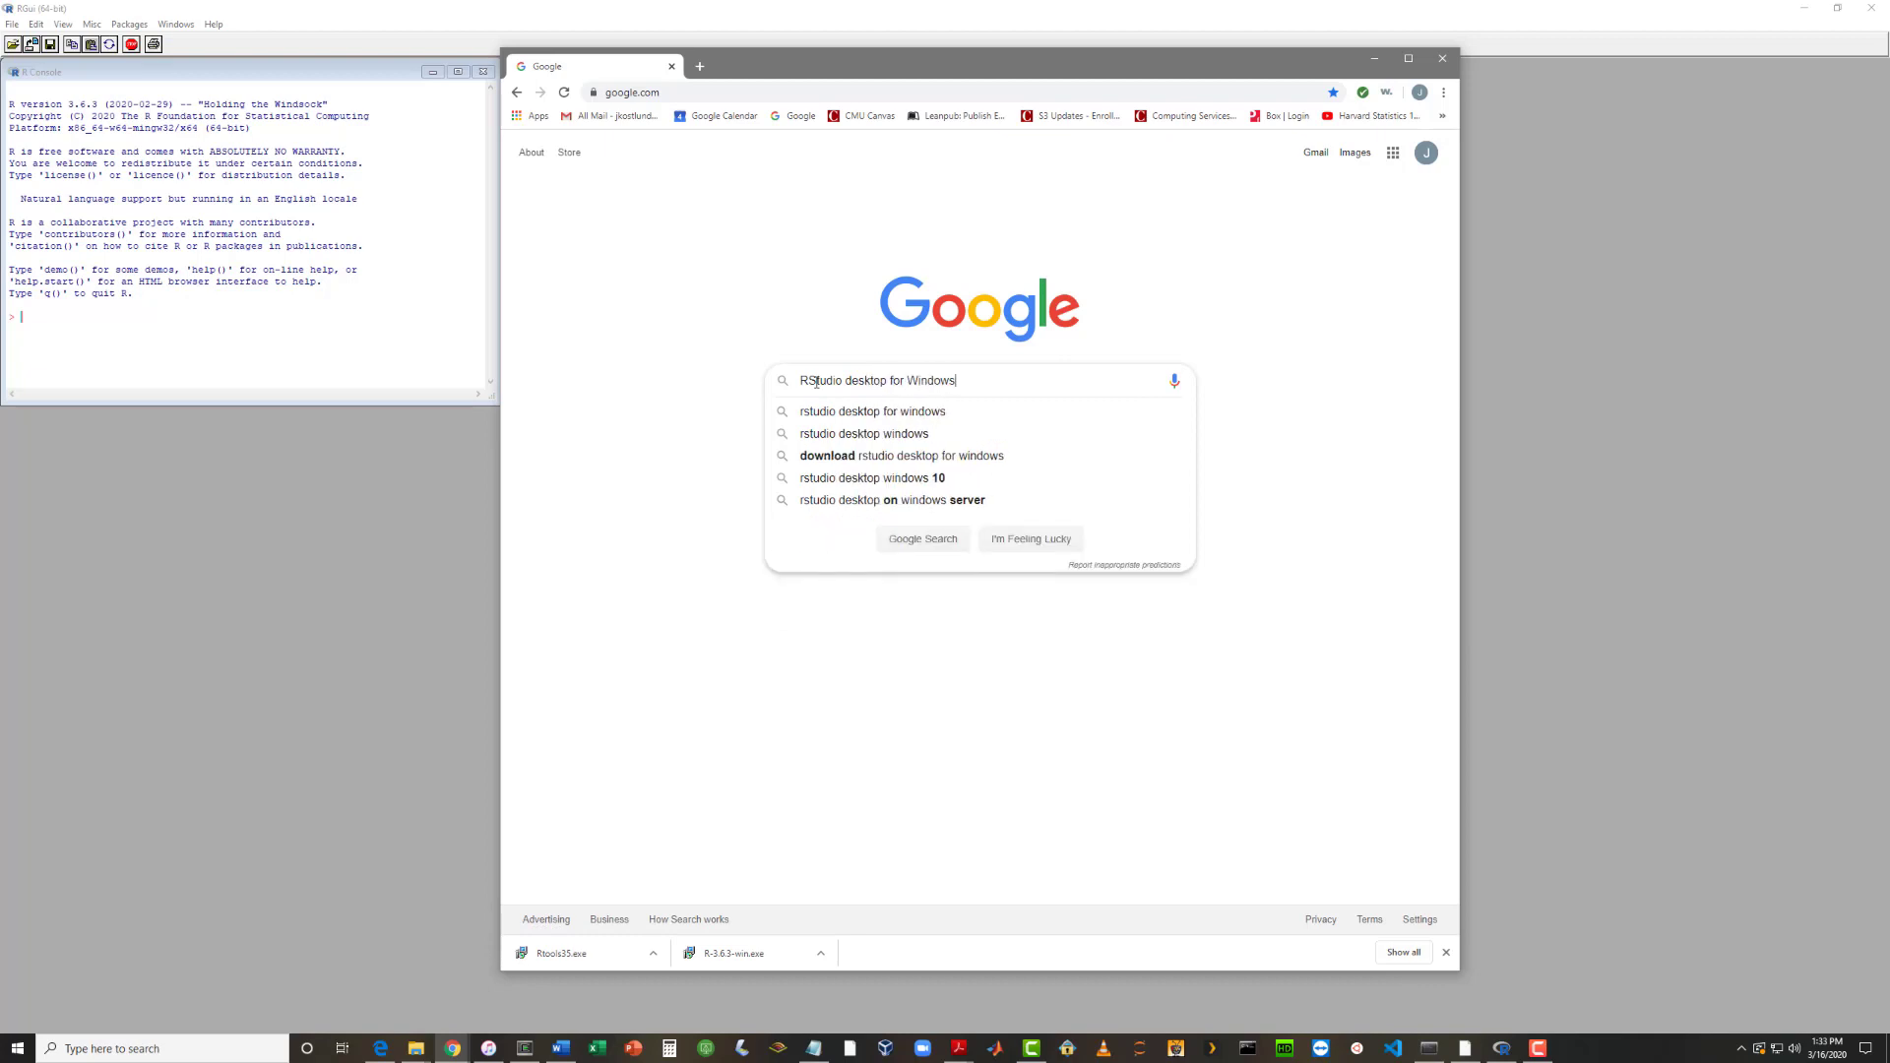
pyautogui.click(857, 479)
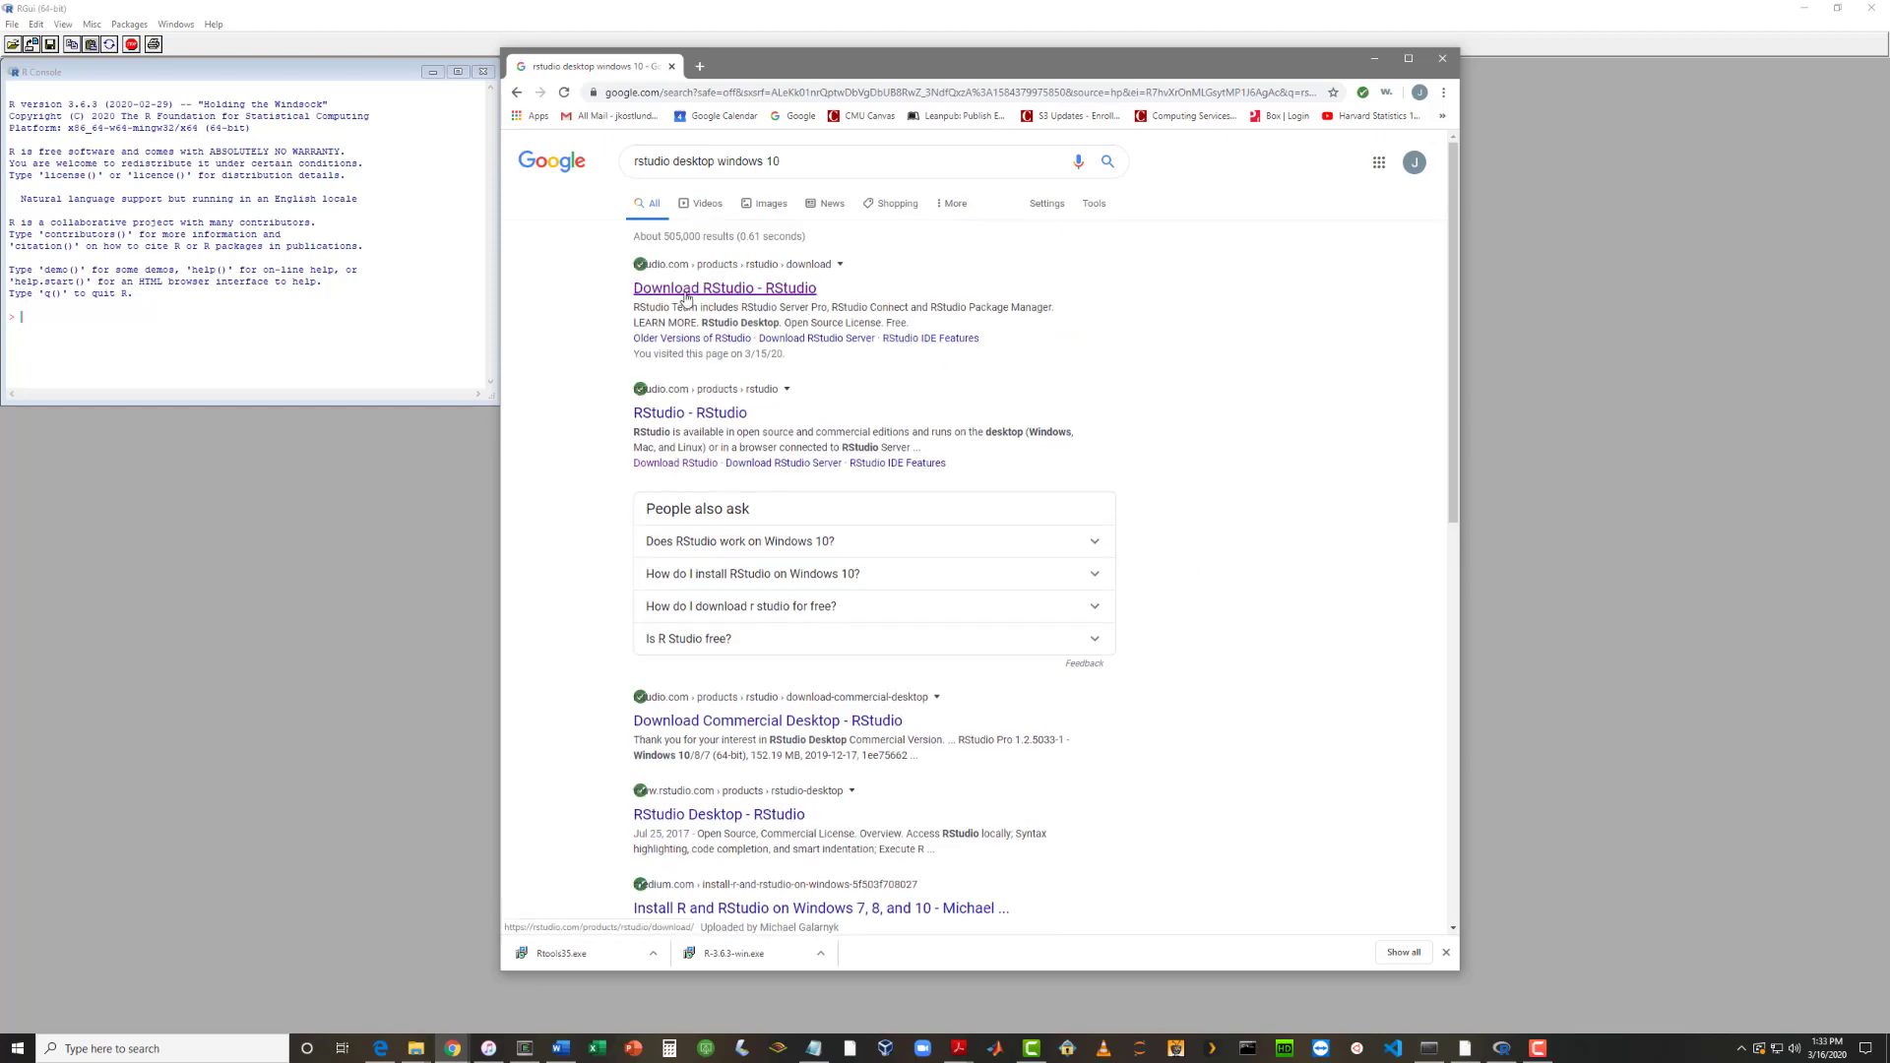
pyautogui.click(676, 292)
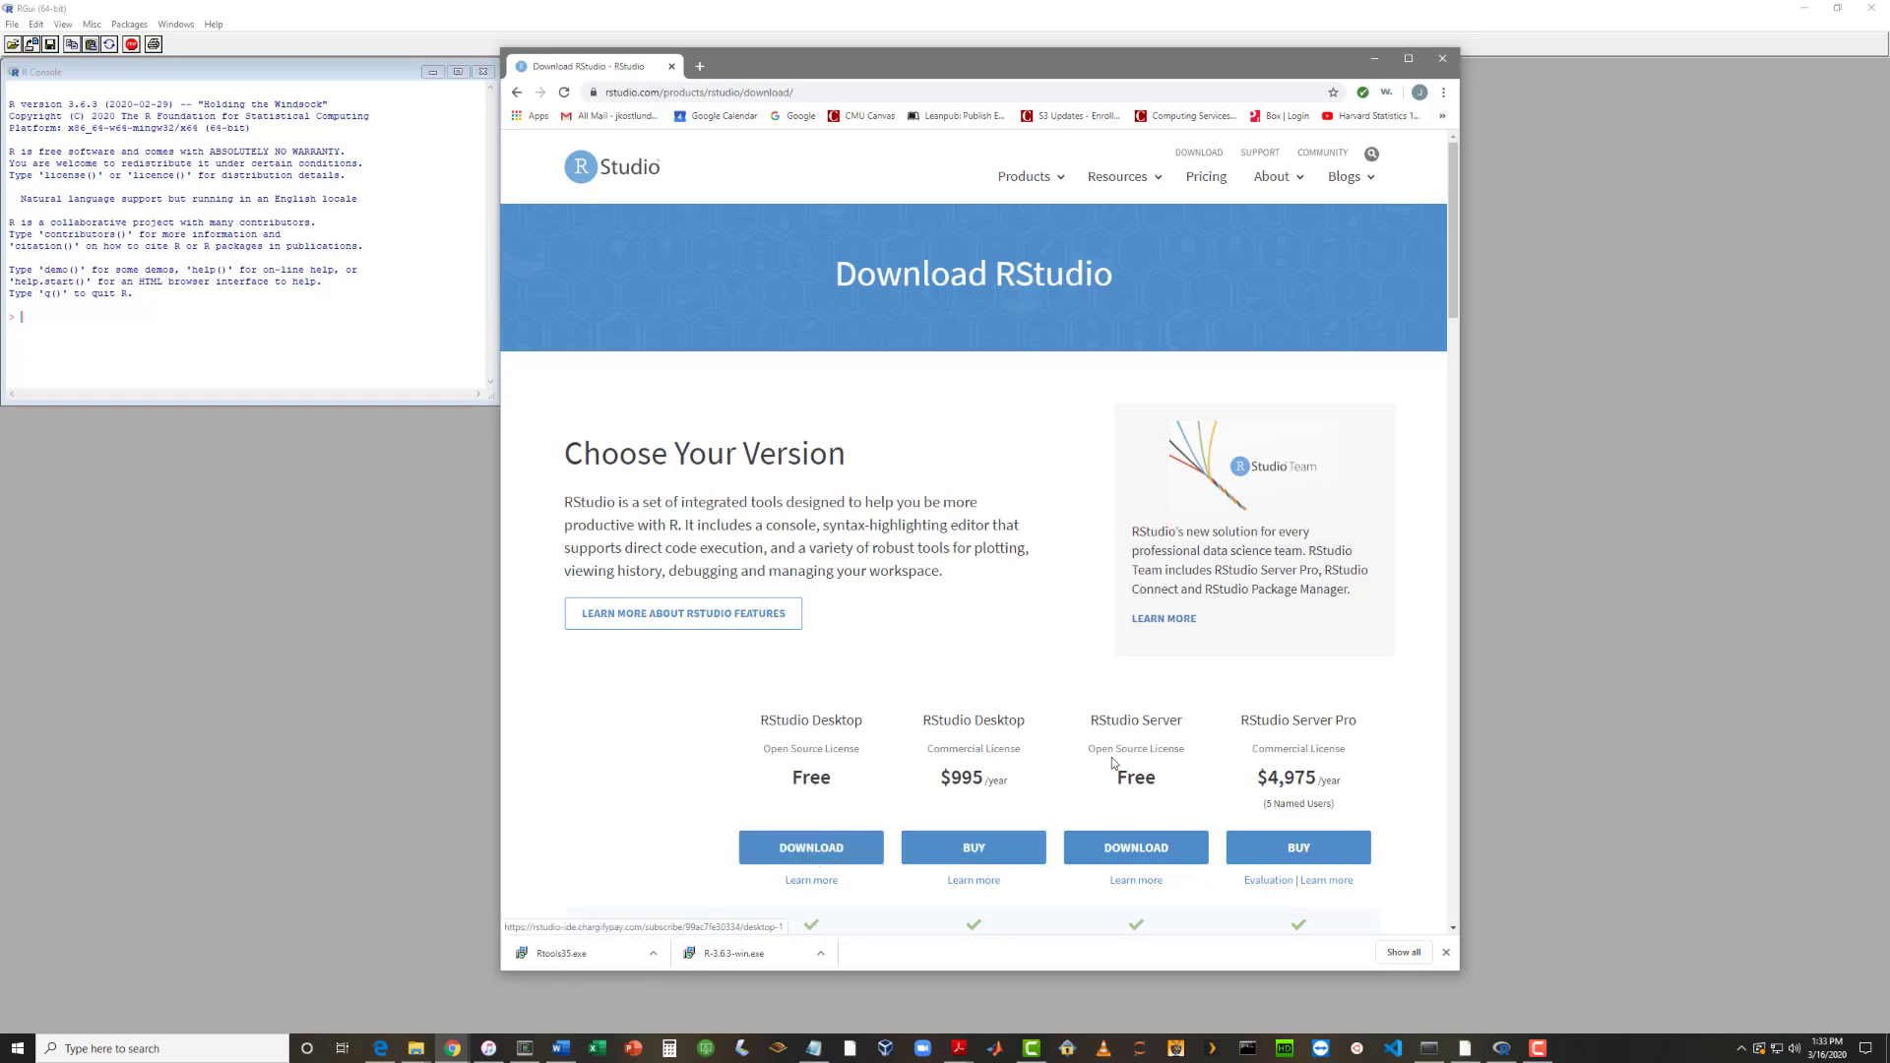
# Step: Download the free RStudio Desktop 1.2.5033 for Windows and show the downloaded installer in its folder
pyautogui.click(797, 853)
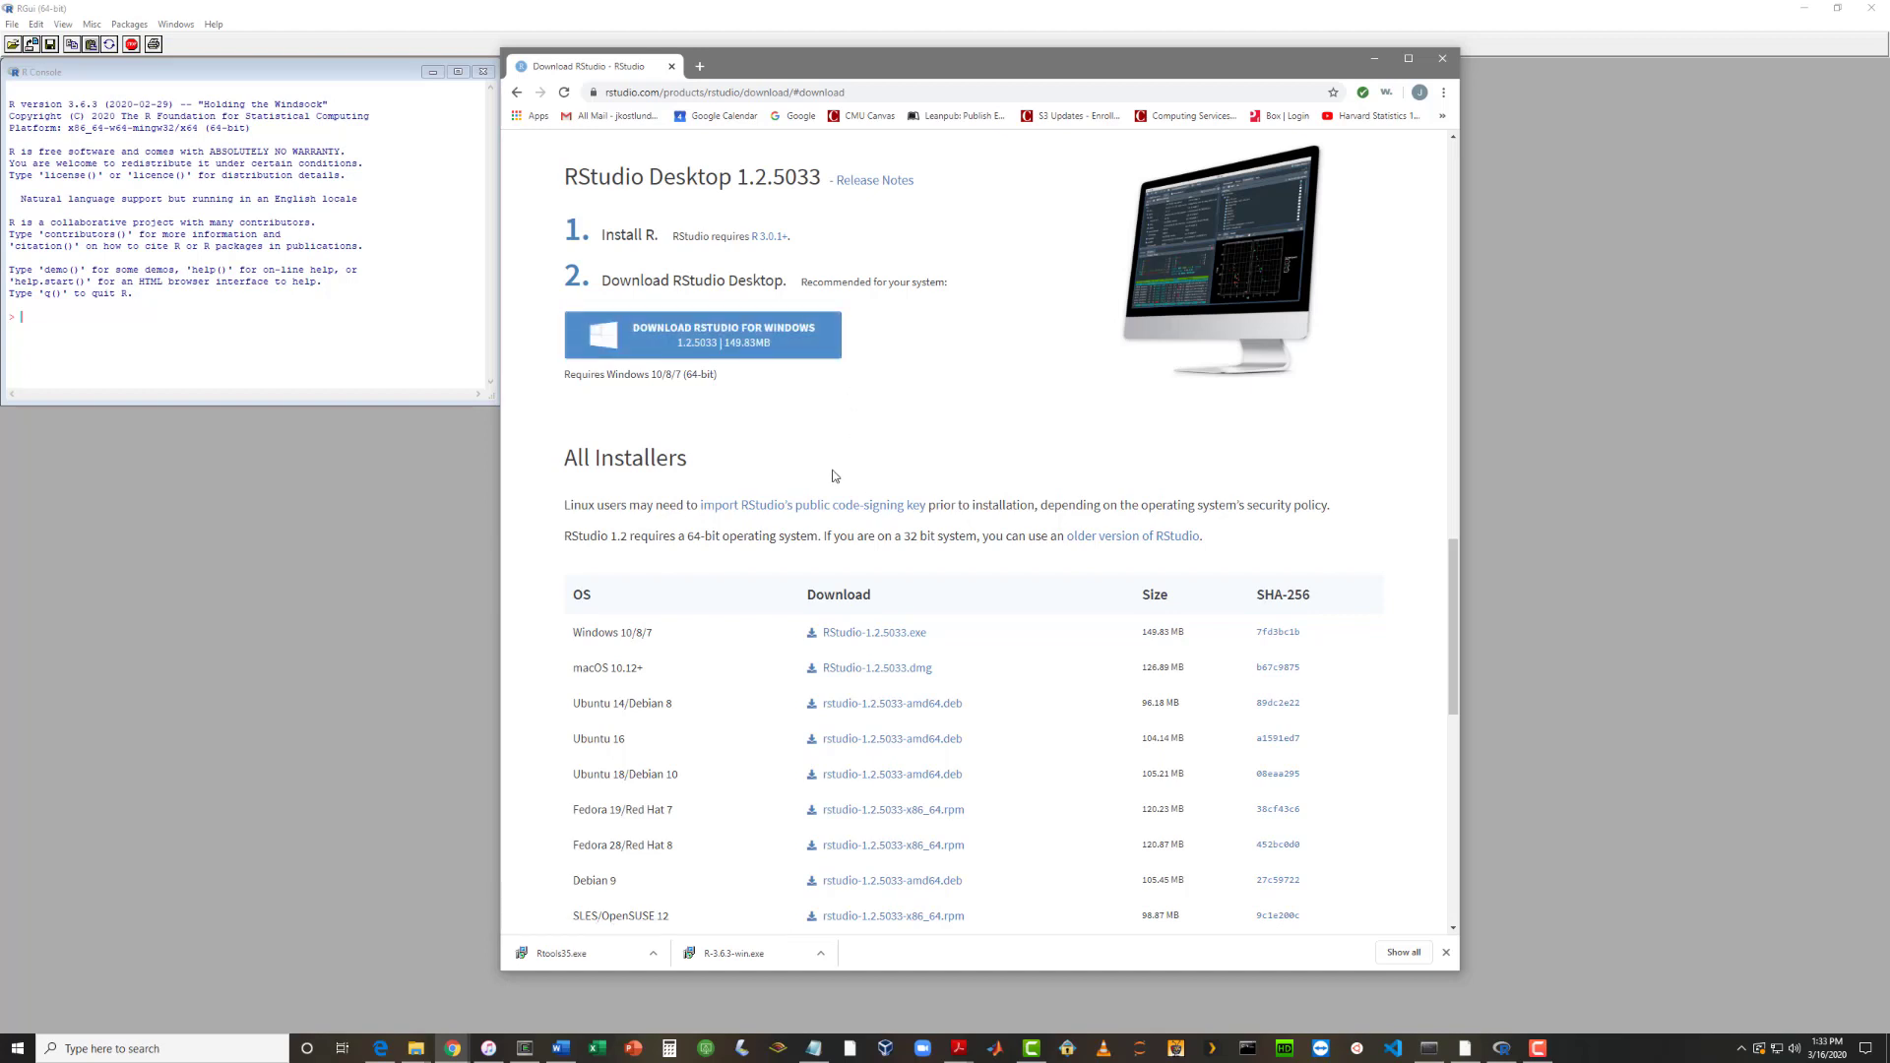
pyautogui.click(694, 339)
pyautogui.click(653, 953)
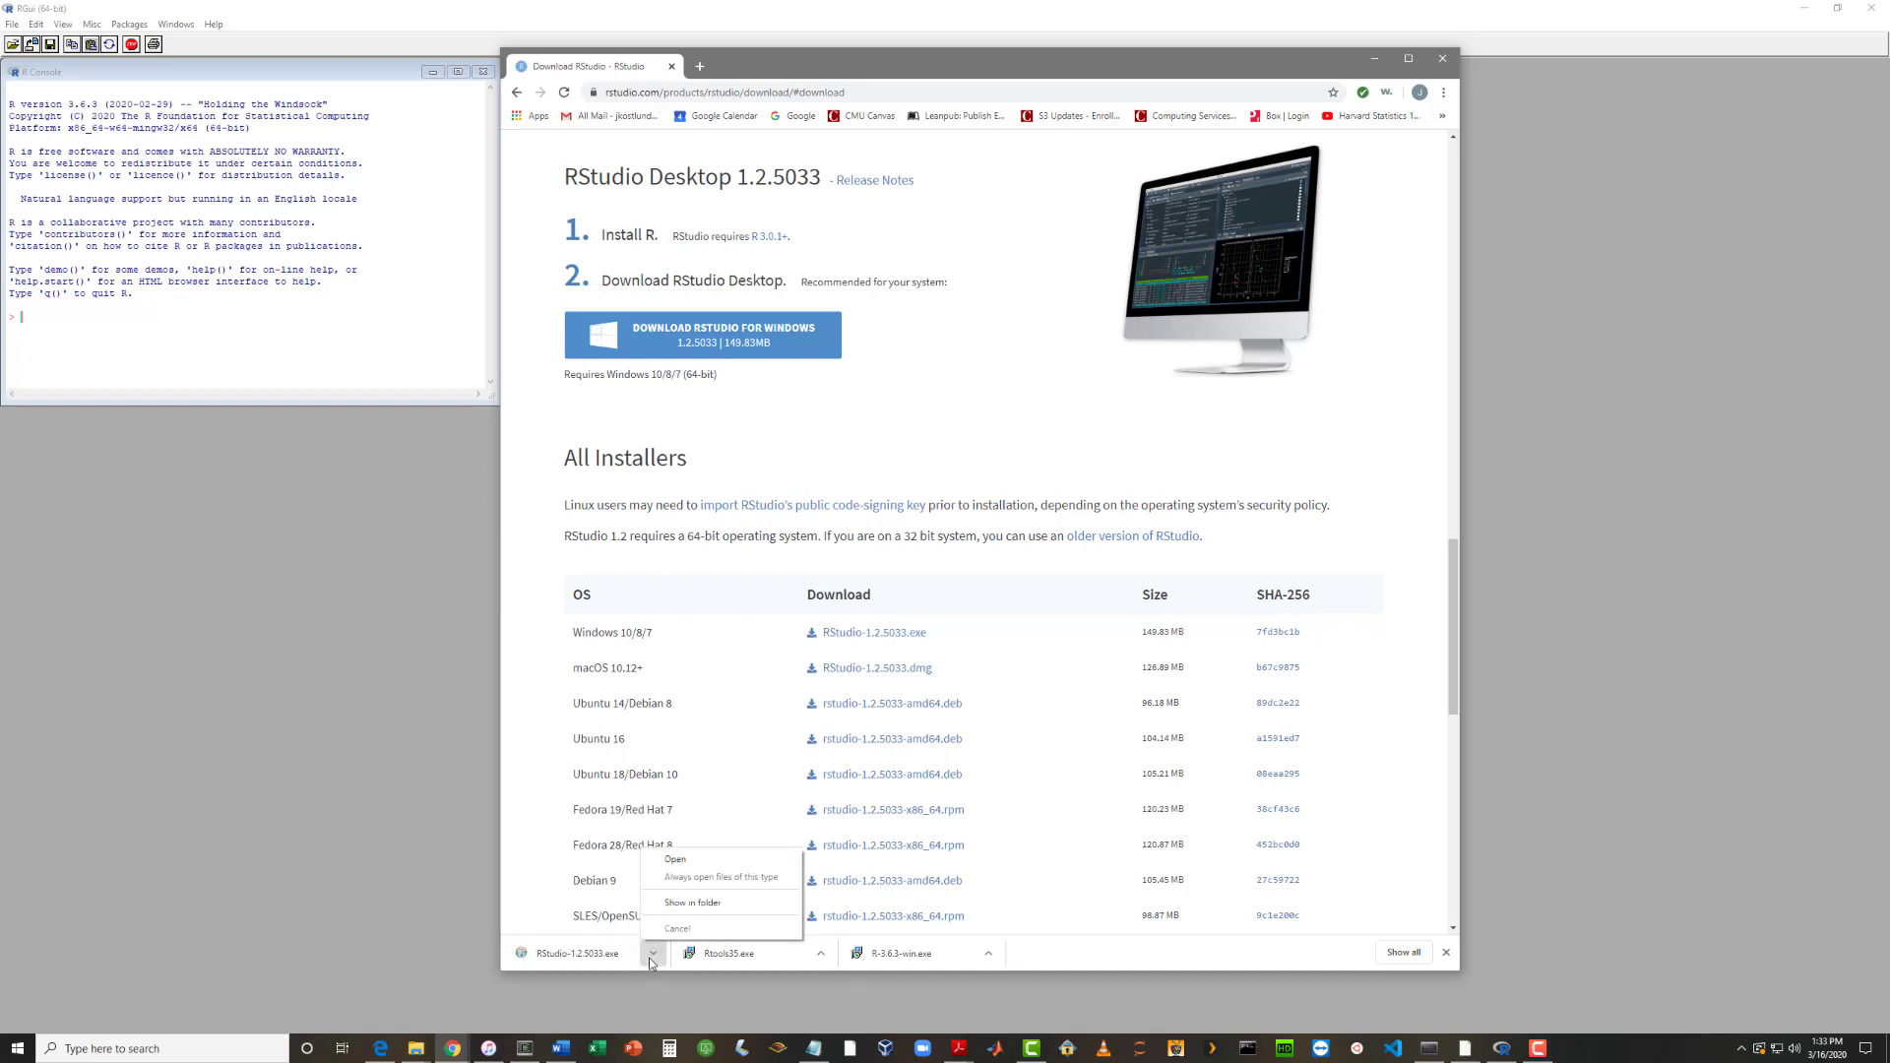
pyautogui.click(671, 904)
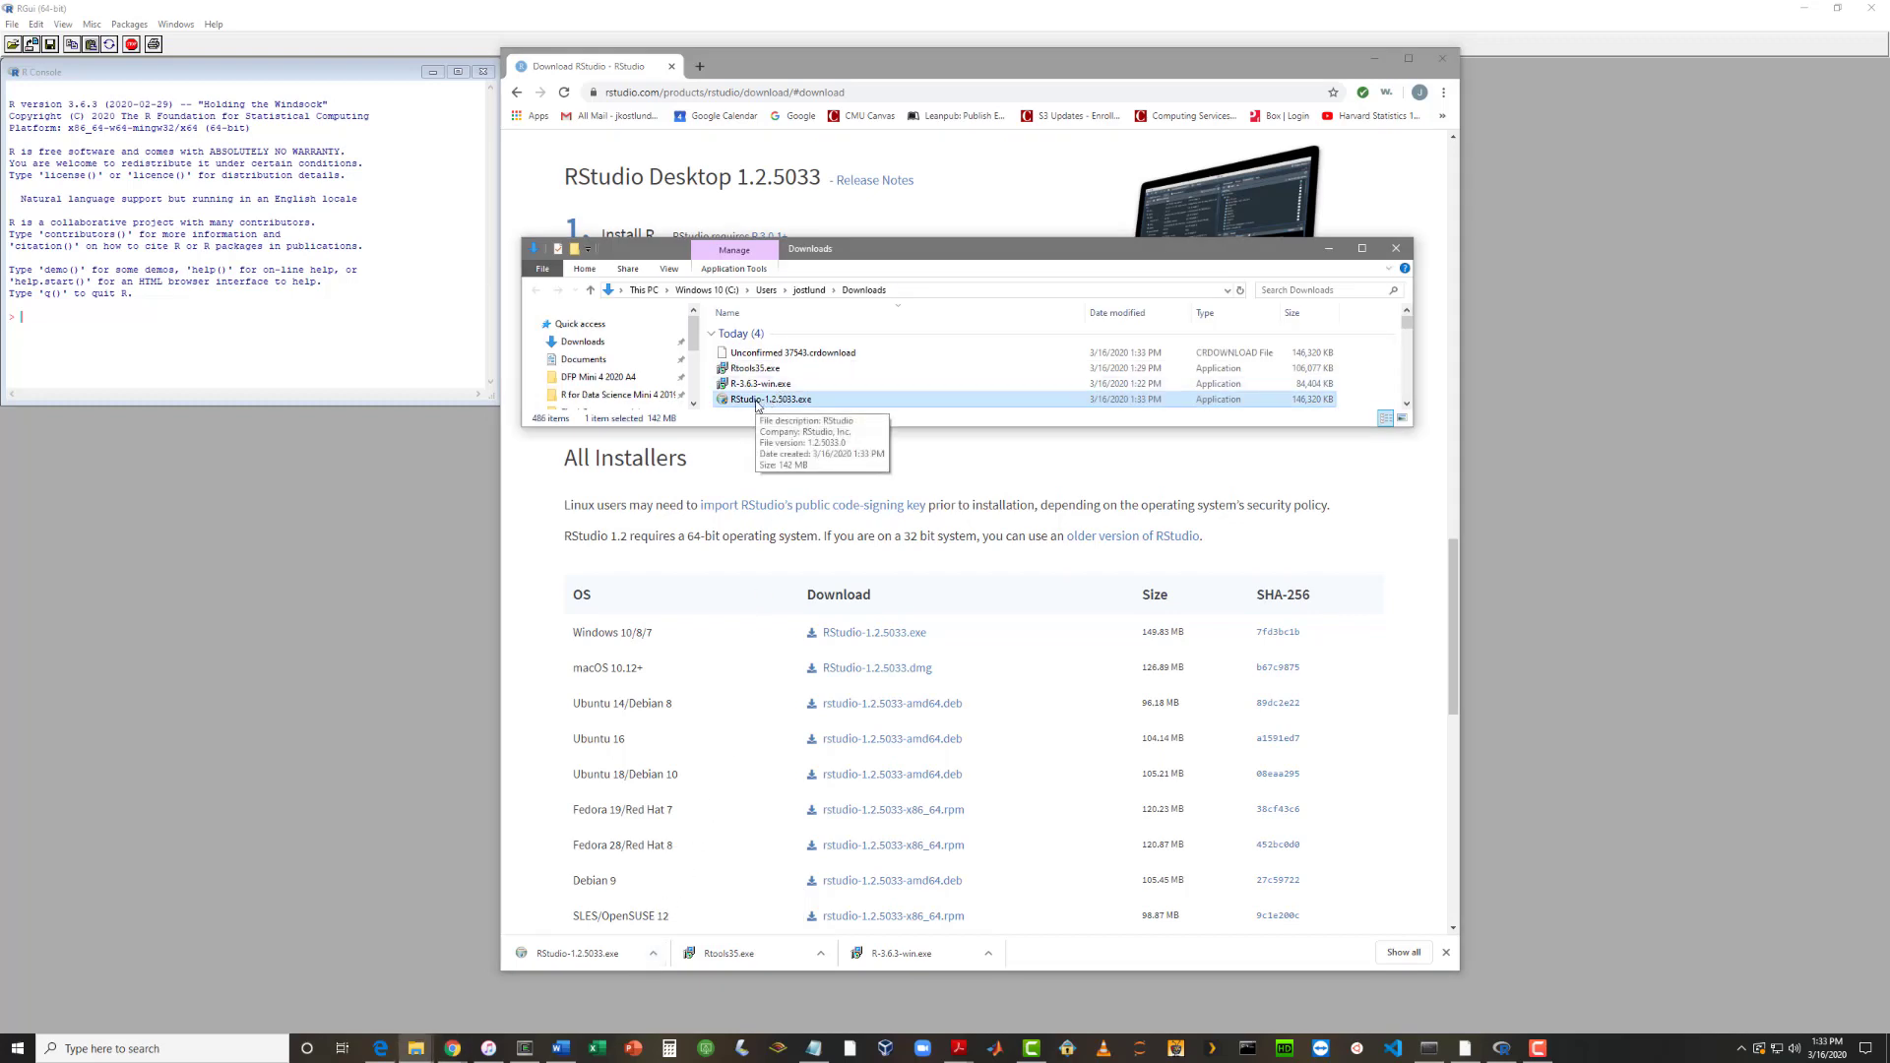
# Step: Run RStudio-1.2.5033.exe and install RStudio with the default destination and Start Menu folder, then finish the setup wizard
pyautogui.doubleClick(757, 406)
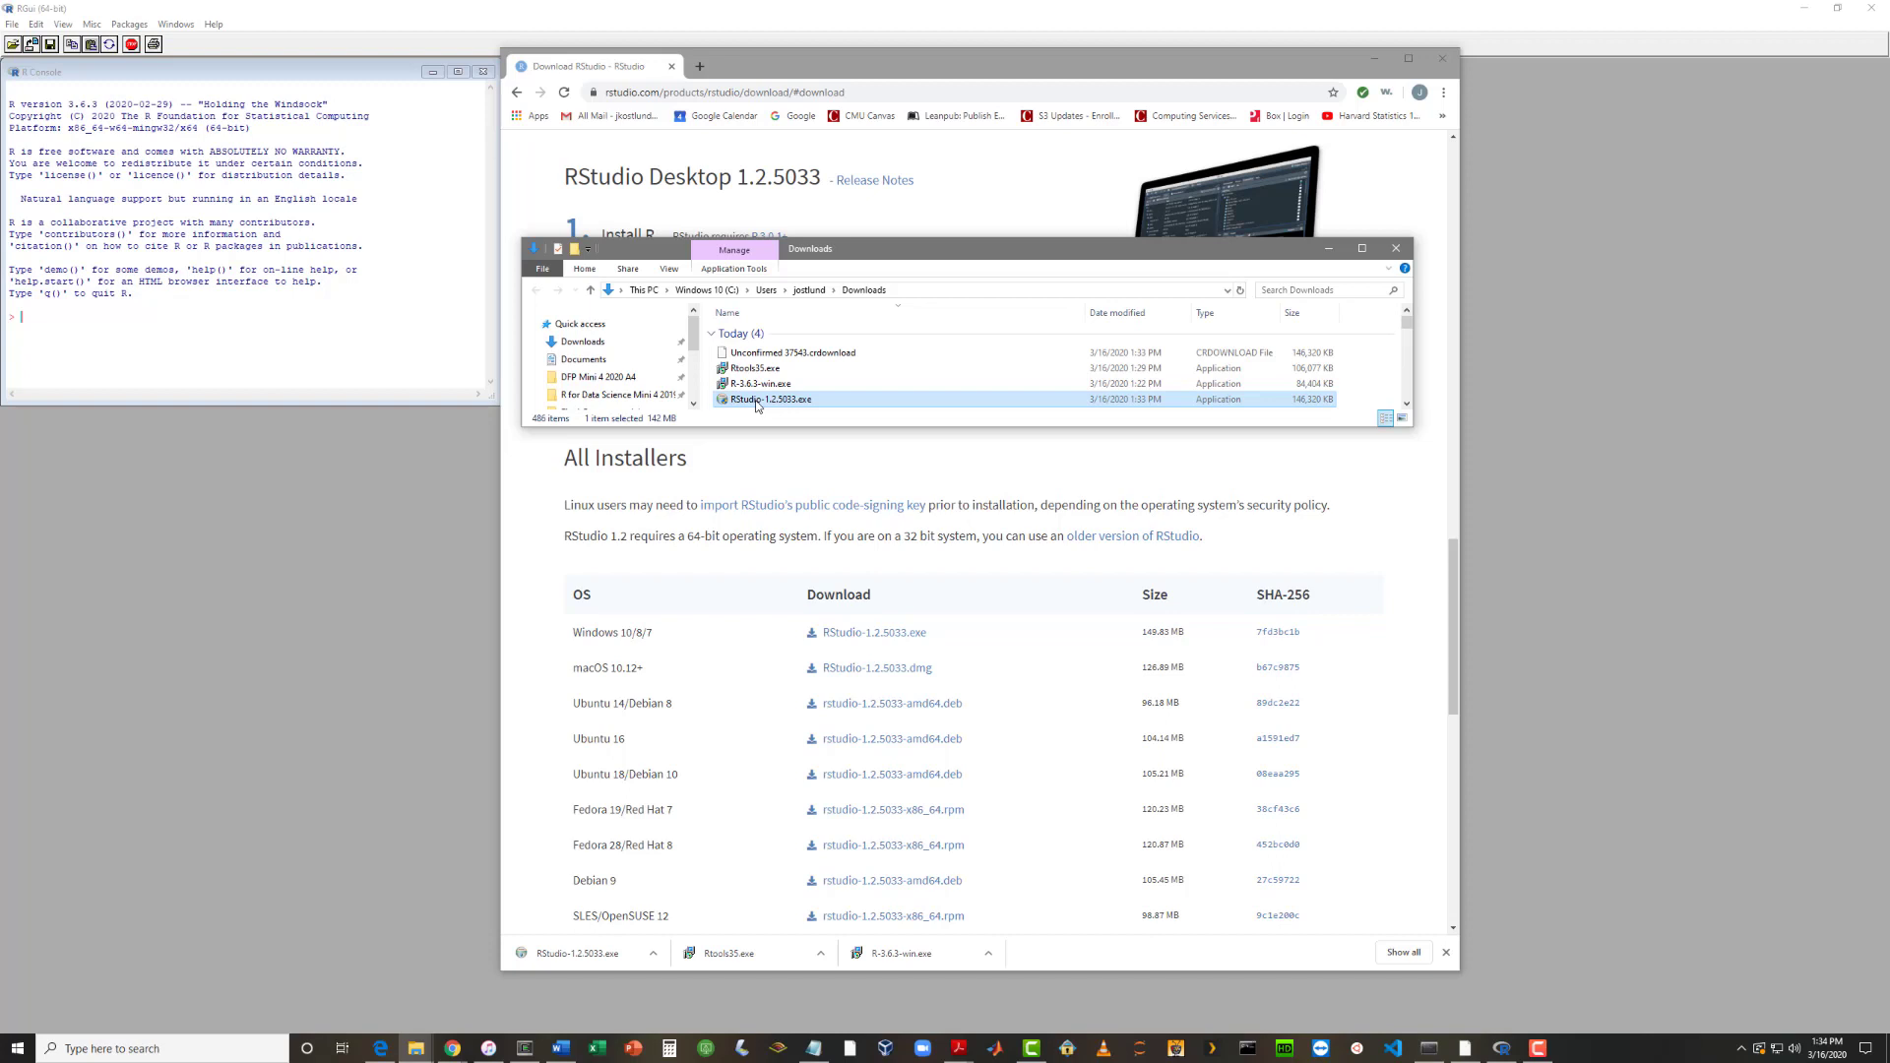
pyautogui.doubleClick(756, 400)
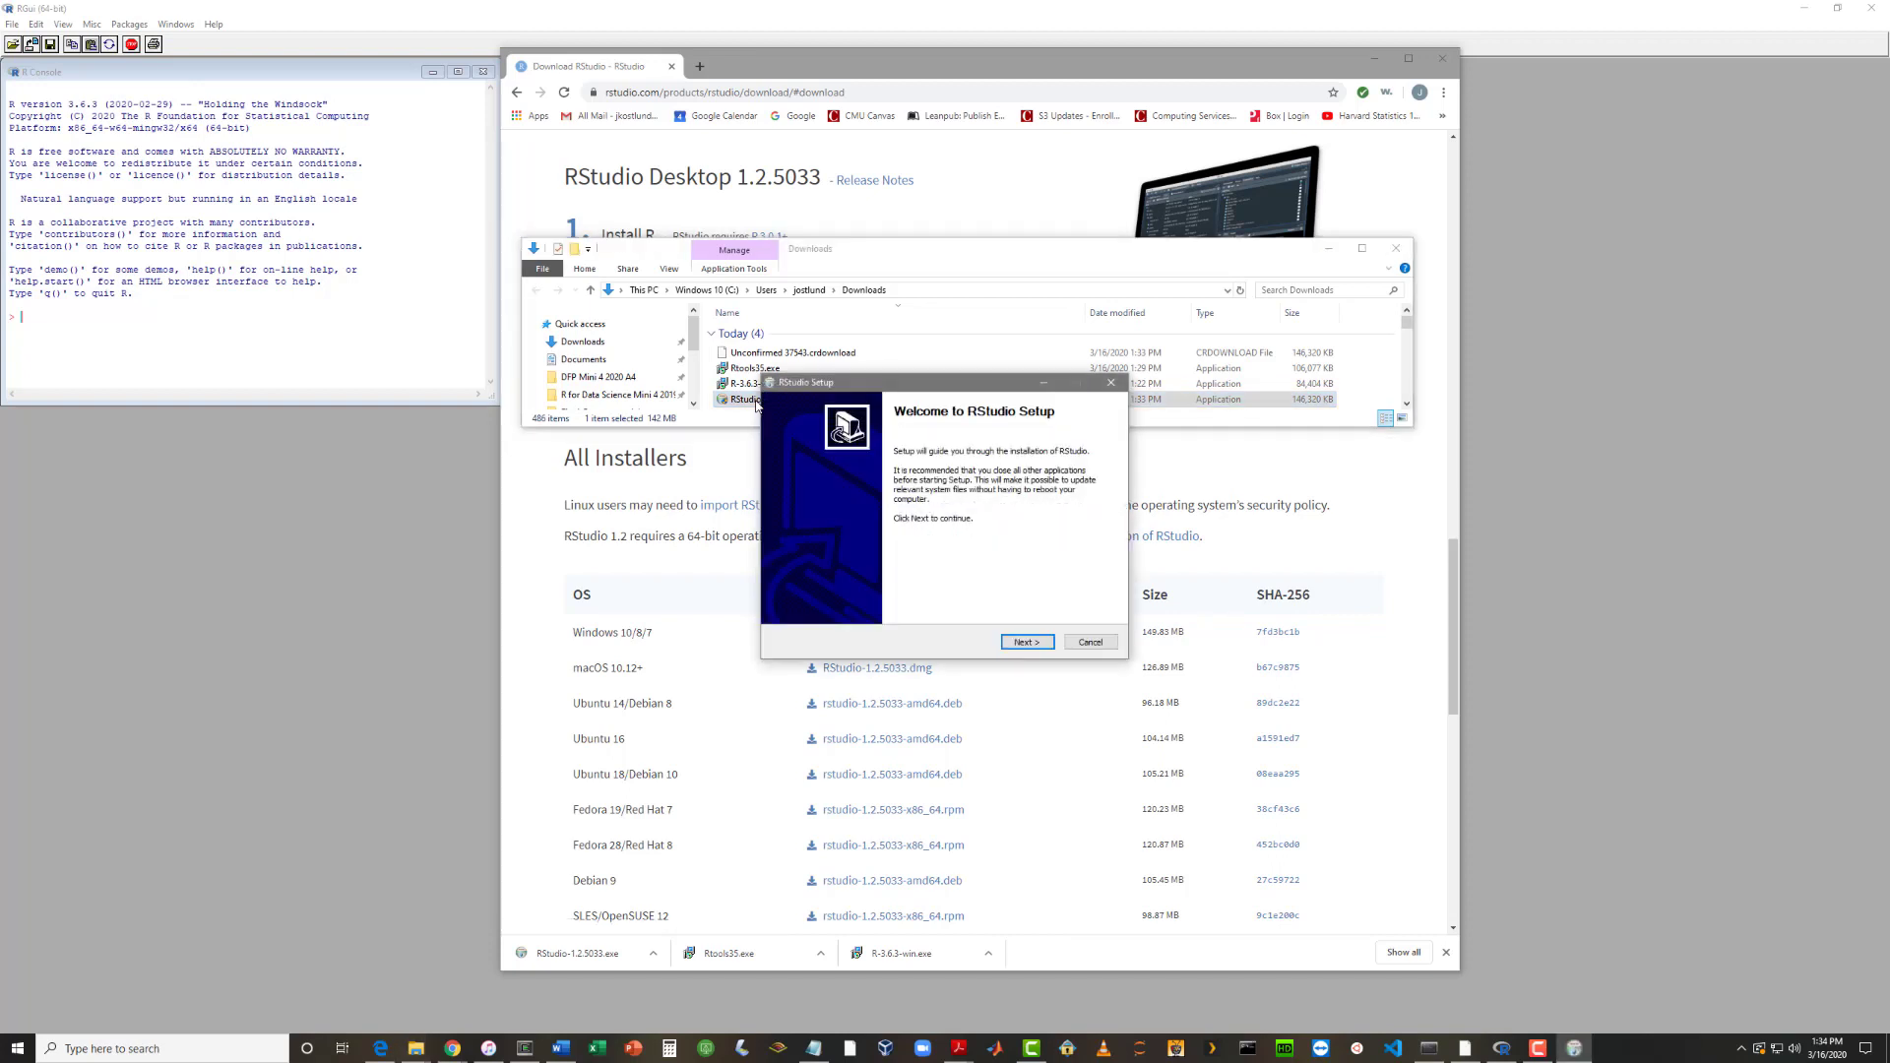
pyautogui.click(1026, 643)
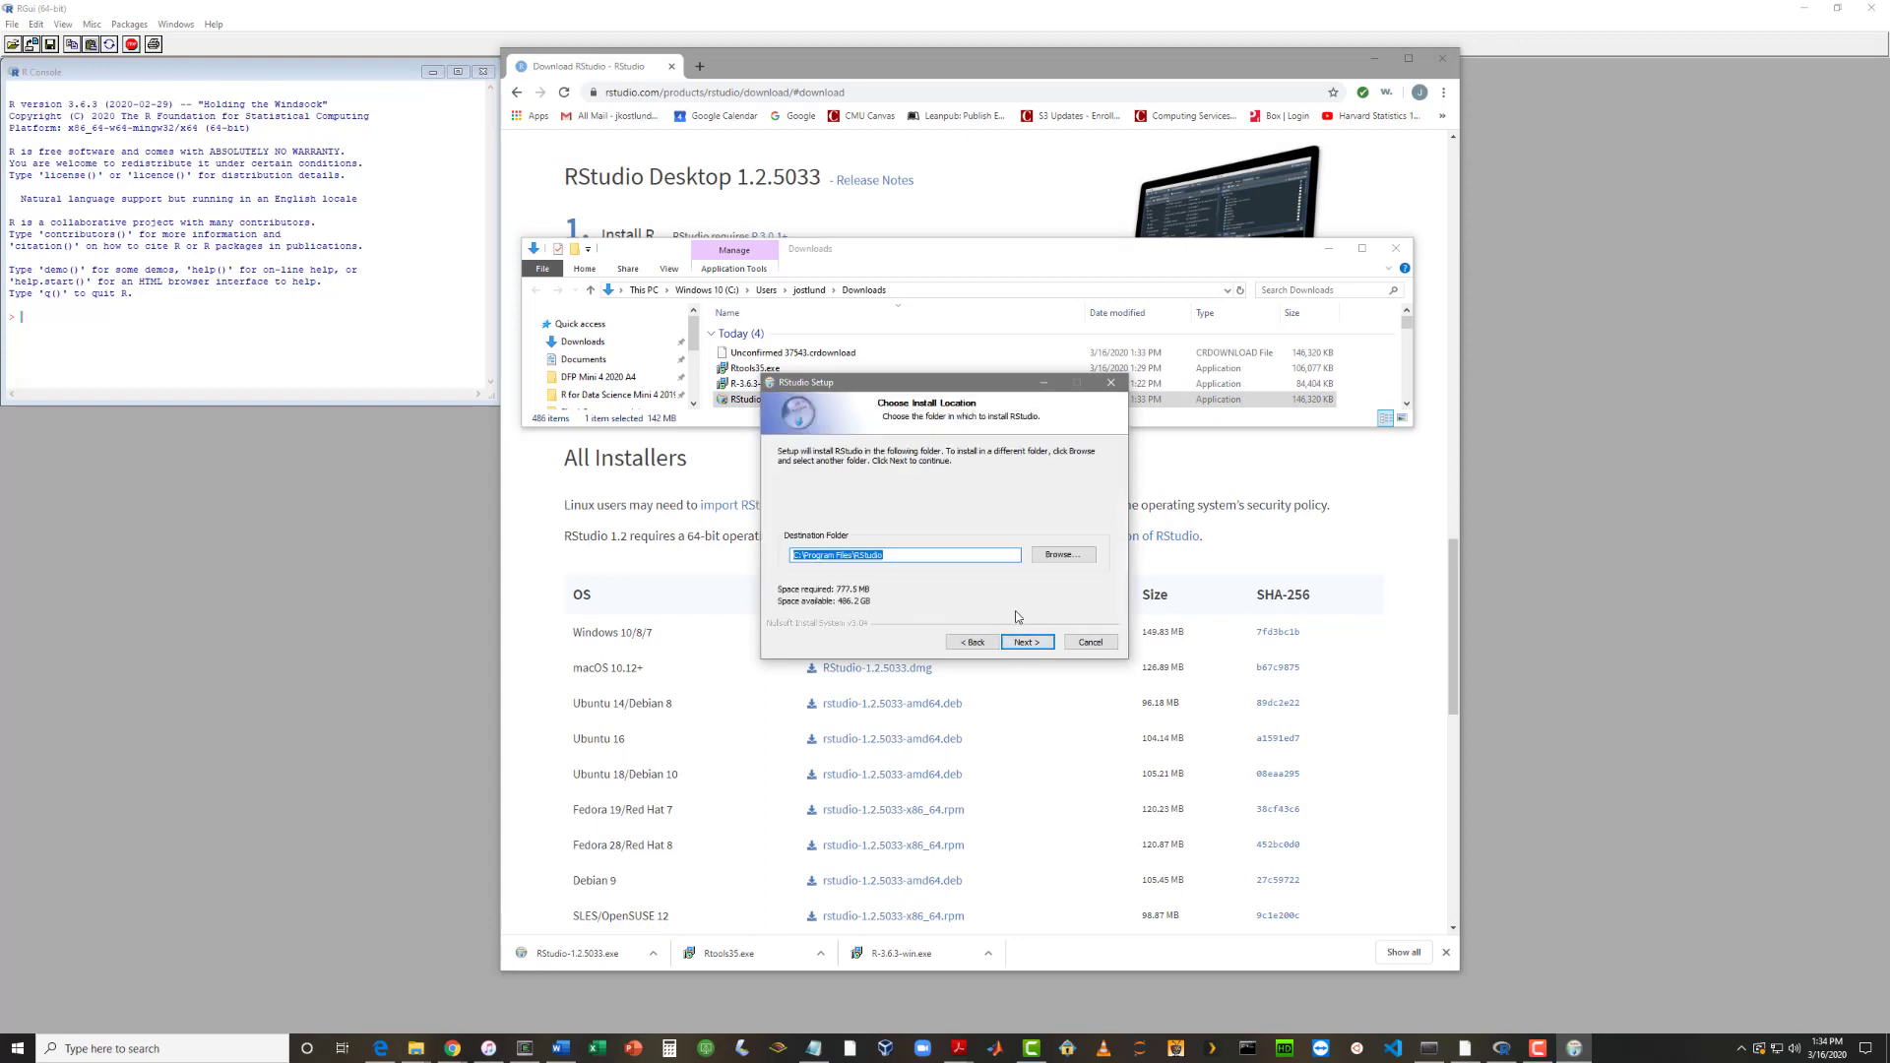
pyautogui.click(1024, 645)
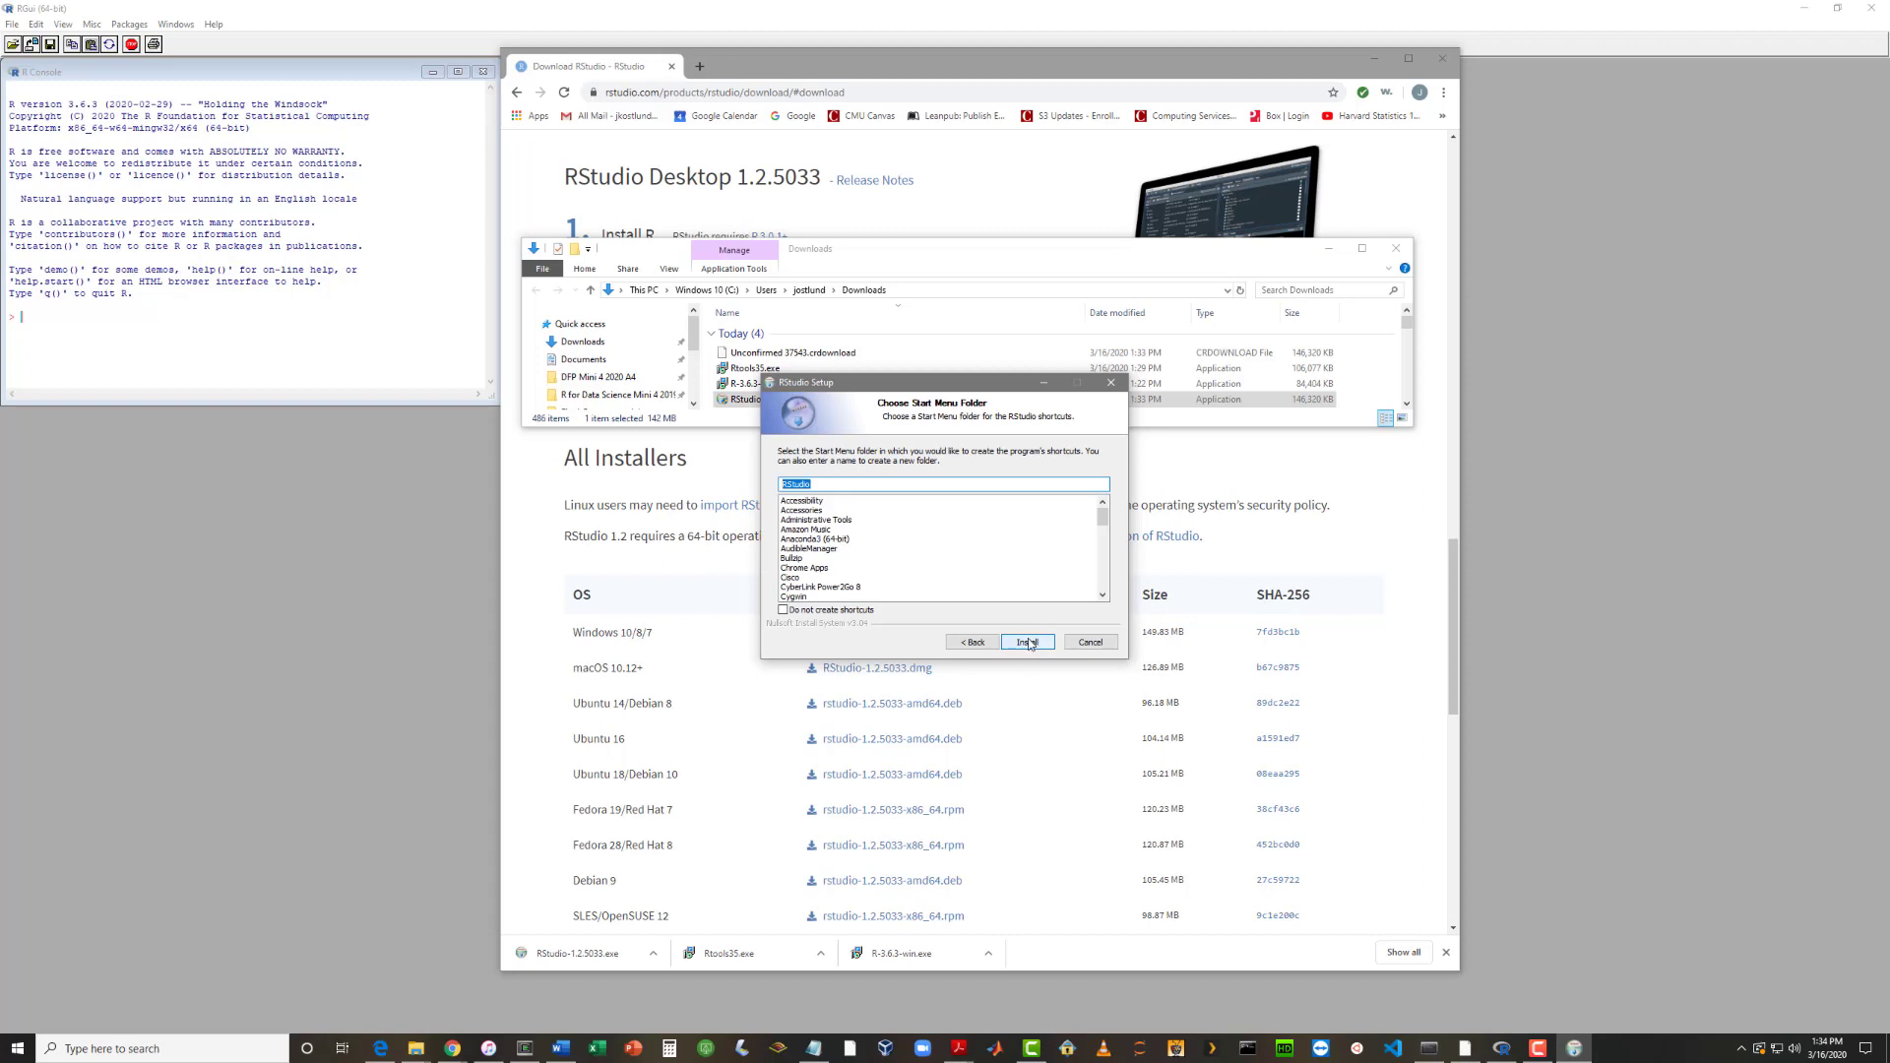
pyautogui.click(1025, 645)
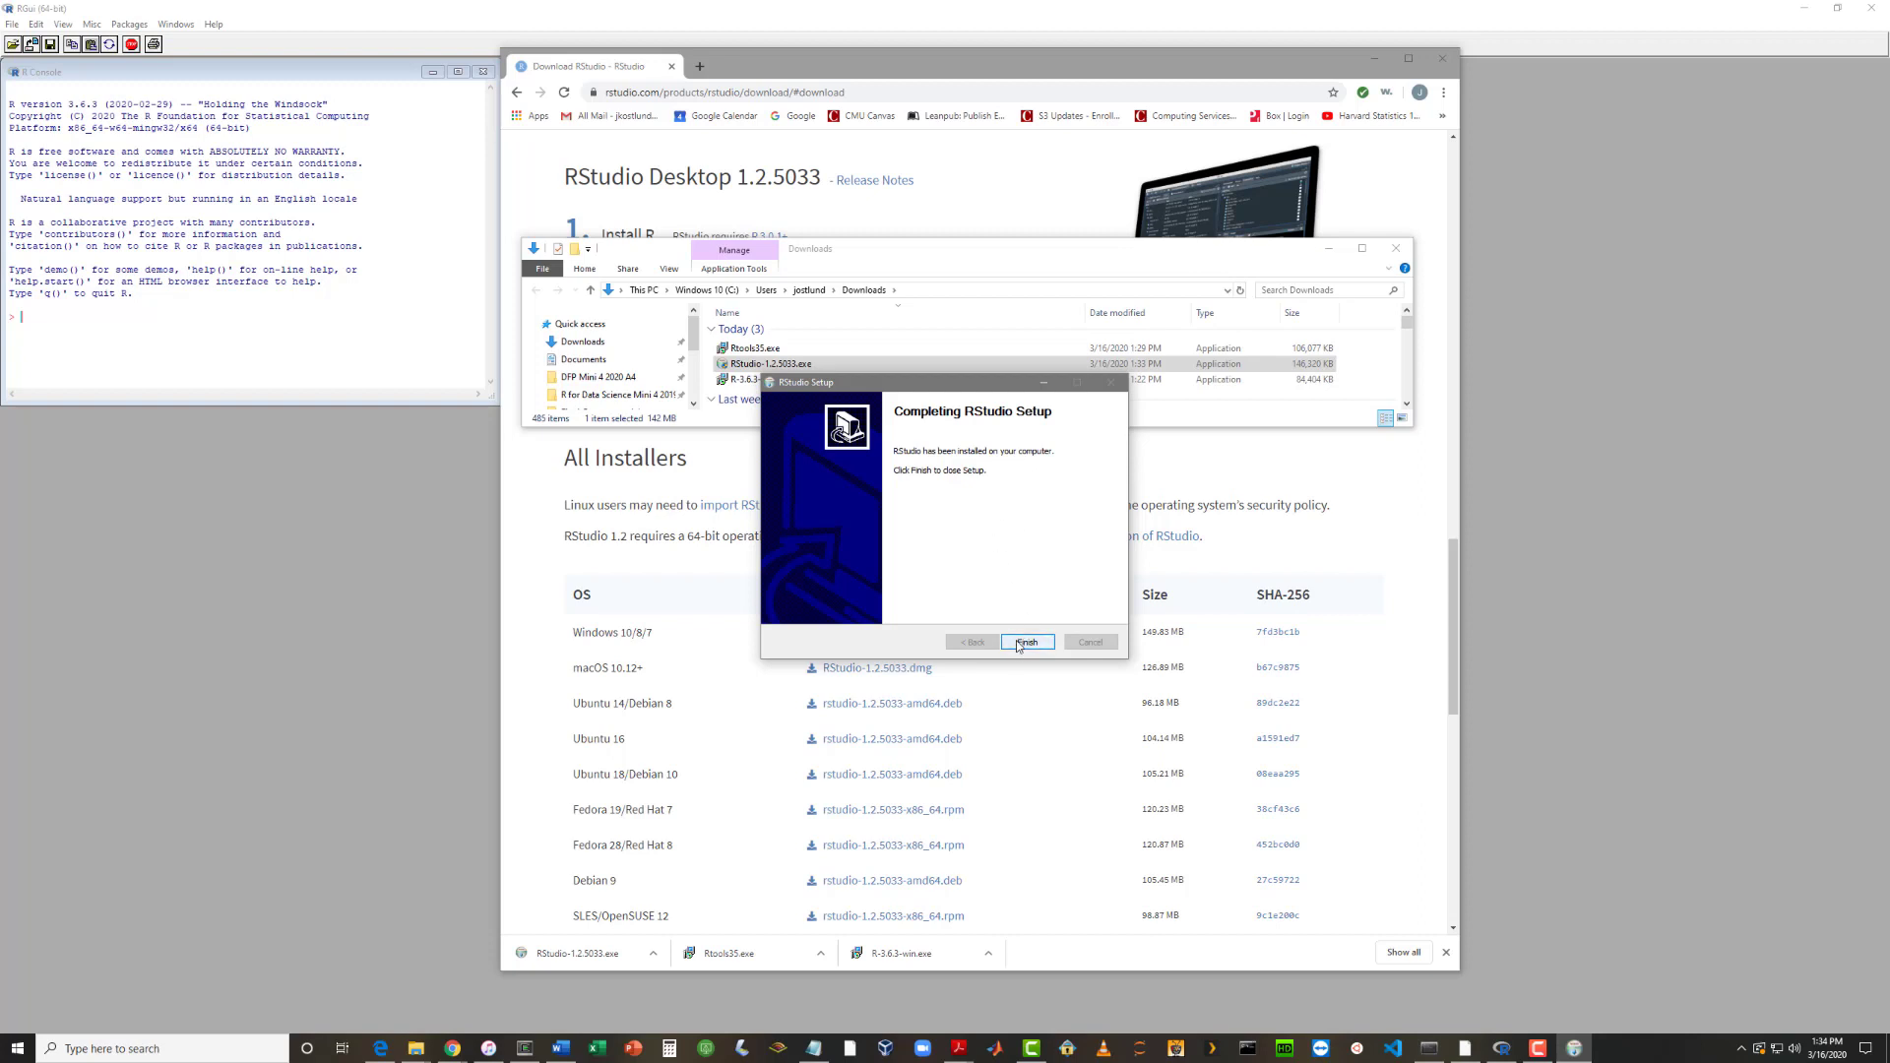
pyautogui.click(1025, 642)
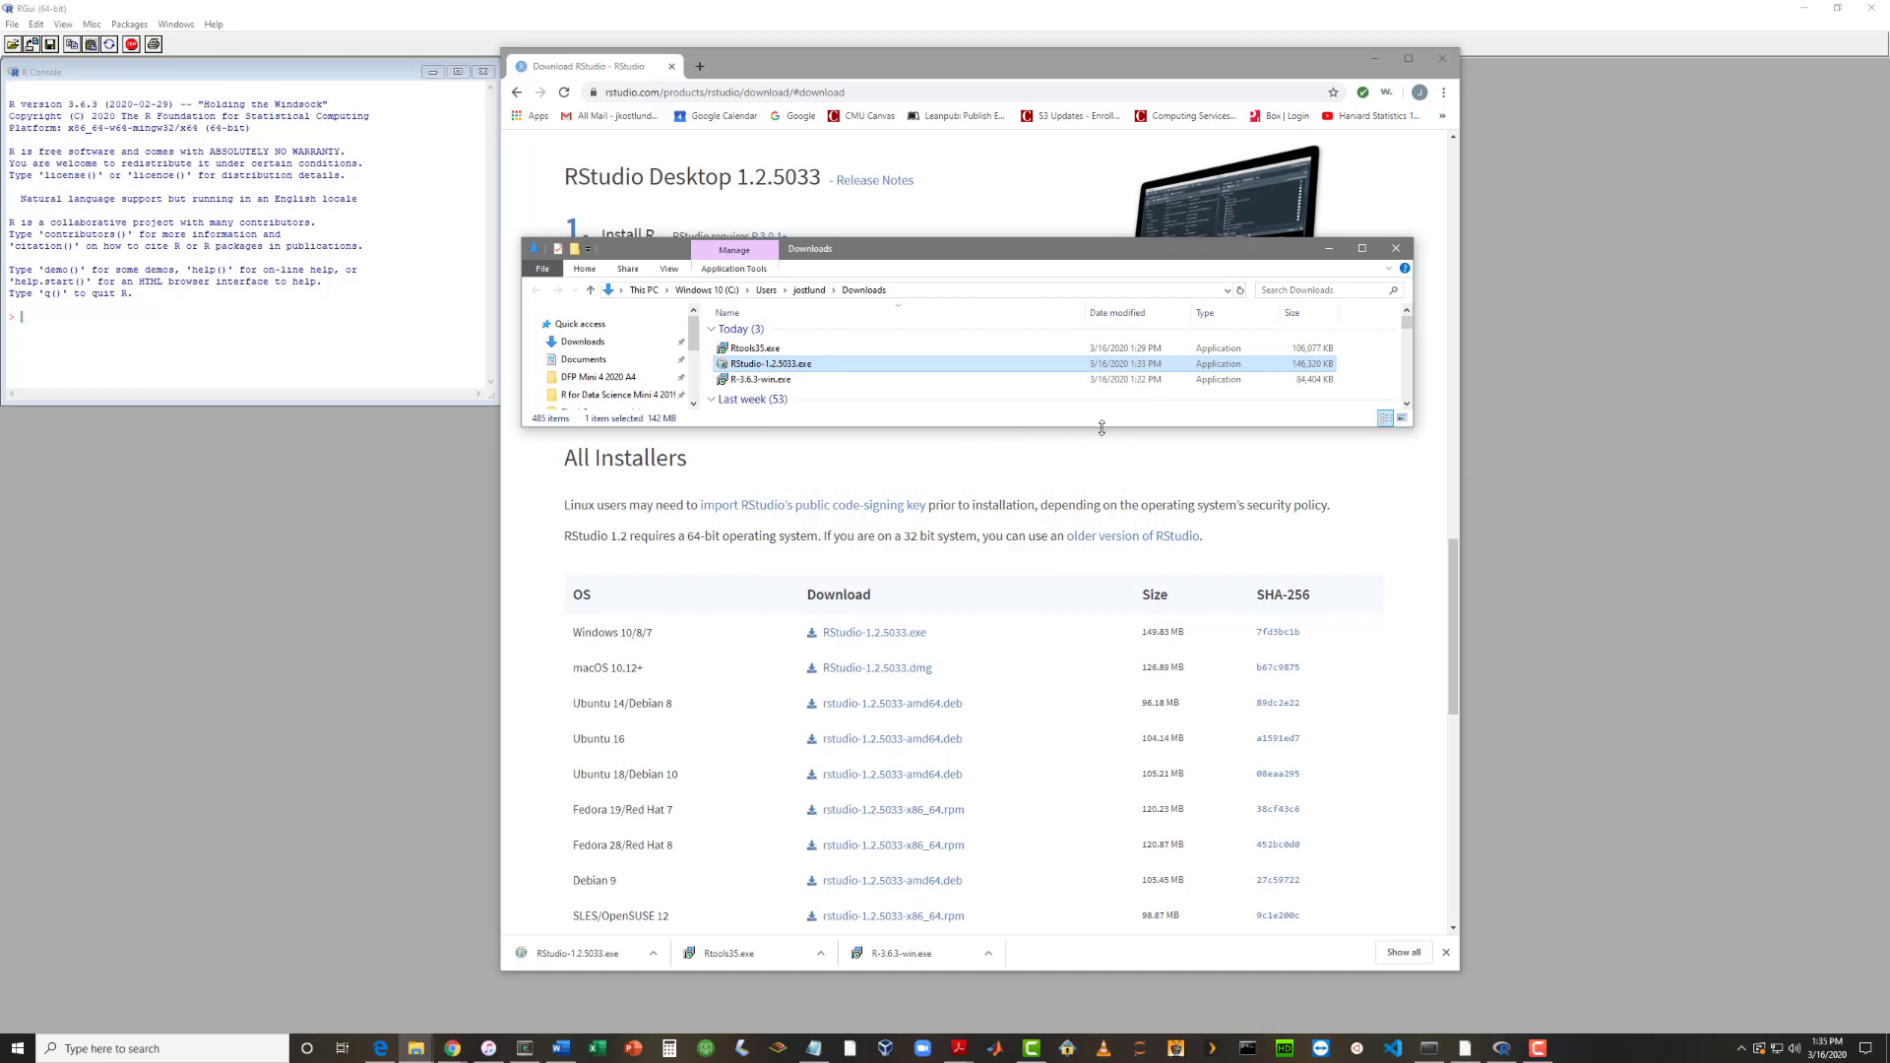
# Step: Switch to the R console and quit R with q(), without saving the workspace image
pyautogui.click(417, 269)
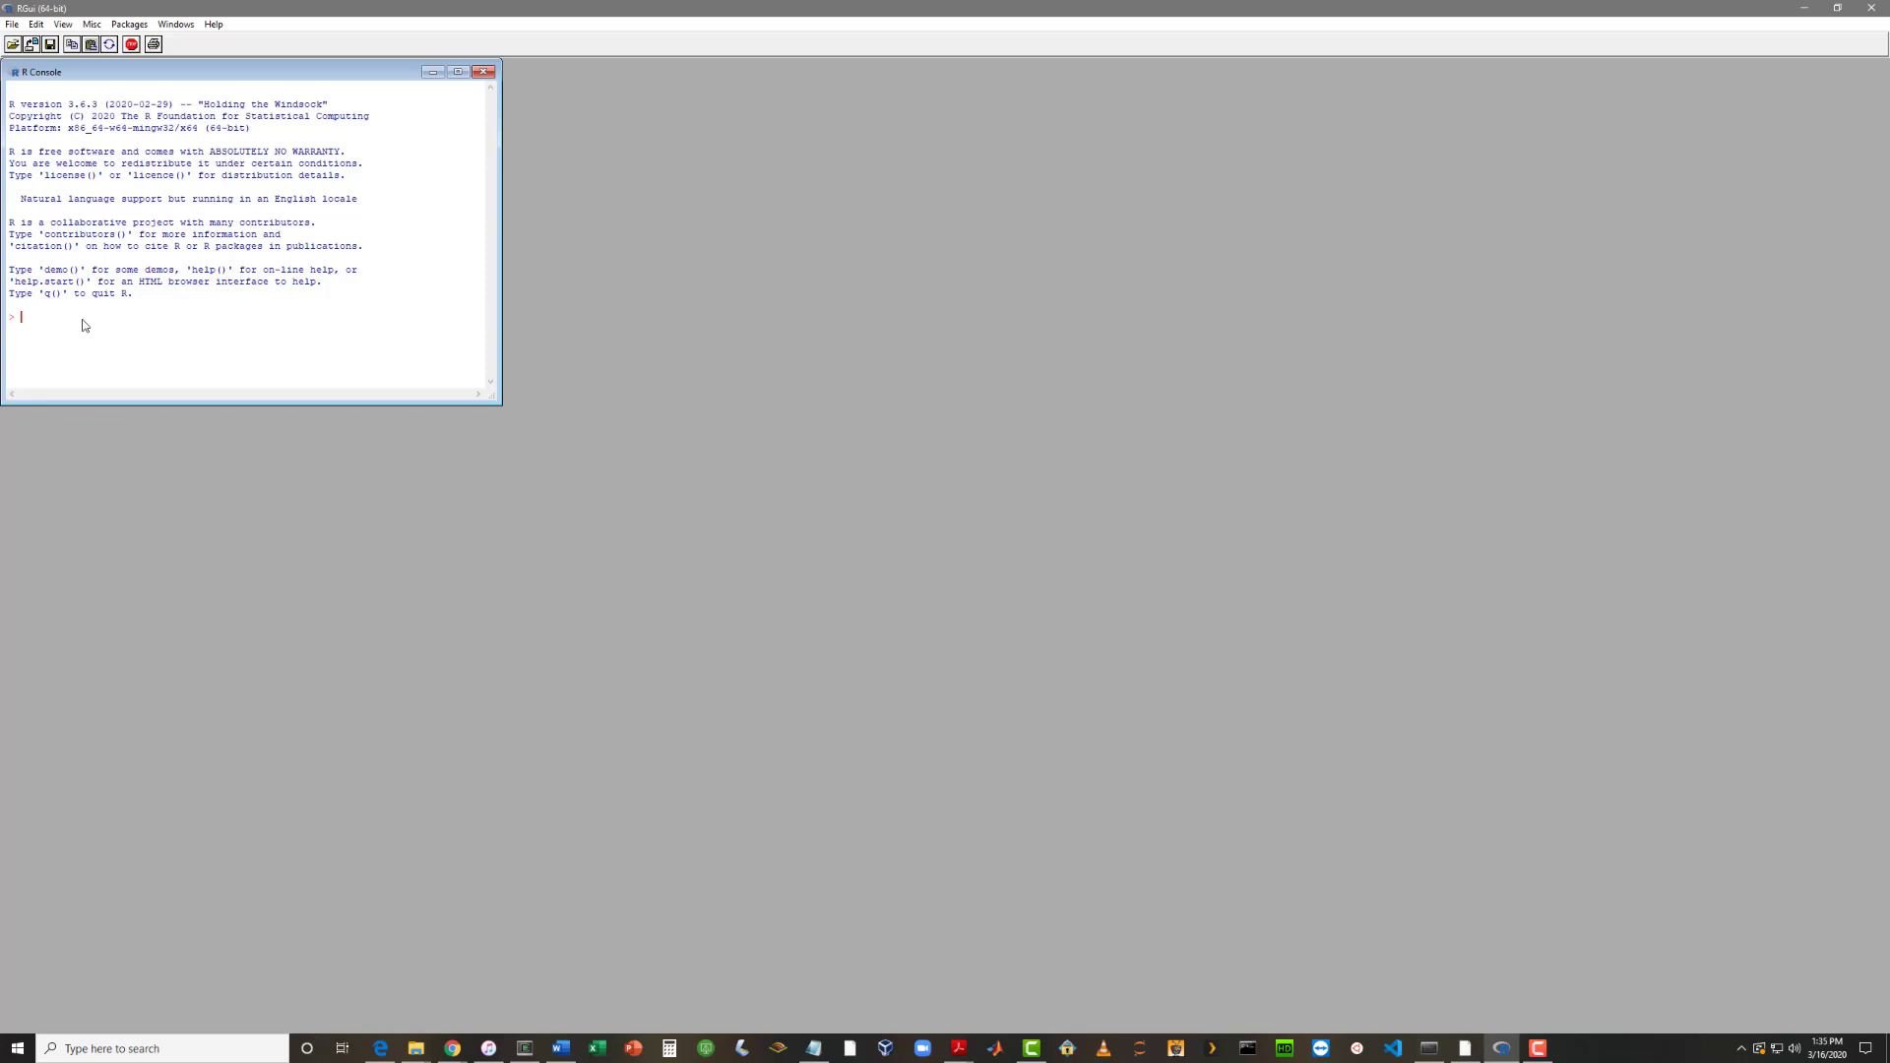
pyautogui.write('q()')
pyautogui.press('Return')
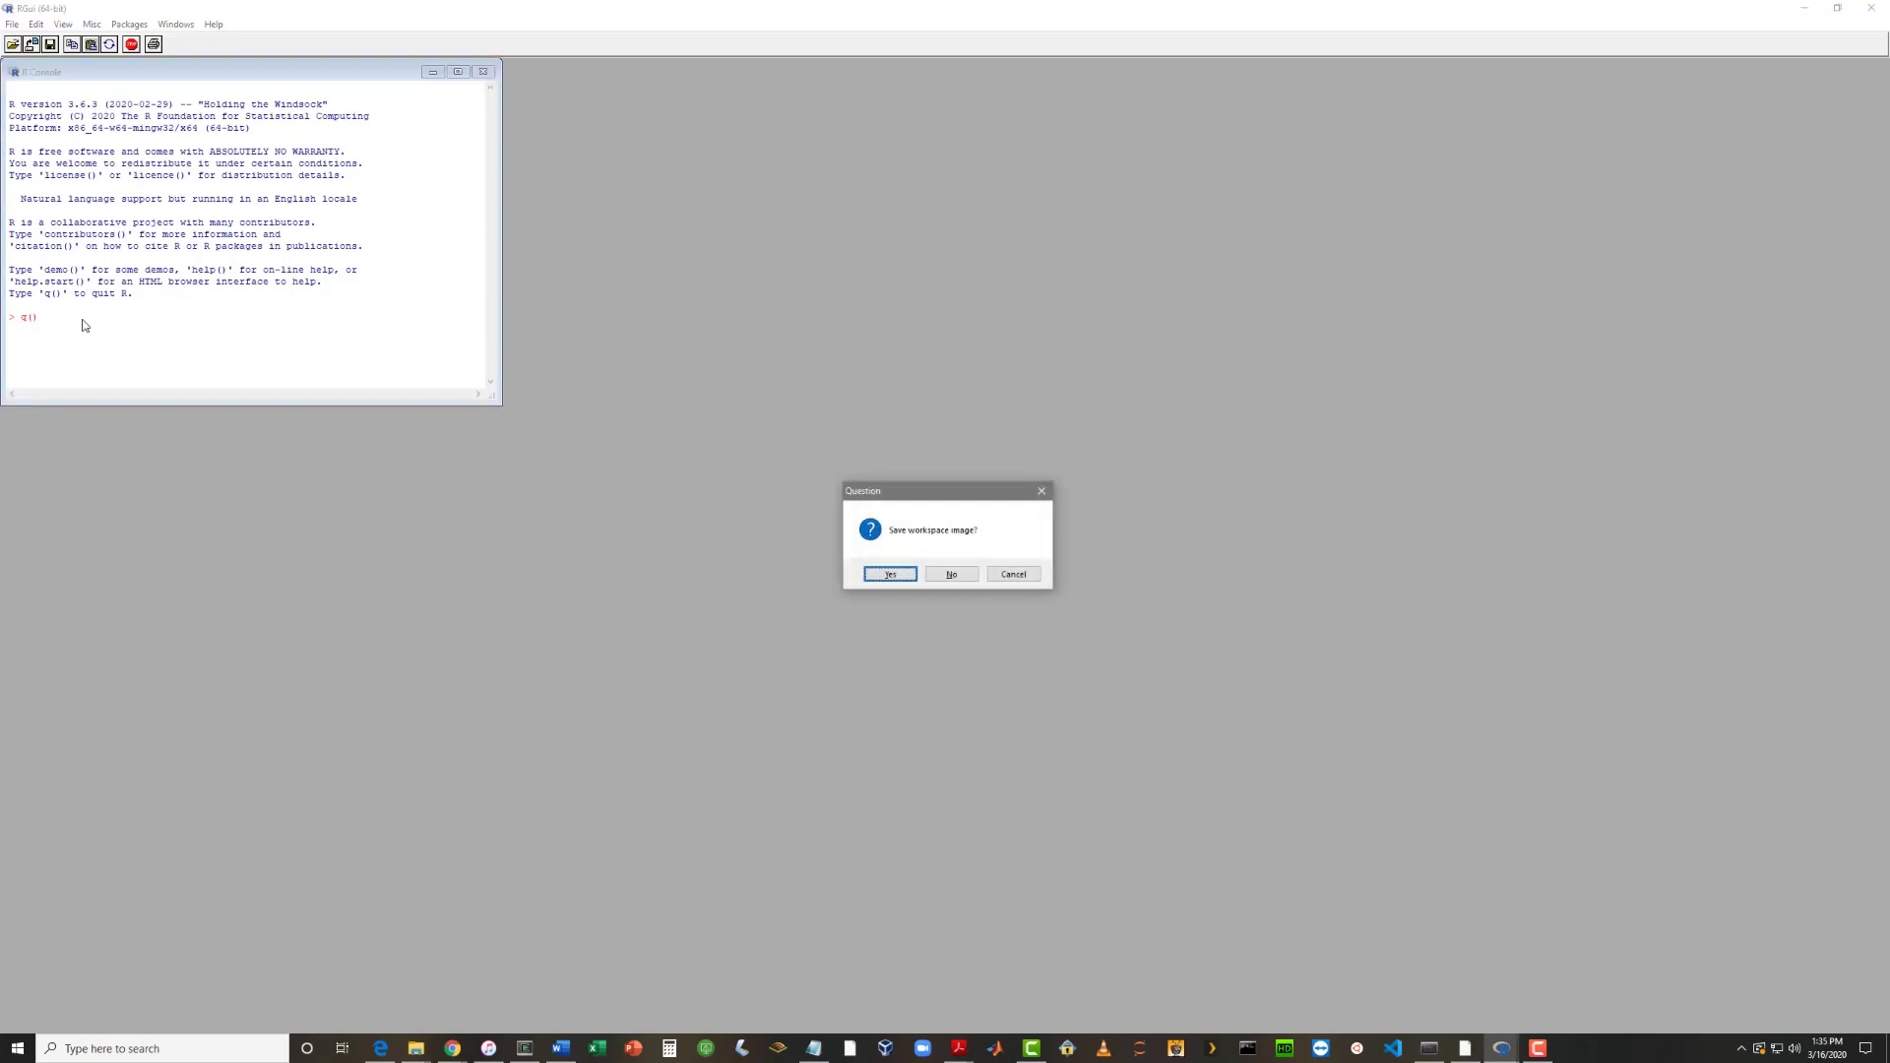
pyautogui.click(951, 575)
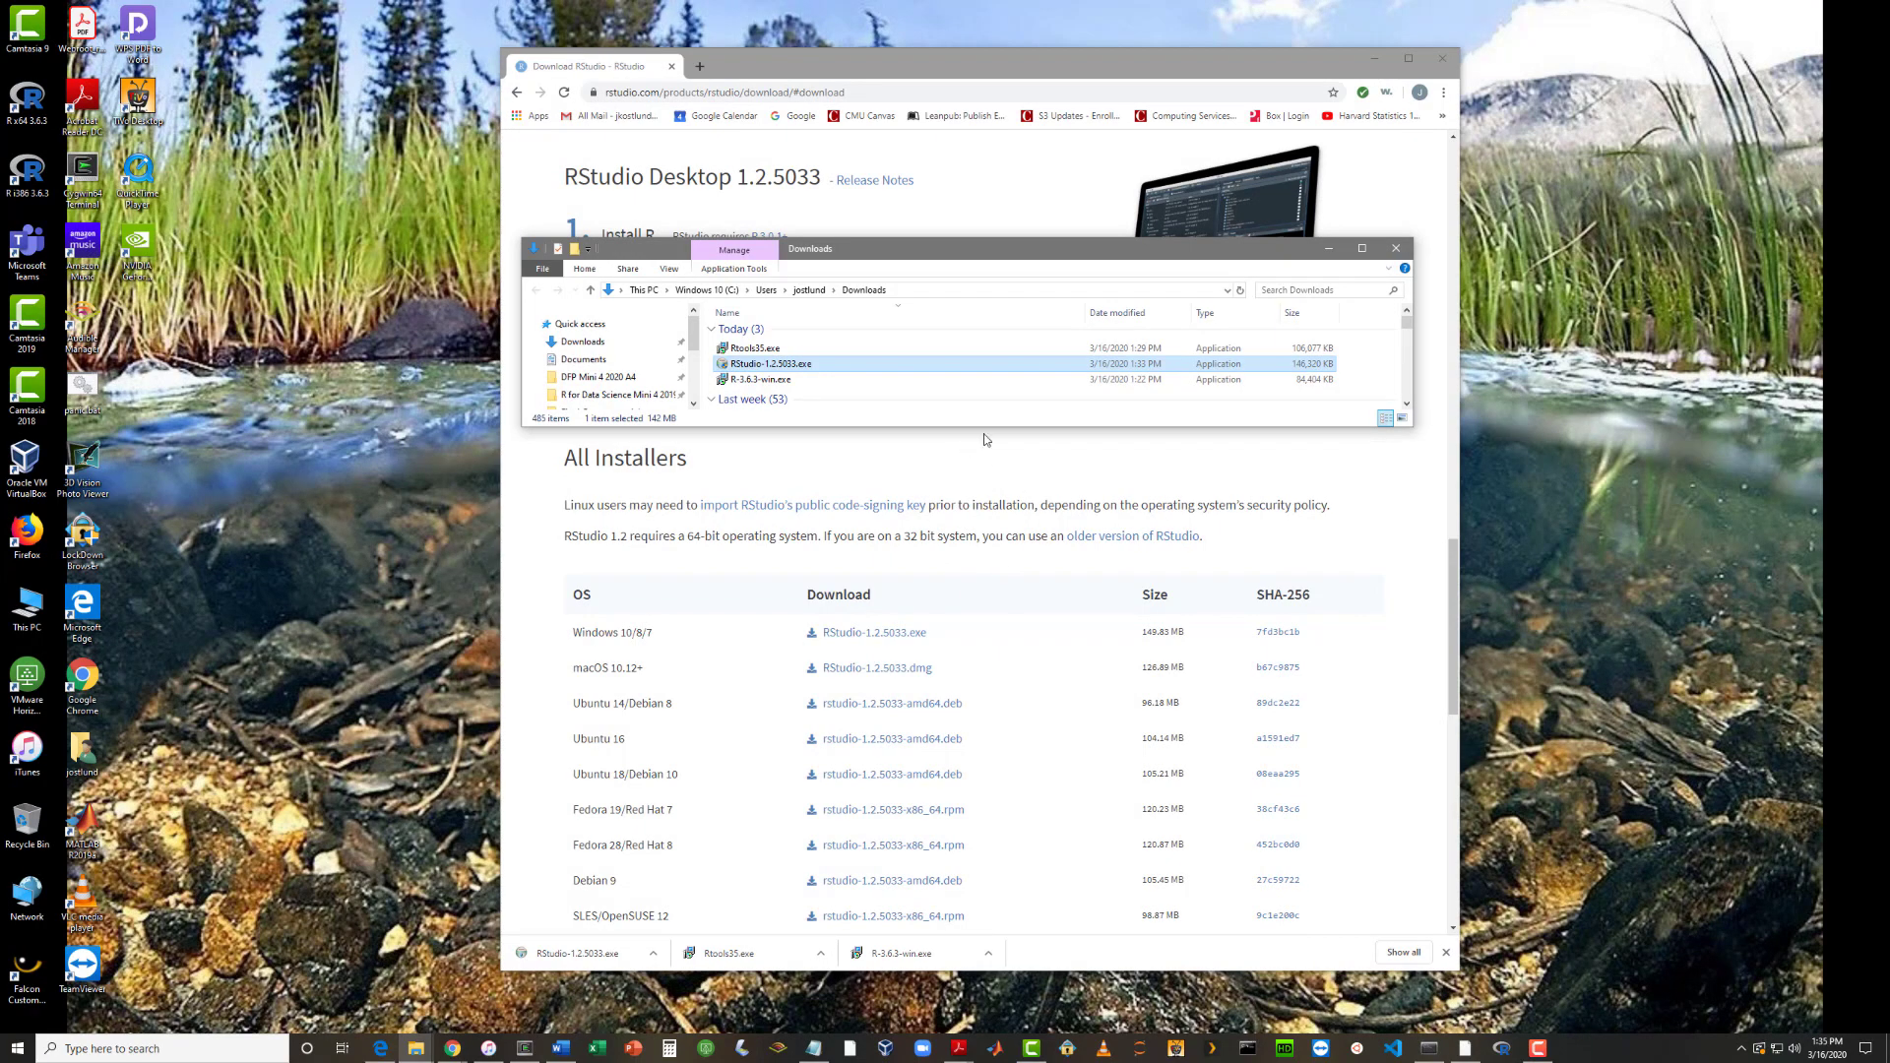
# Step: Pin RStudio to the Windows taskbar and launch it from there
pyautogui.click(20, 1050)
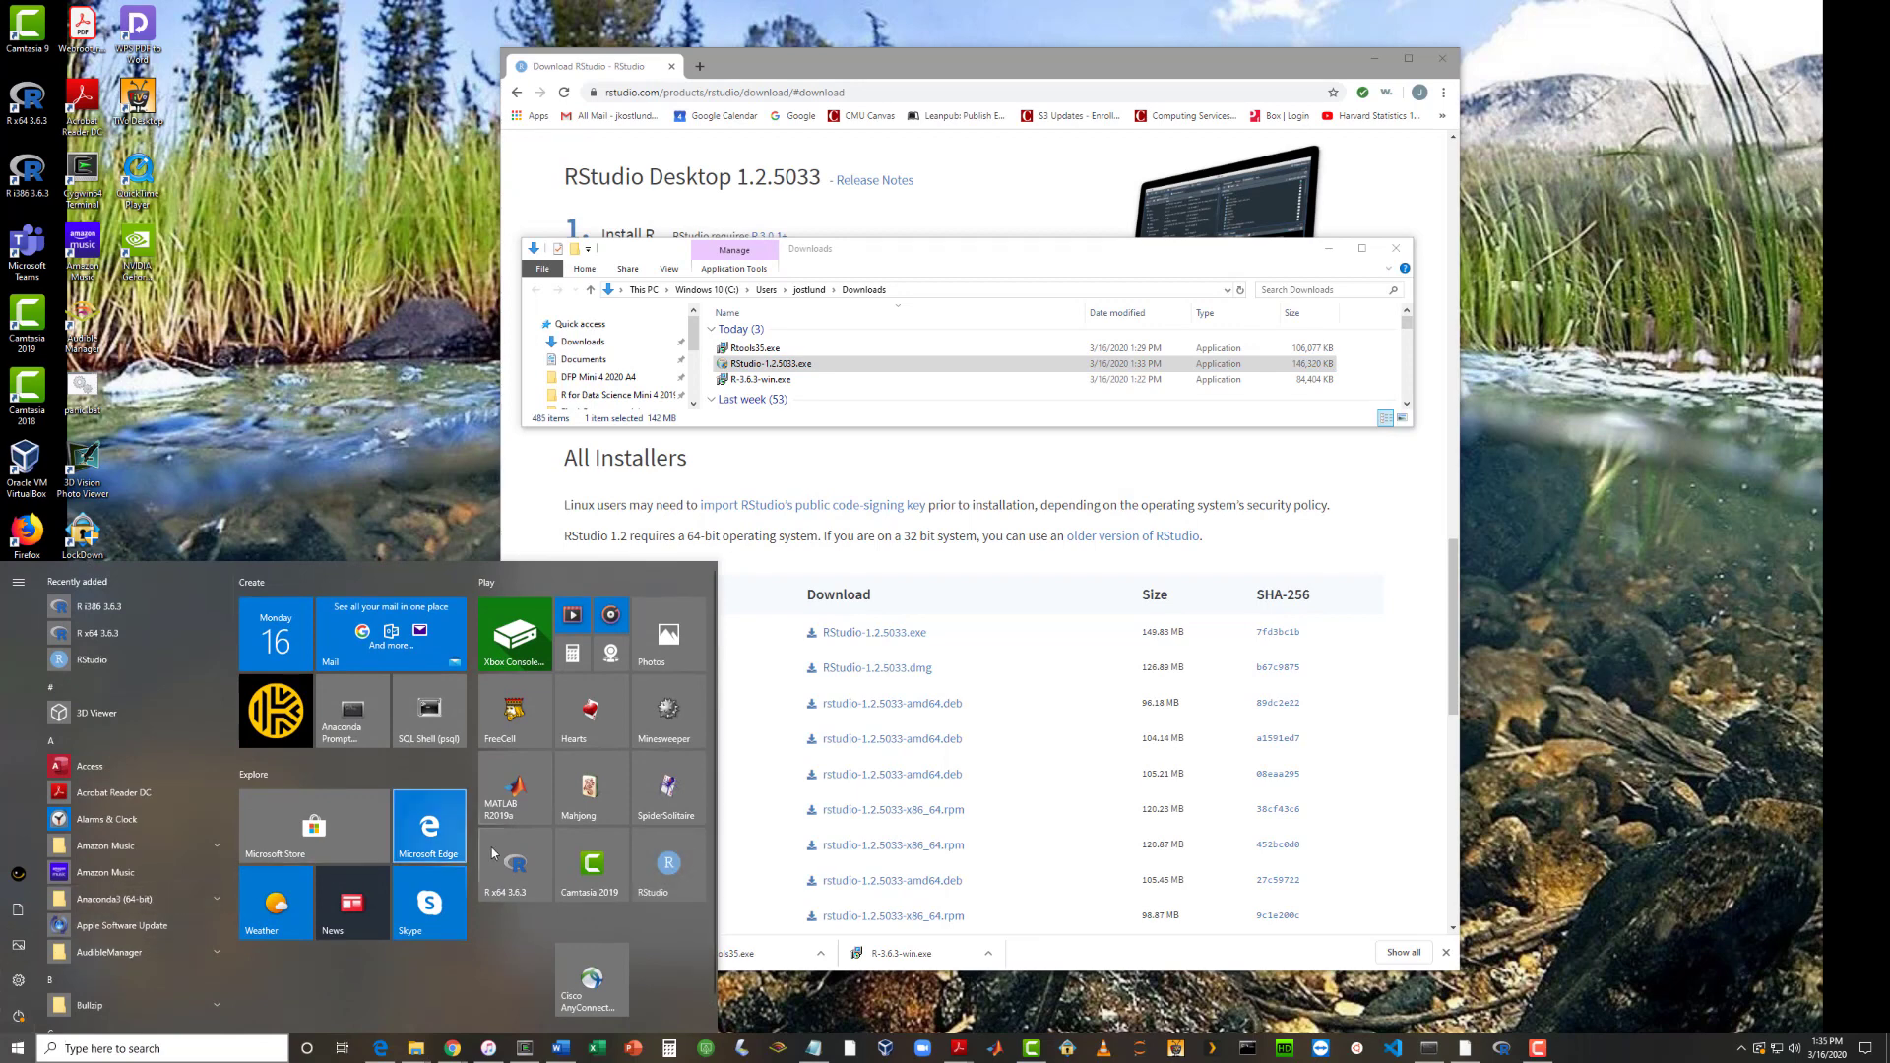
pyautogui.rightClick(674, 863)
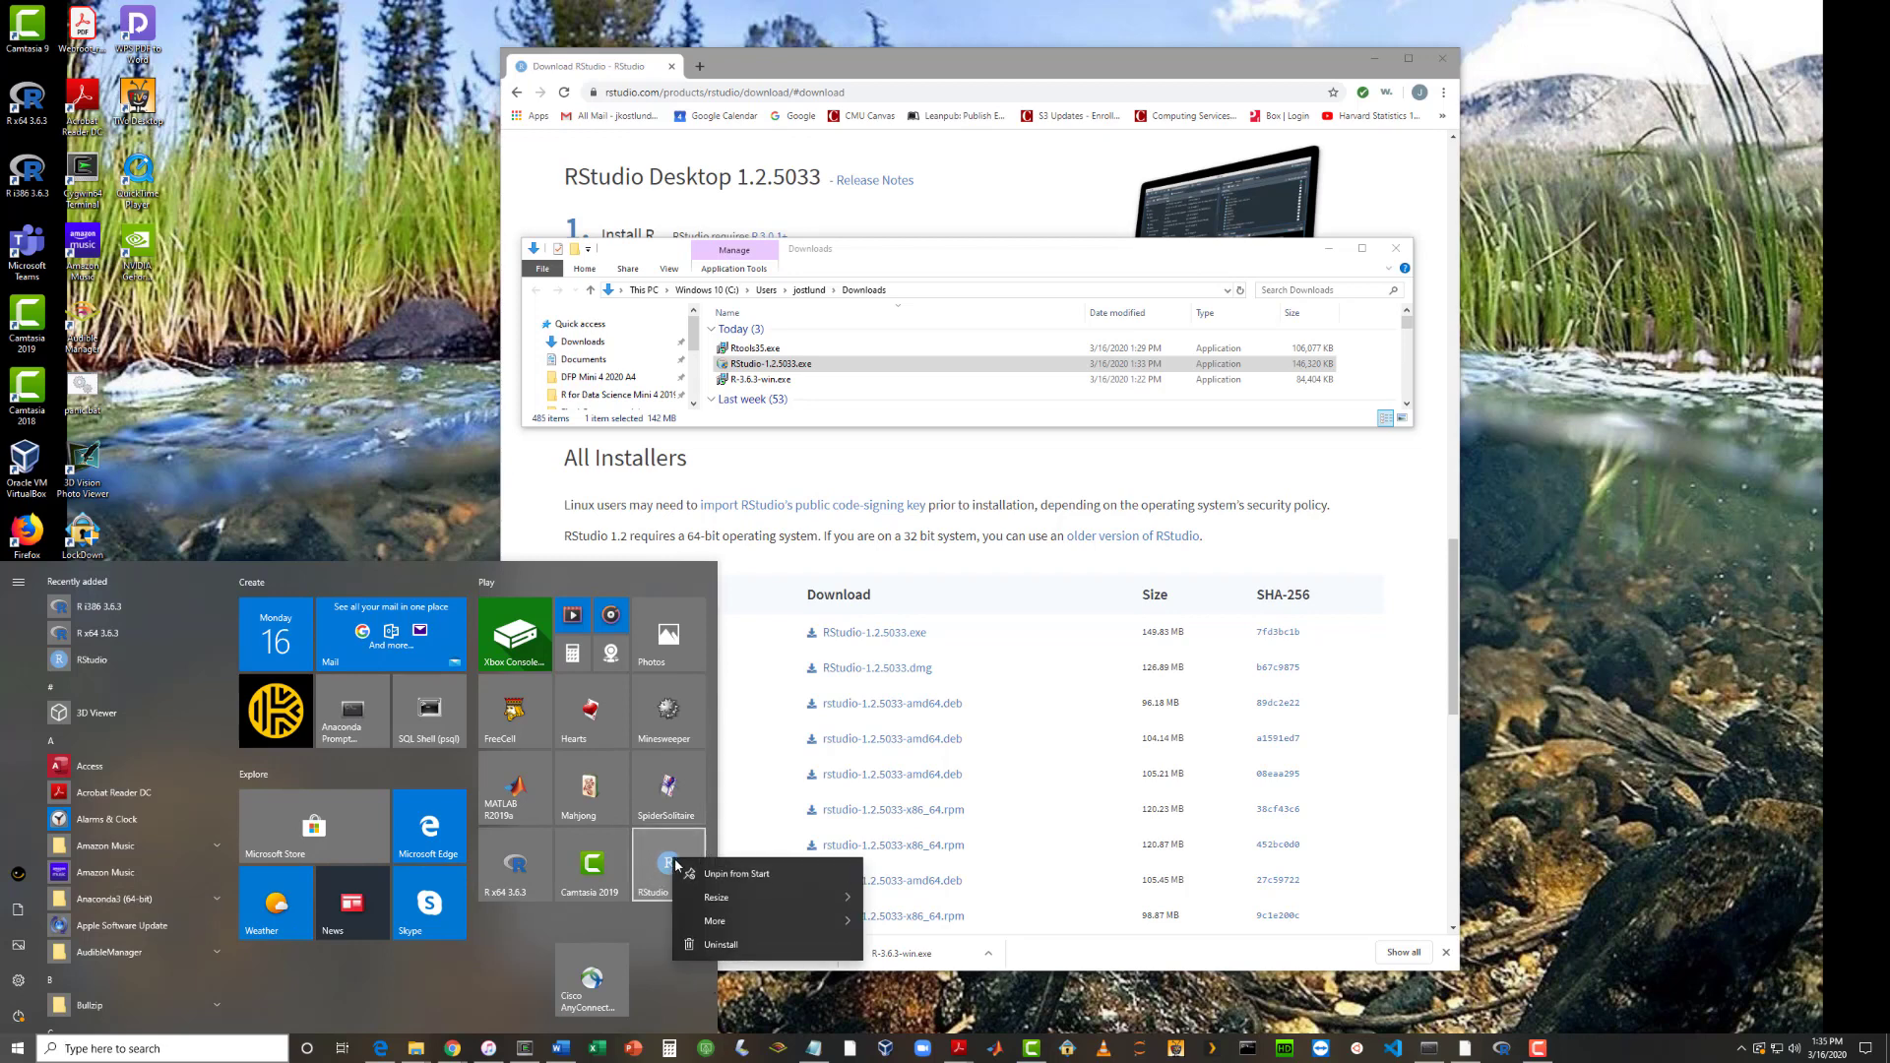
pyautogui.moveTo(778, 922)
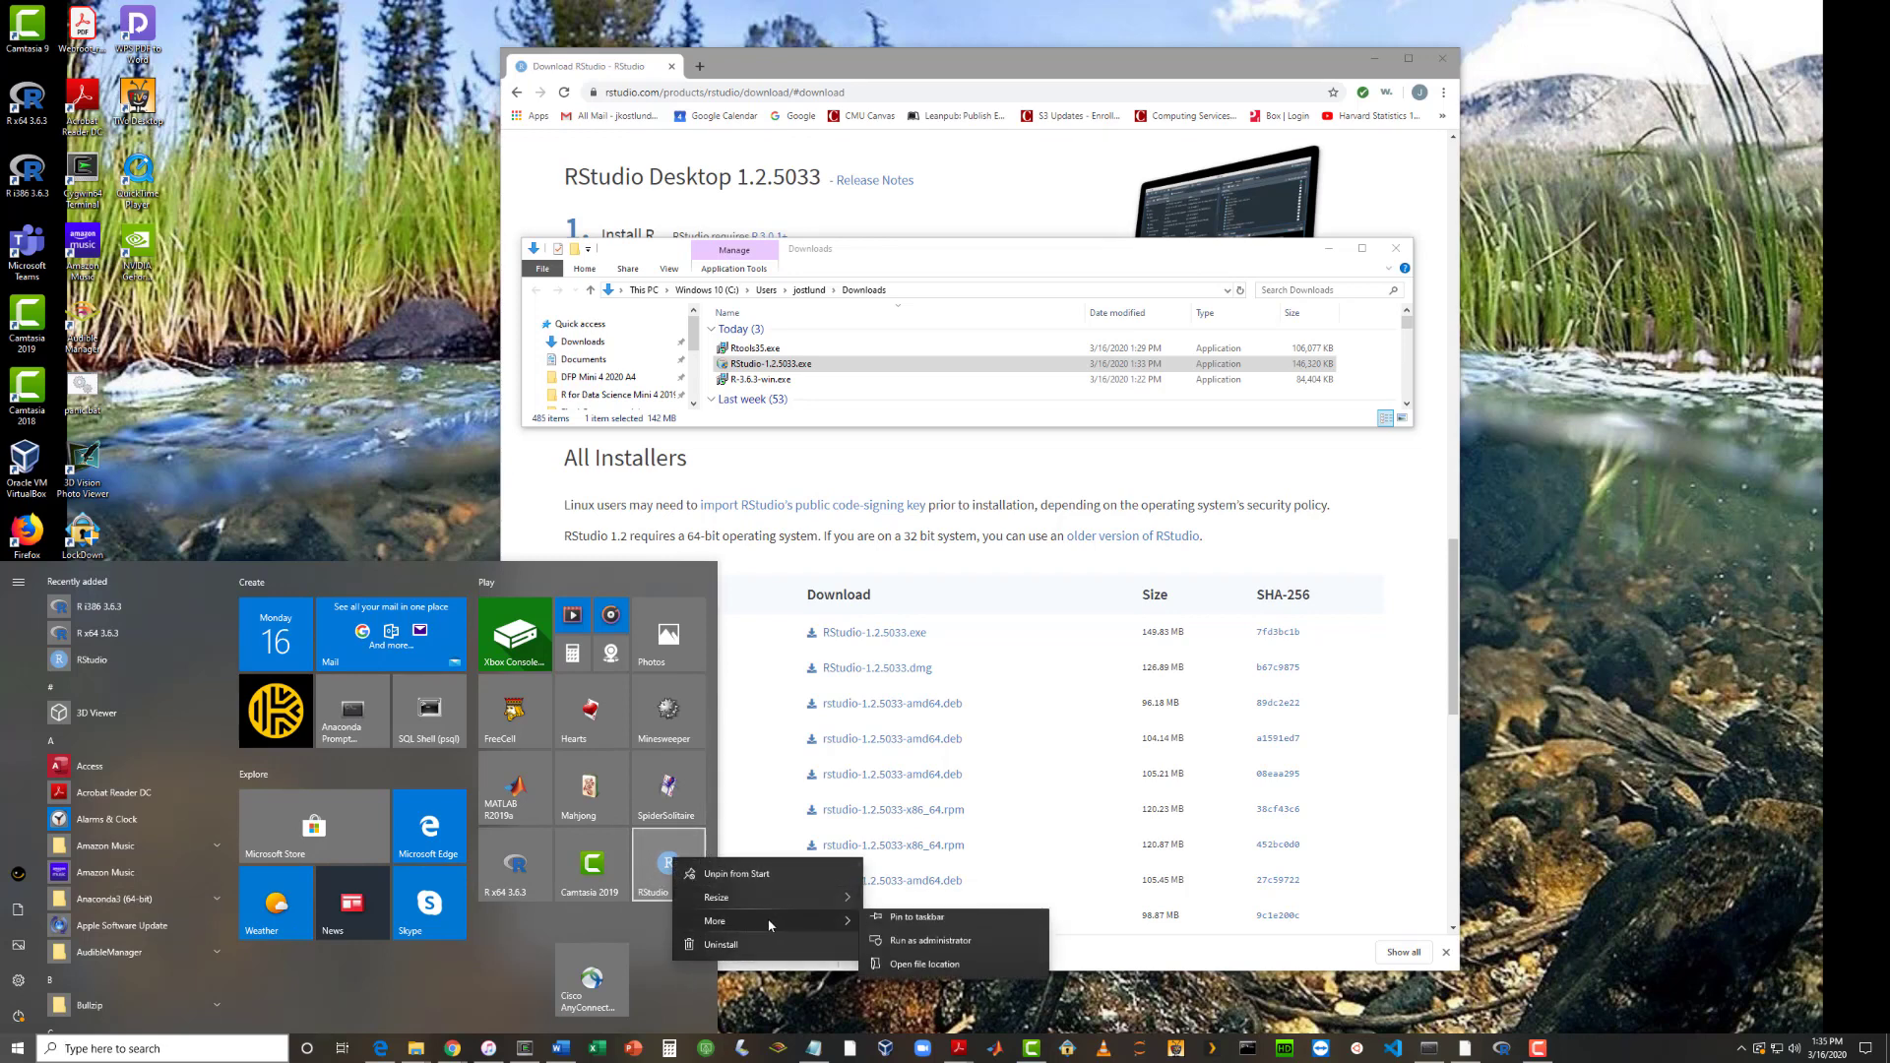
pyautogui.click(915, 926)
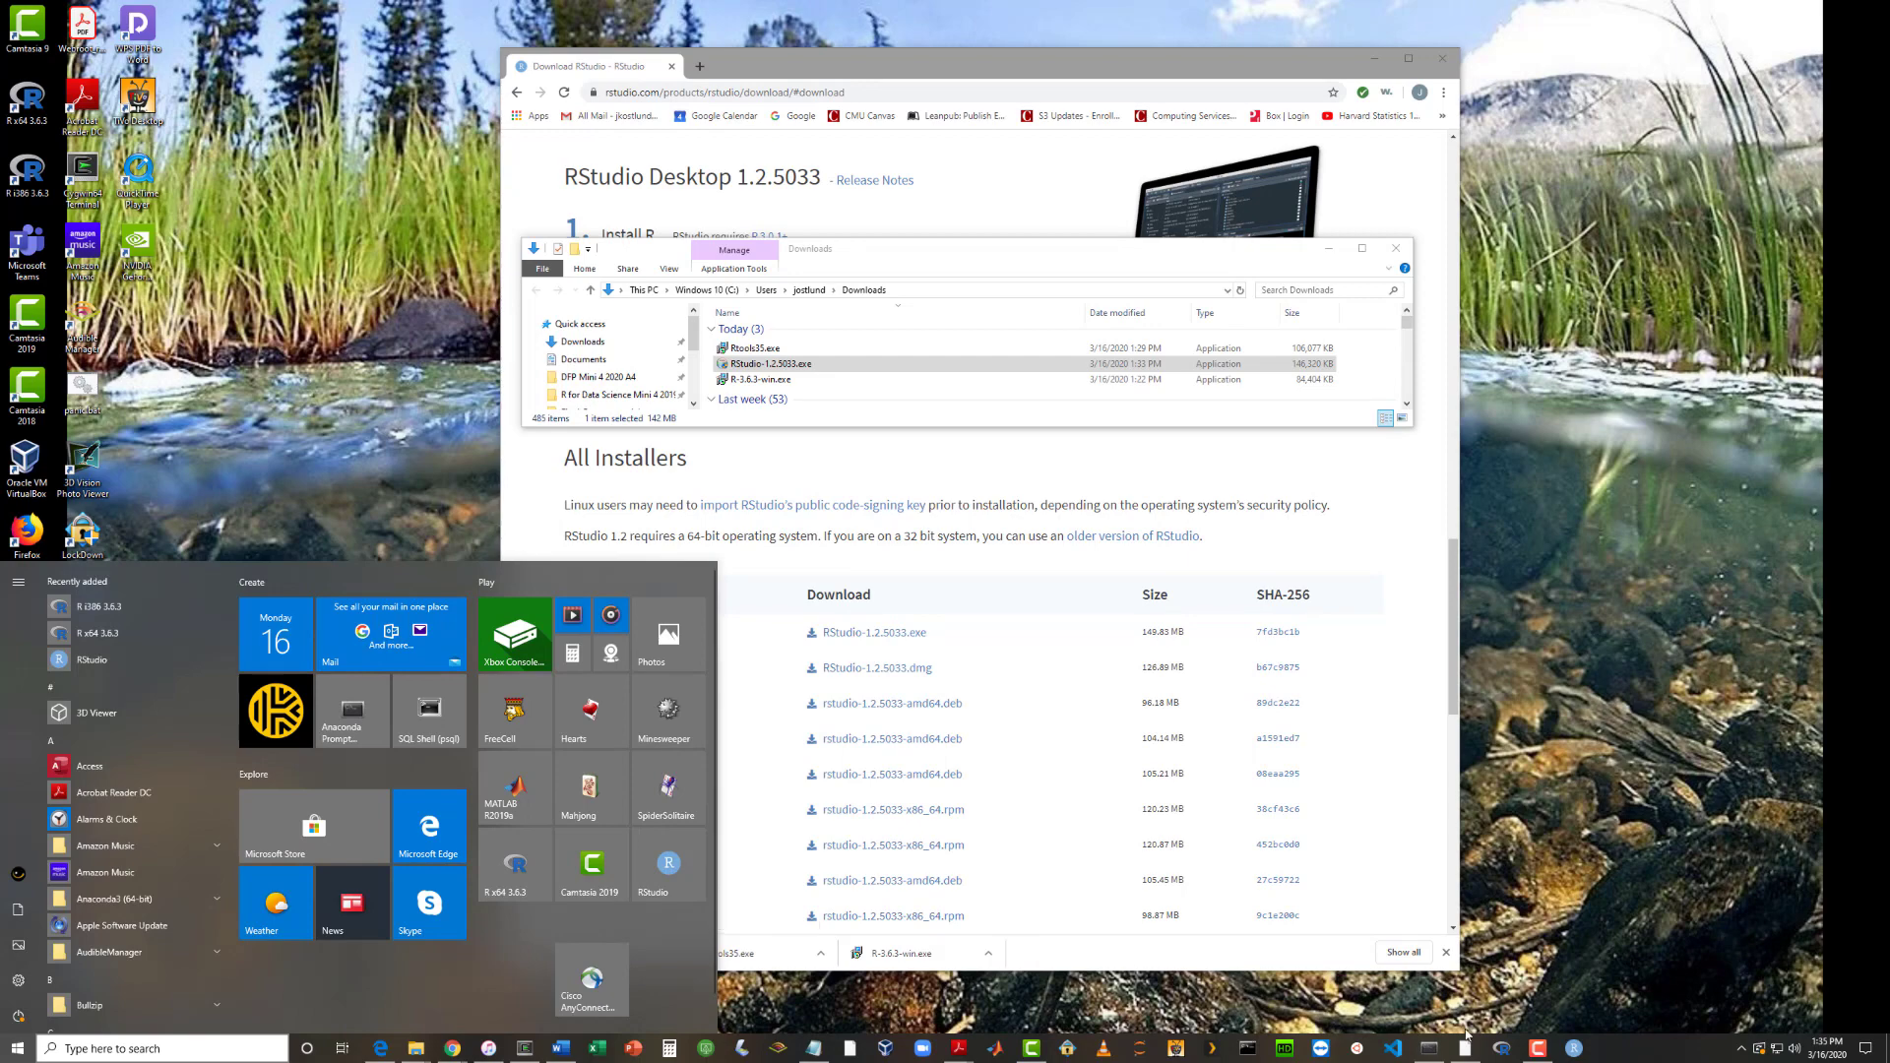
pyautogui.click(1576, 1055)
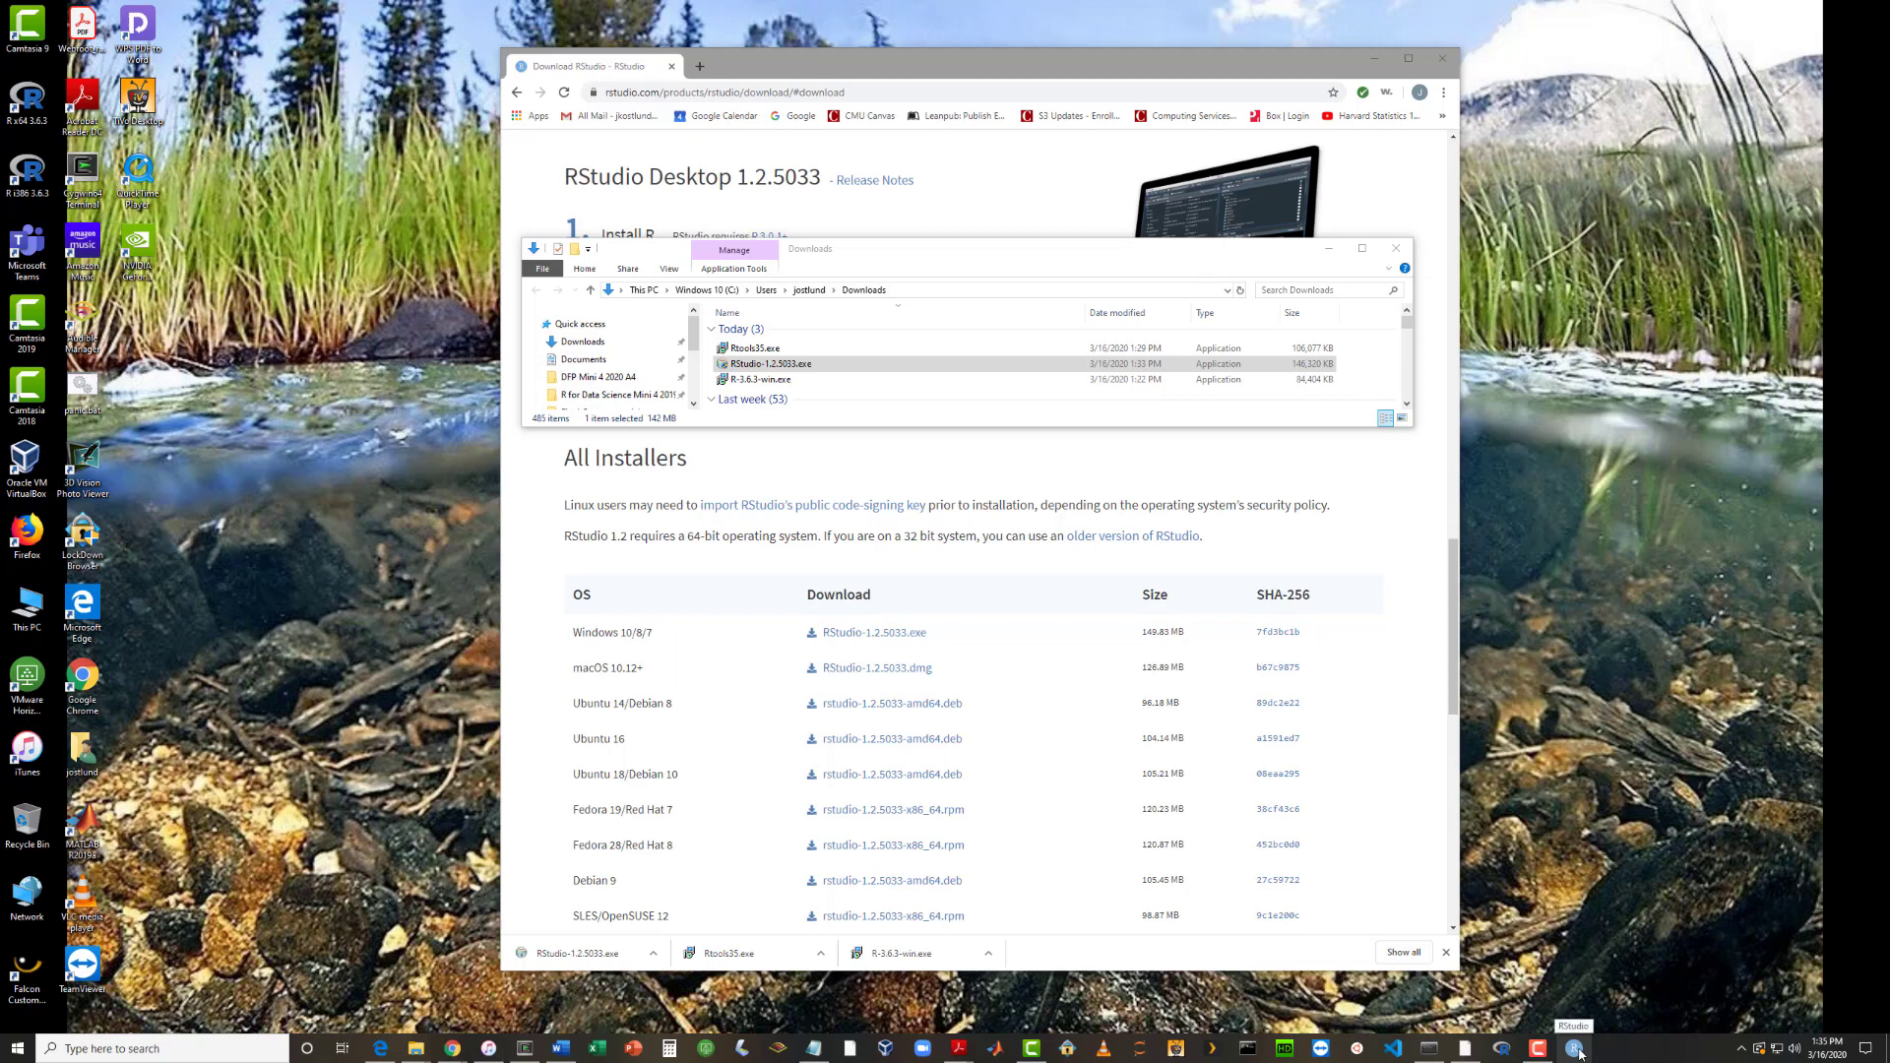
pyautogui.click(1577, 1050)
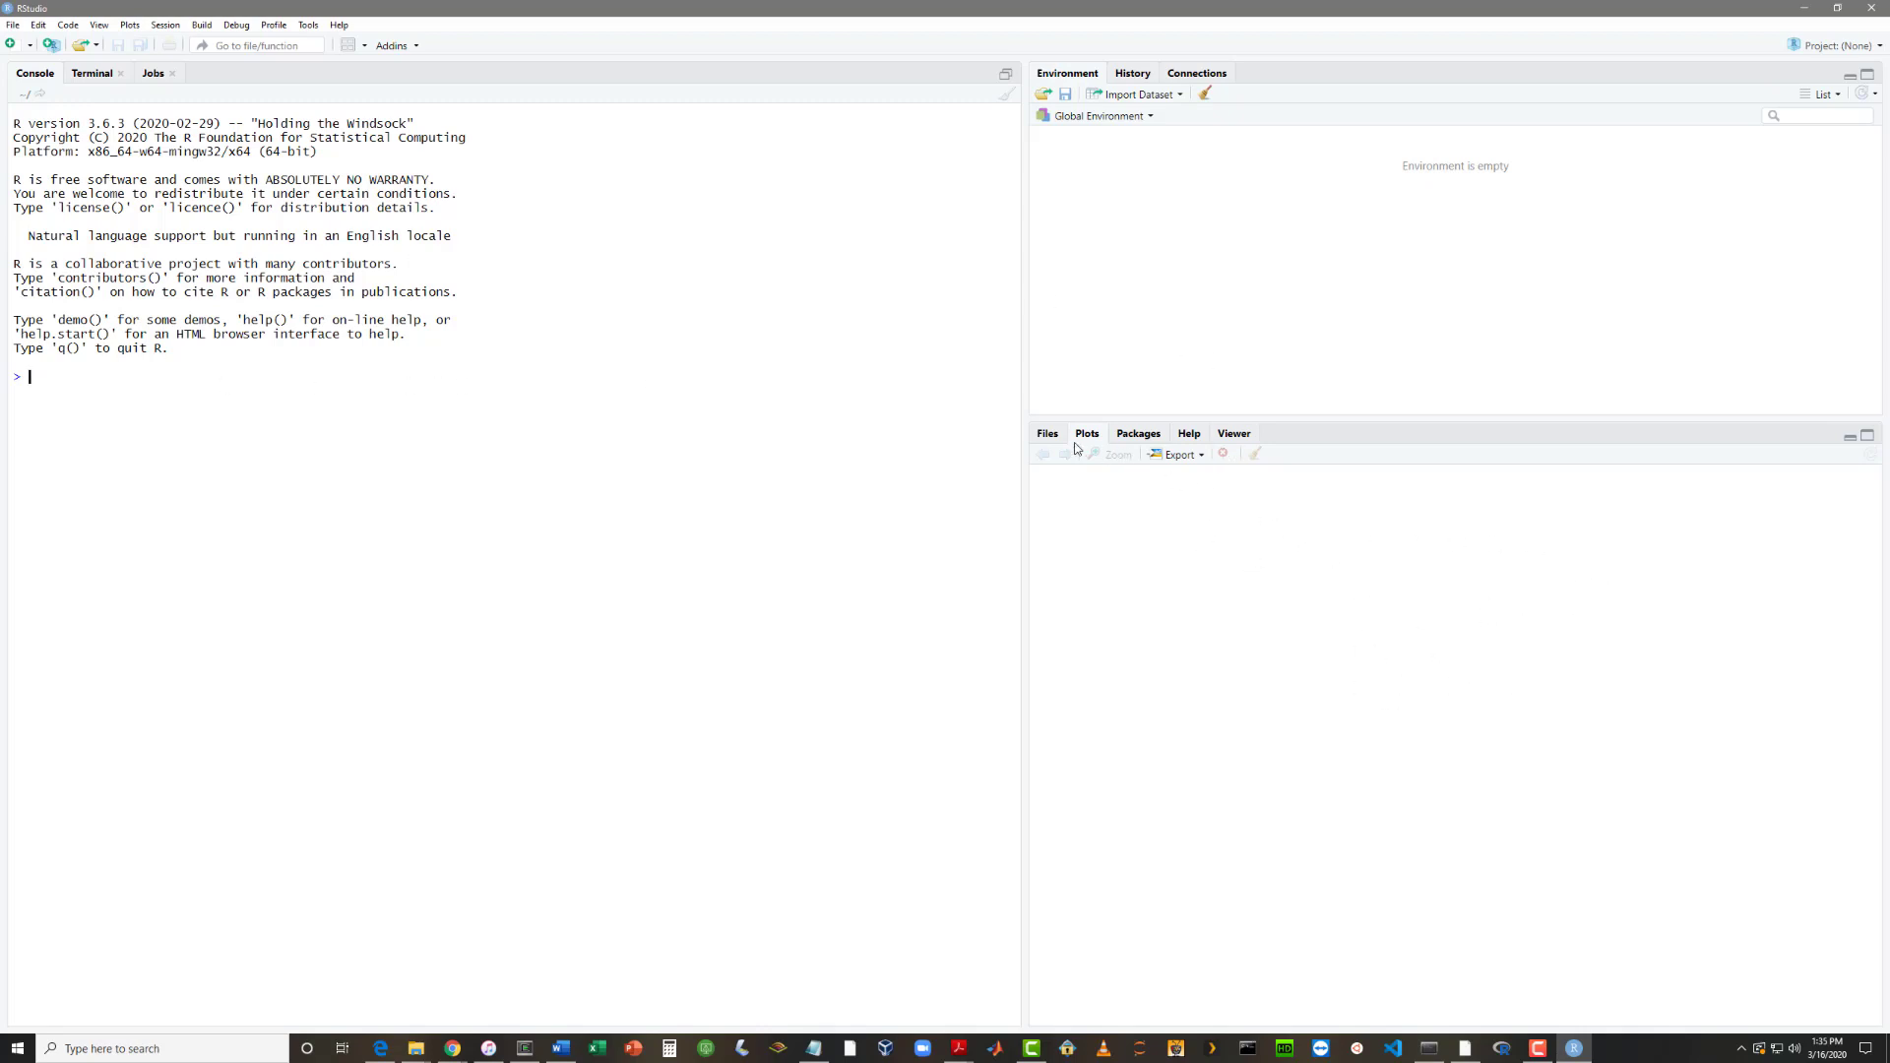
# Step: Look through RStudio's Files, Plots and Viewer panes and return to Plots
pyautogui.click(1048, 433)
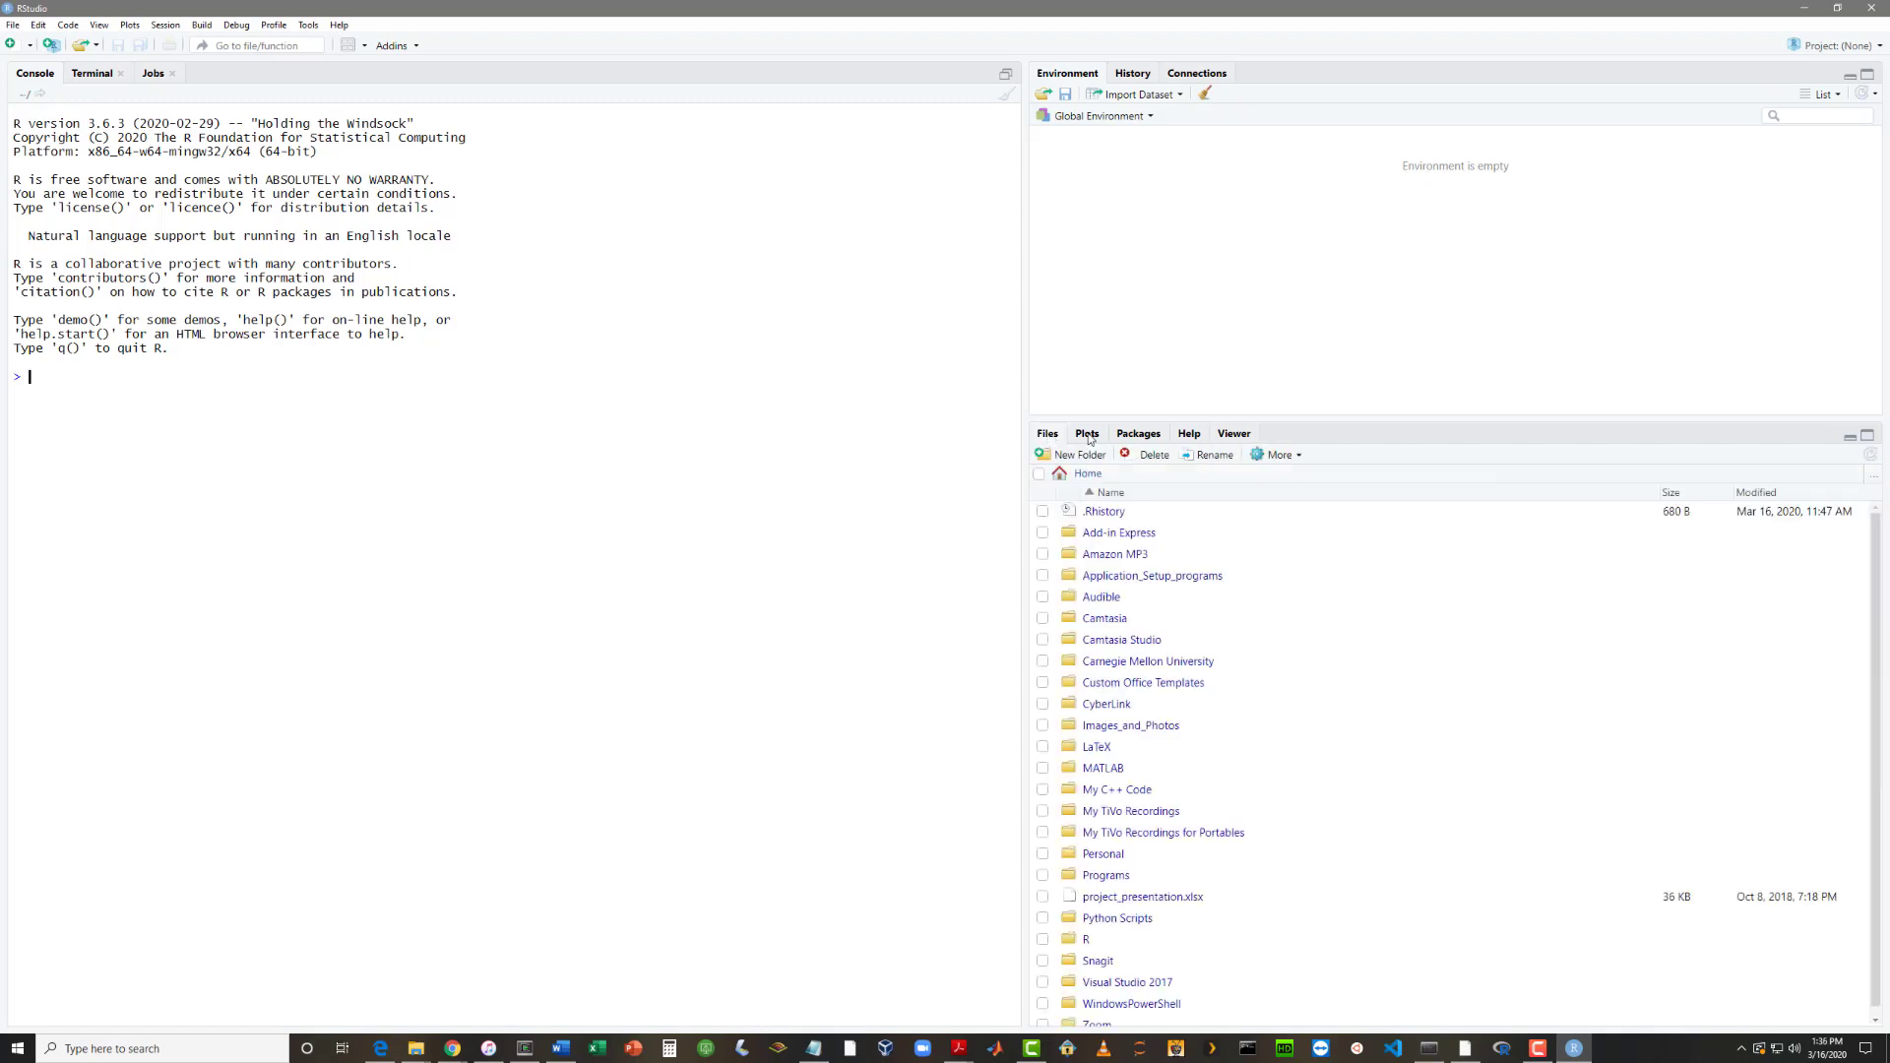
pyautogui.click(1087, 434)
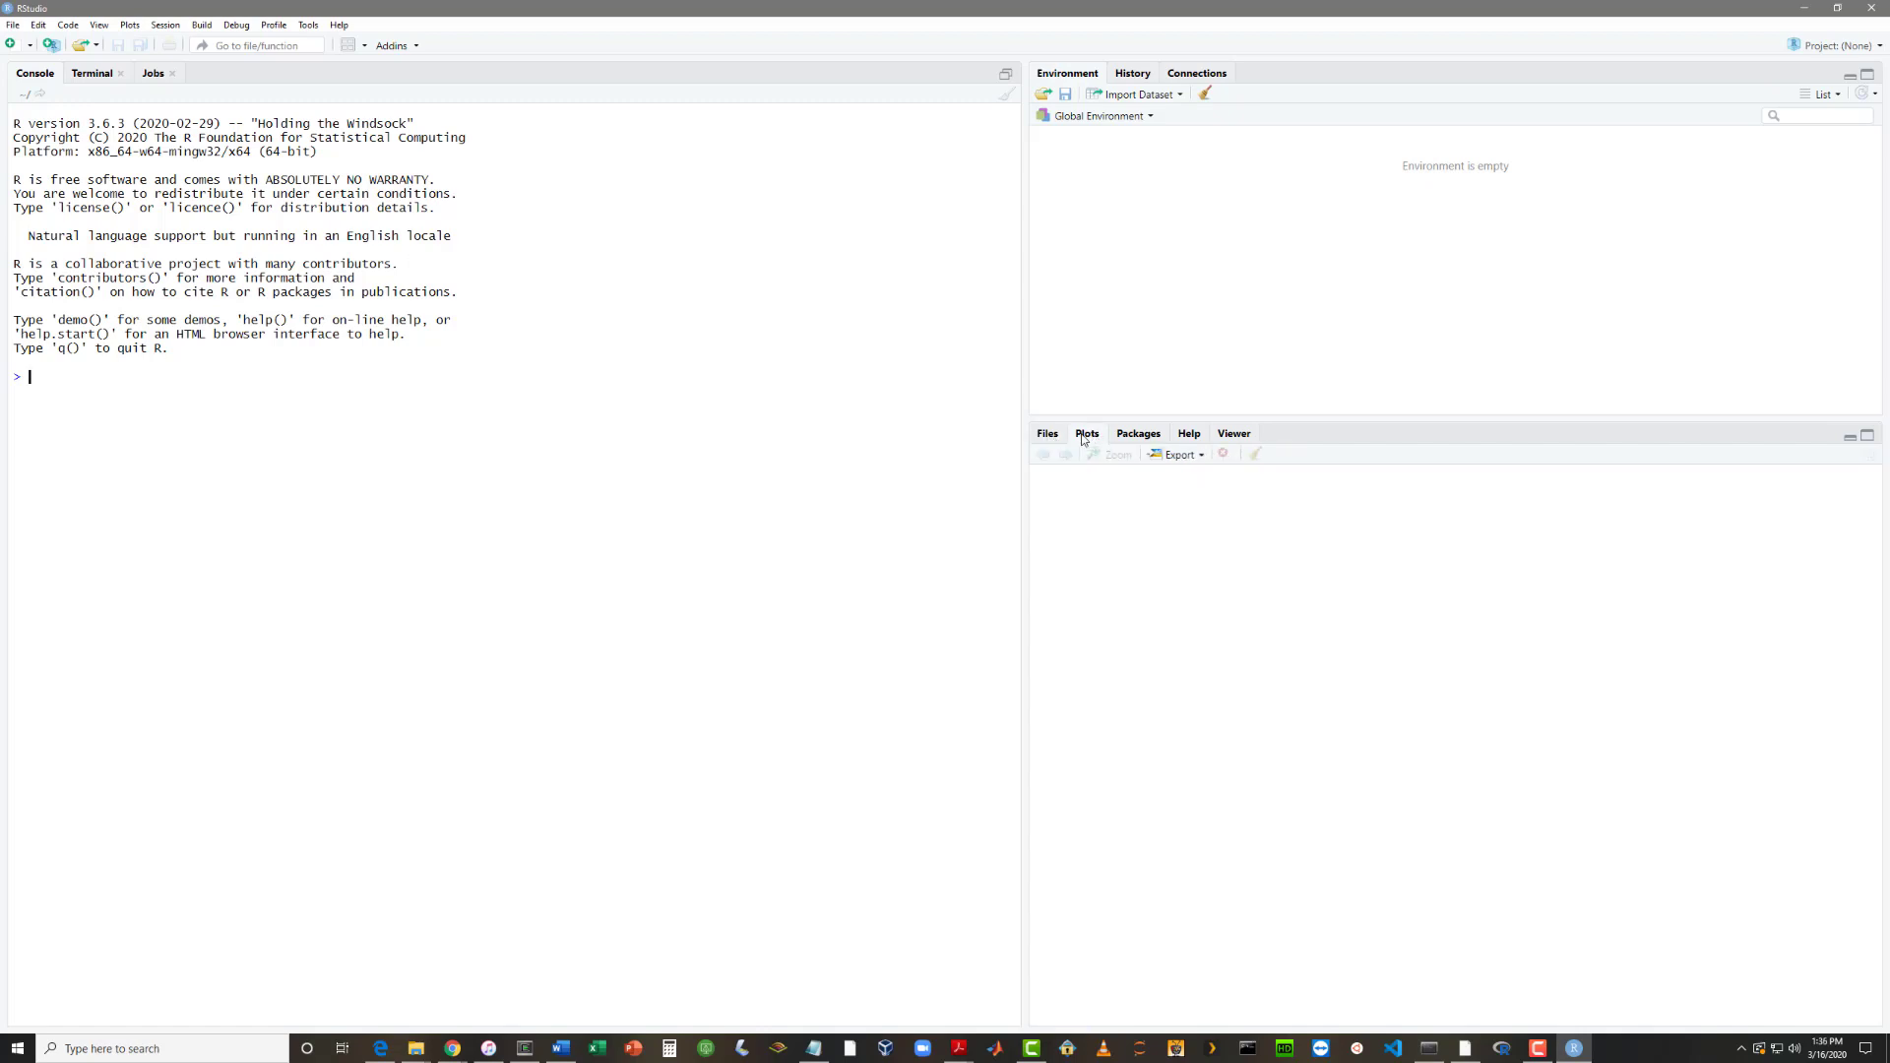
pyautogui.click(1237, 435)
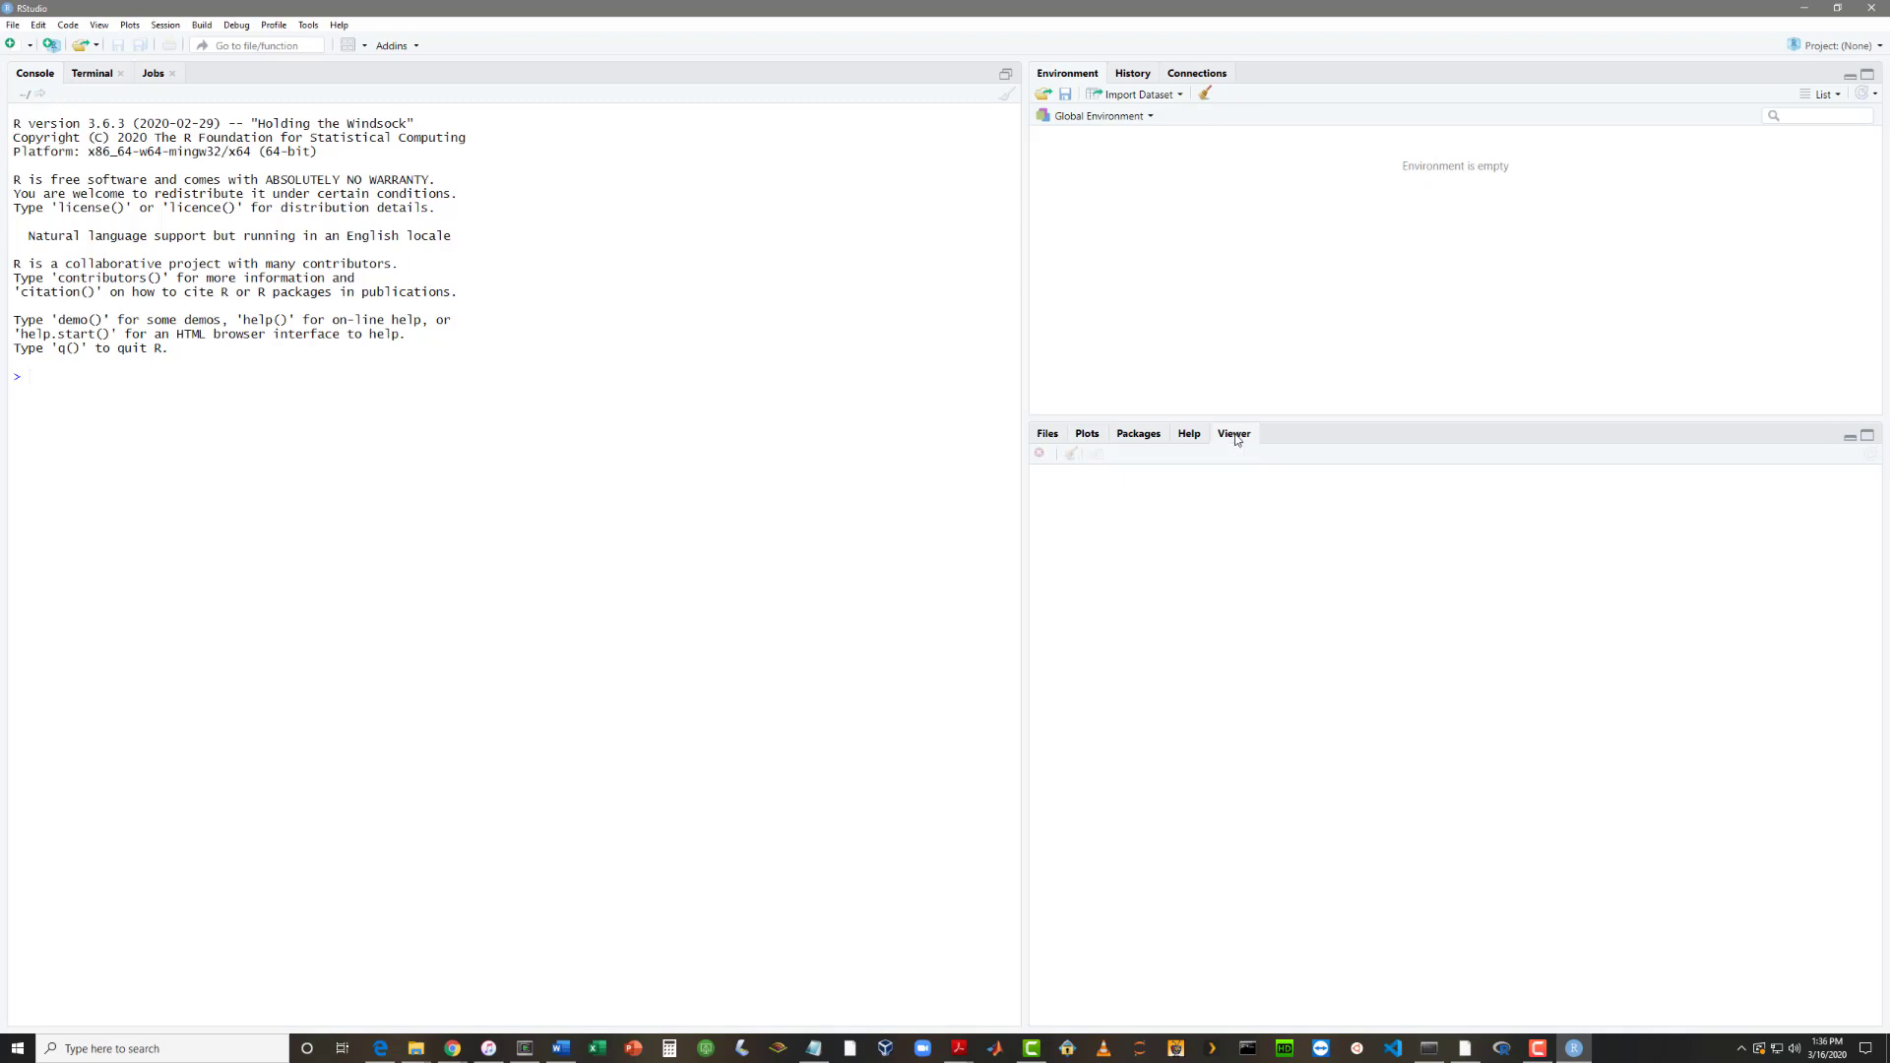
pyautogui.click(1088, 436)
# Step: Run install.packages(c("lifecycle", "backports", "gtable", "scales", "fs", "withr")) in the RStudio console
pyautogui.hotkey('alt', 'Tab')
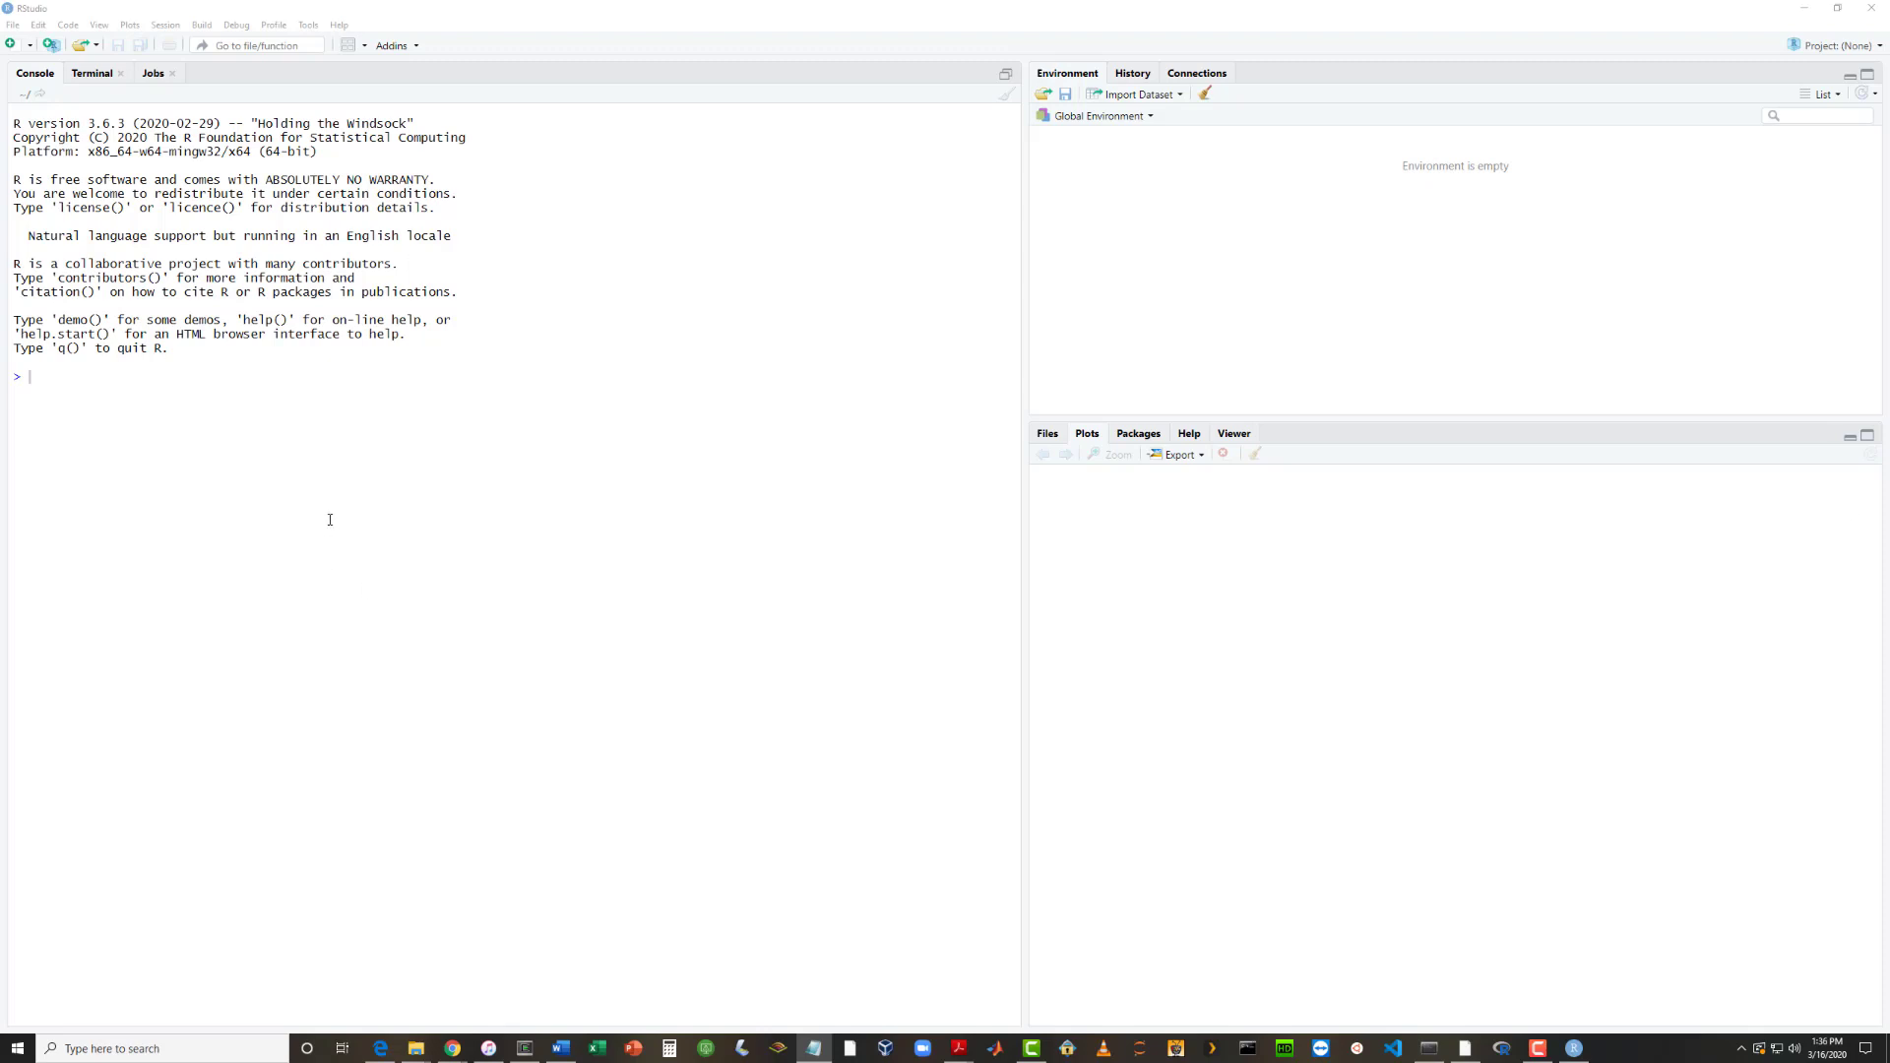
pyautogui.click(80, 381)
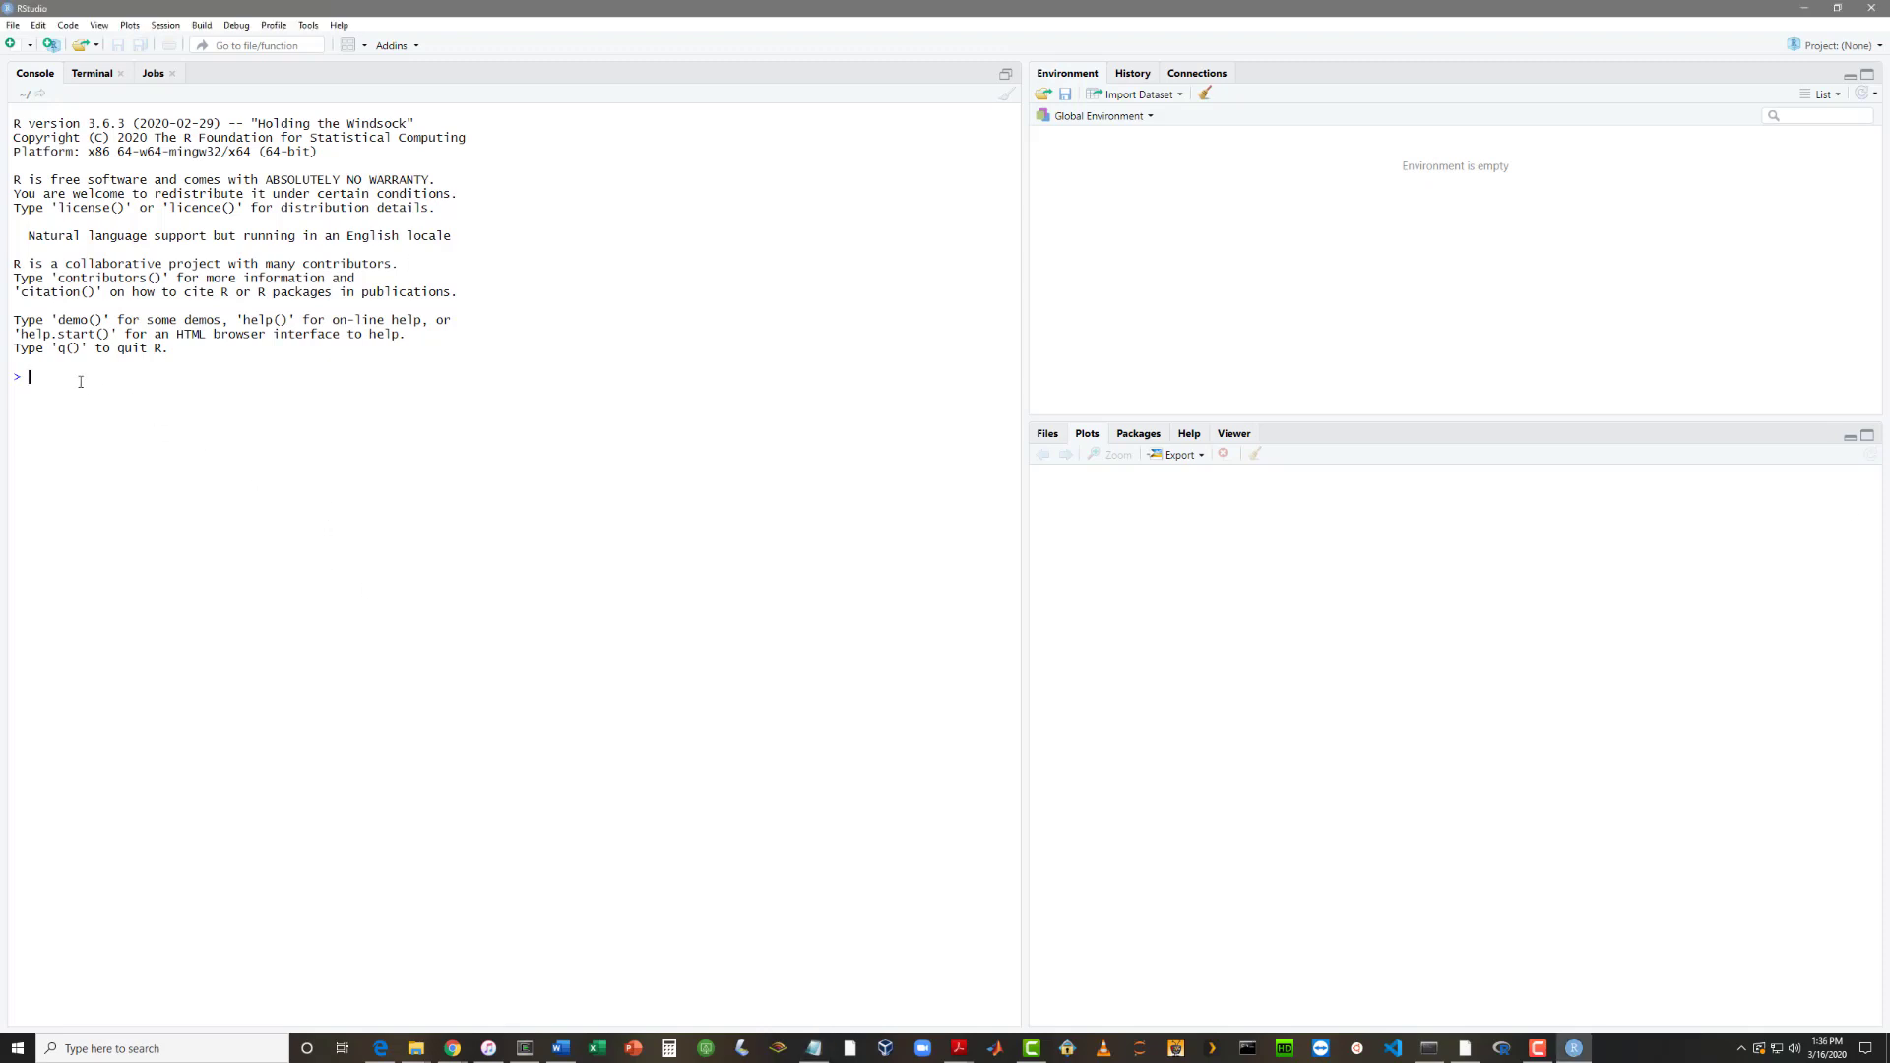
pyautogui.write('install.packages(c("lifecycle", "backports", "gtable", "scales", "fs", "withr"))')
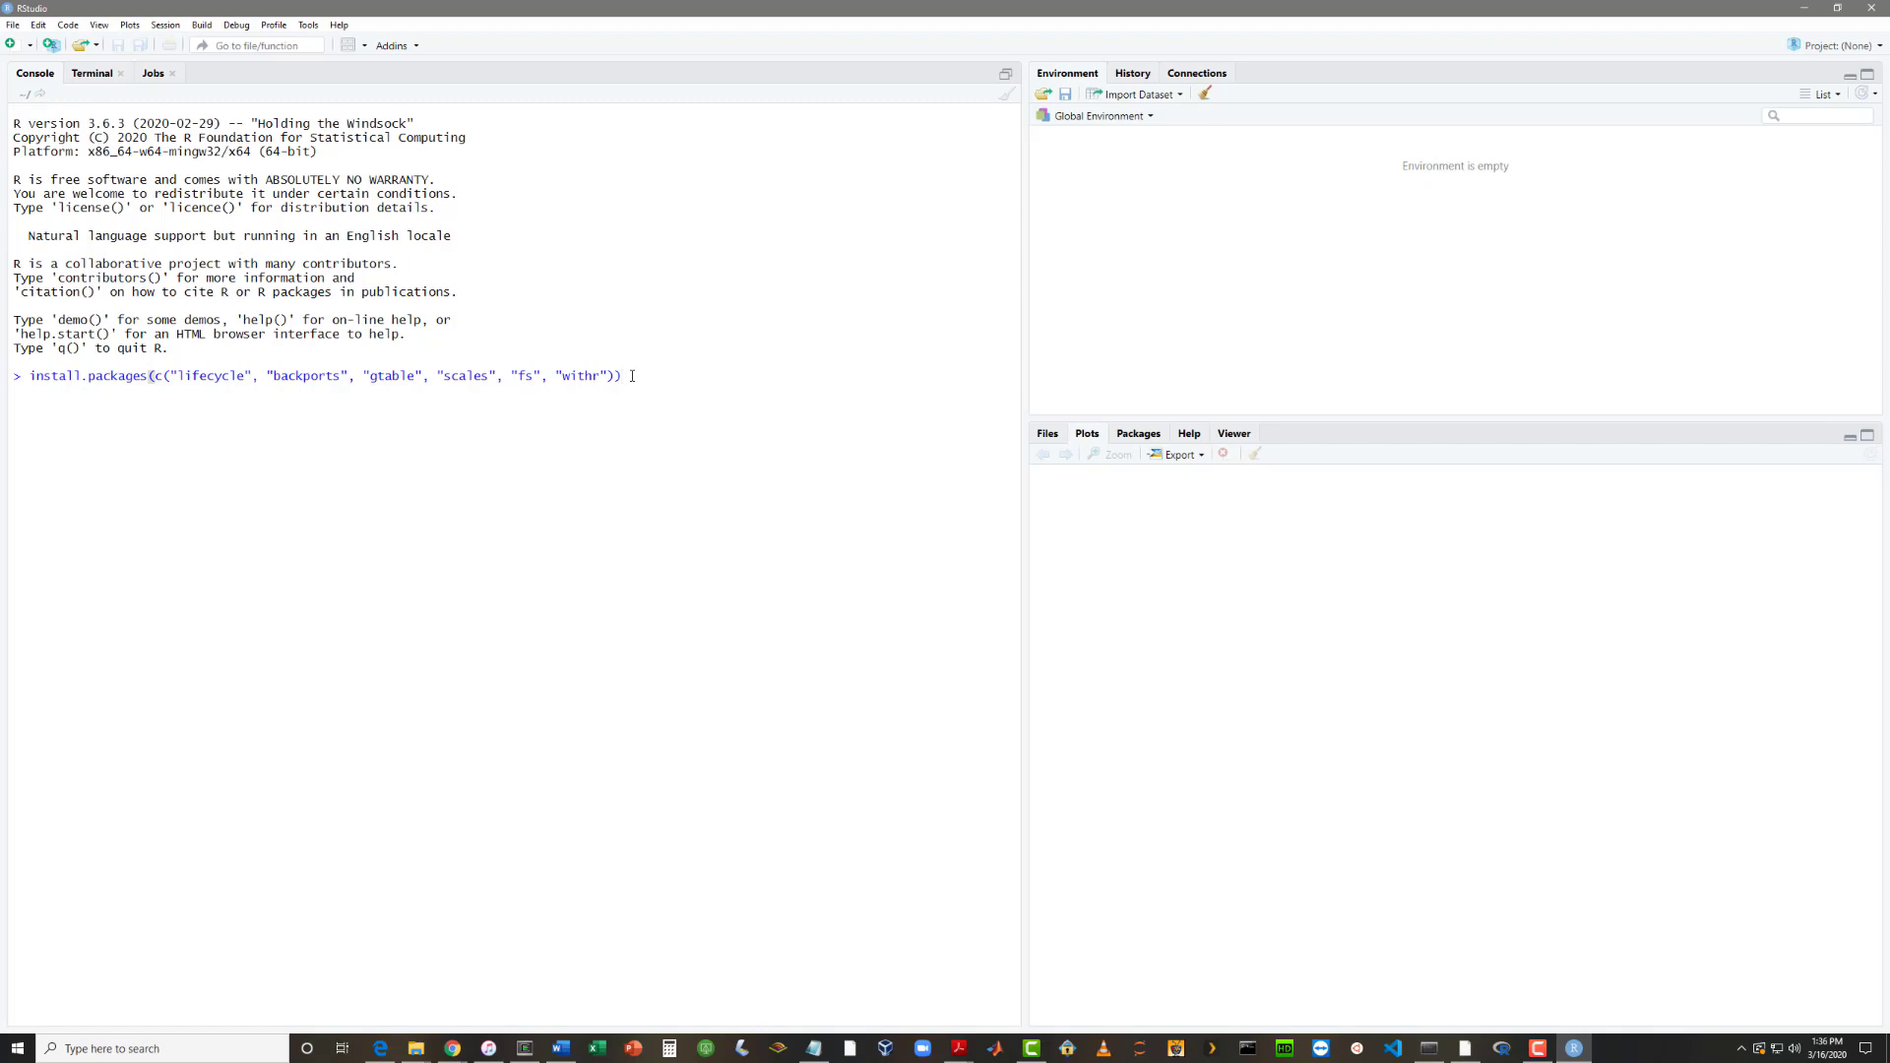
pyautogui.press('Return')
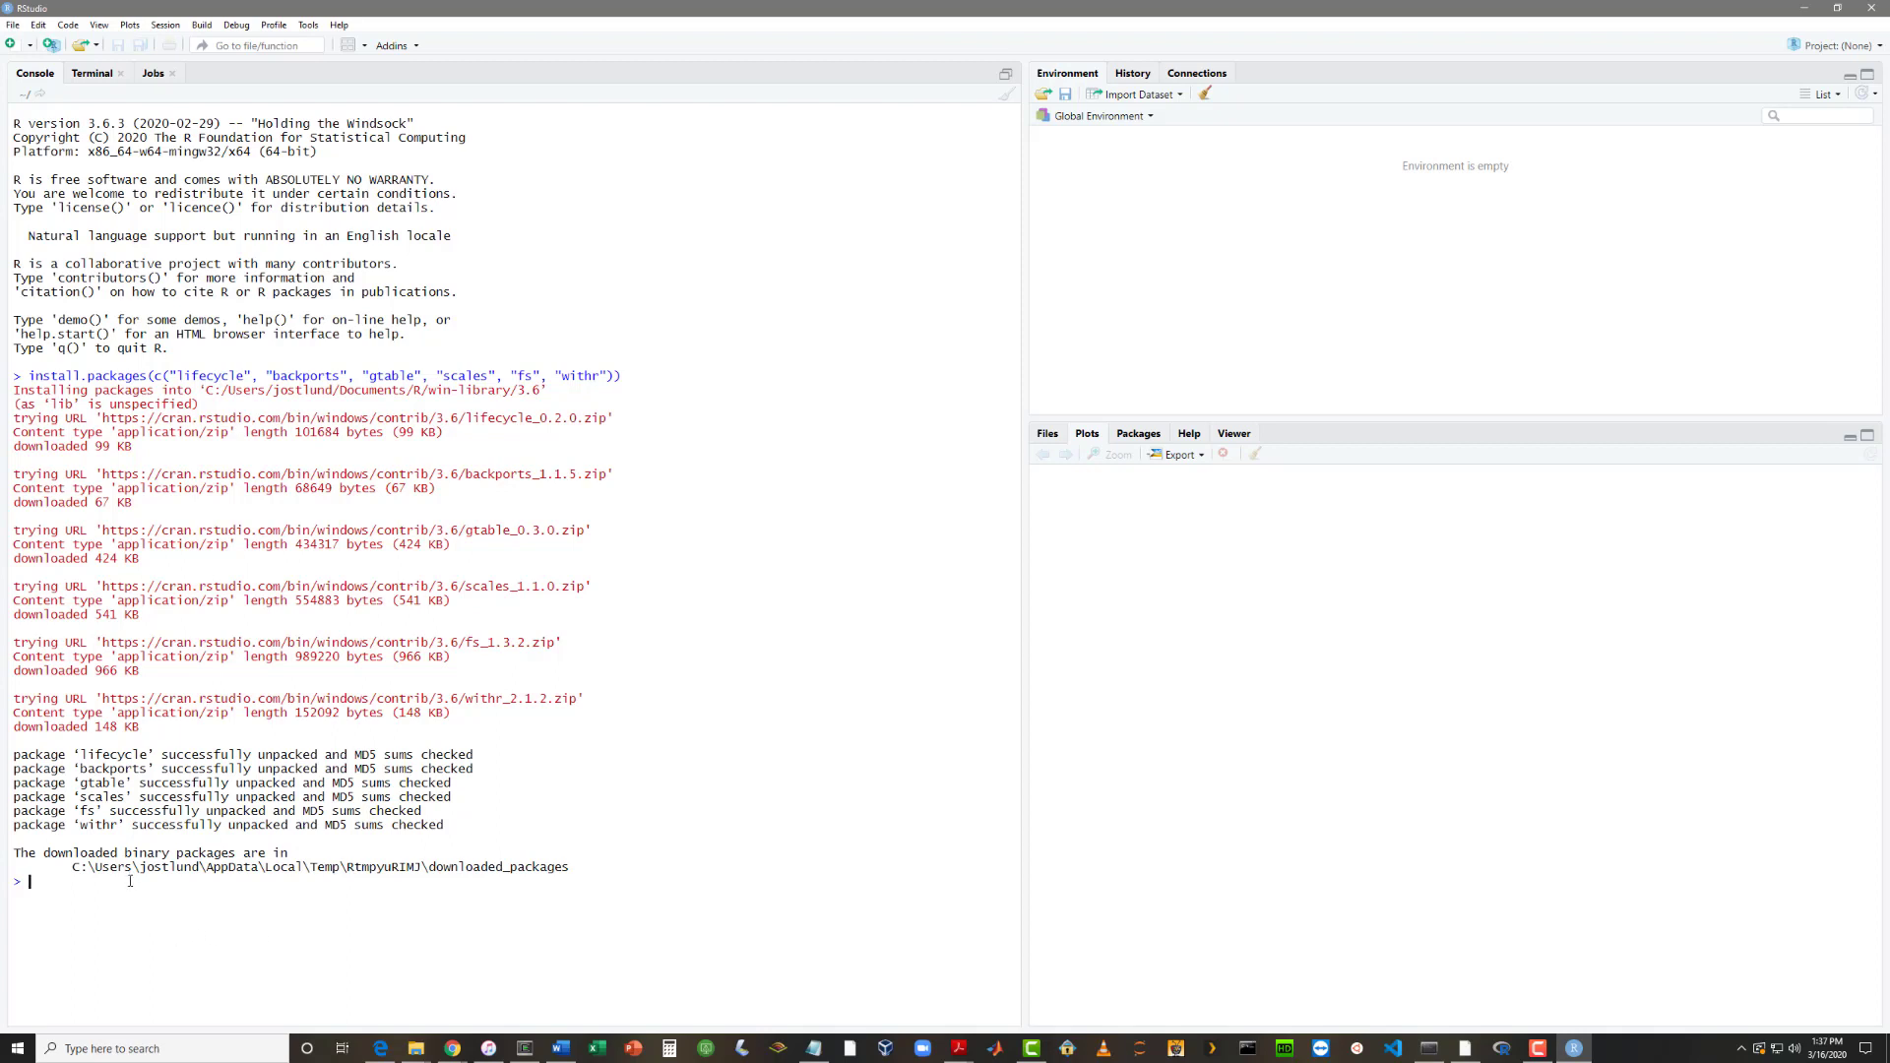
# Step: Install the tidyverse package with install.packages("tidyverse") in the console
pyautogui.write('install.paka')
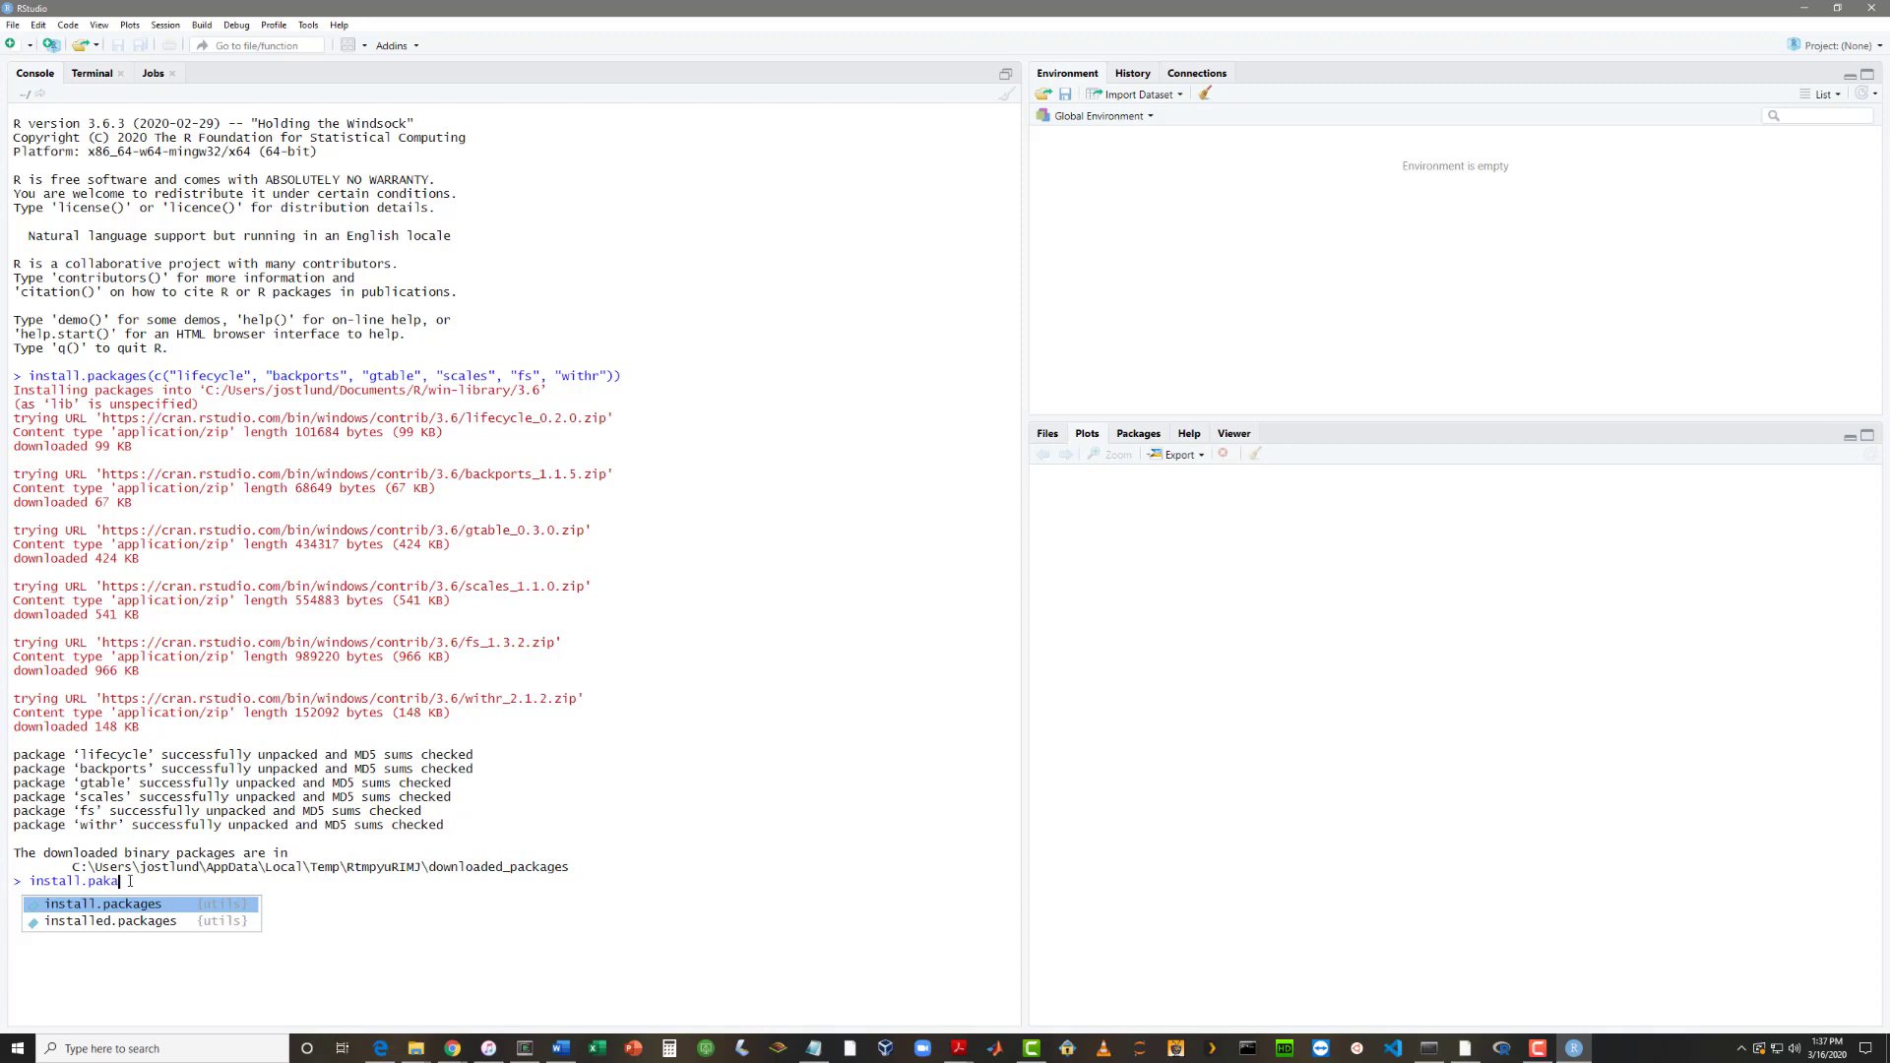
pyautogui.press('BackSpace')
pyautogui.write('ckages(')
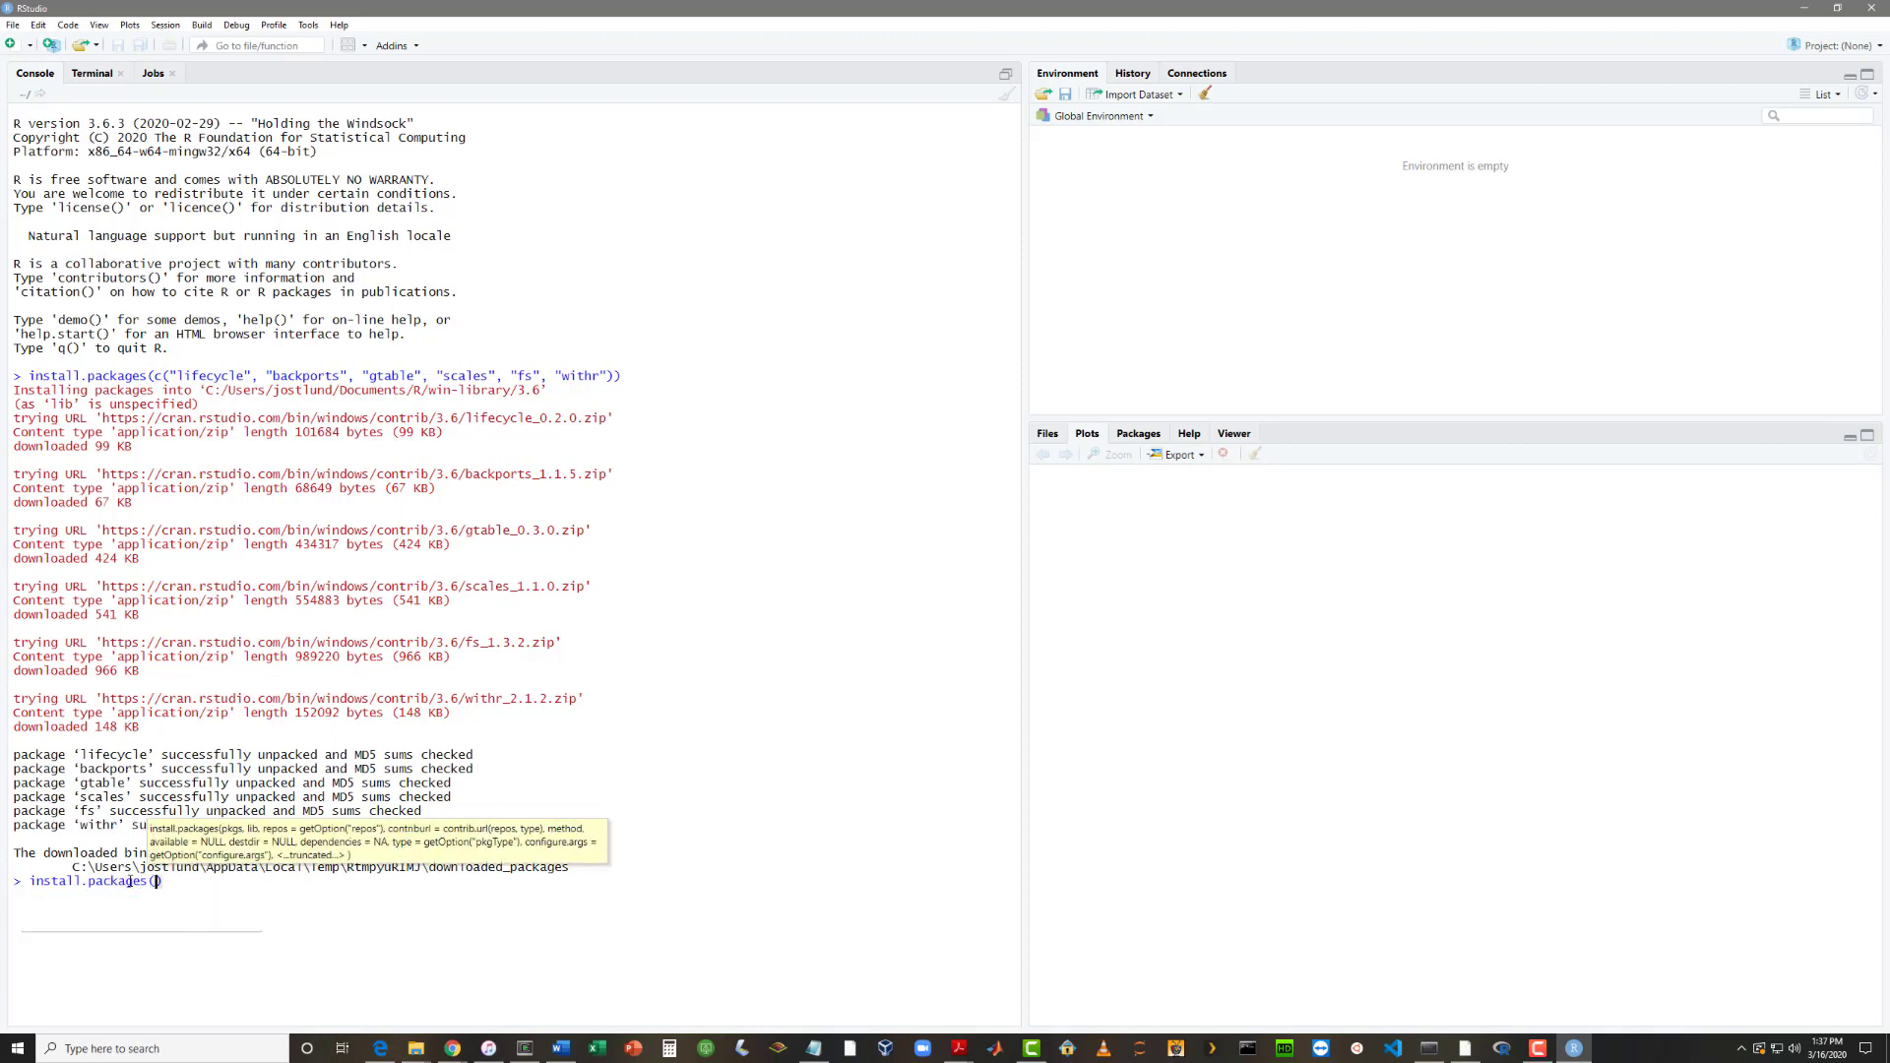
pyautogui.write('"tidyverse")')
pyautogui.press('Return')
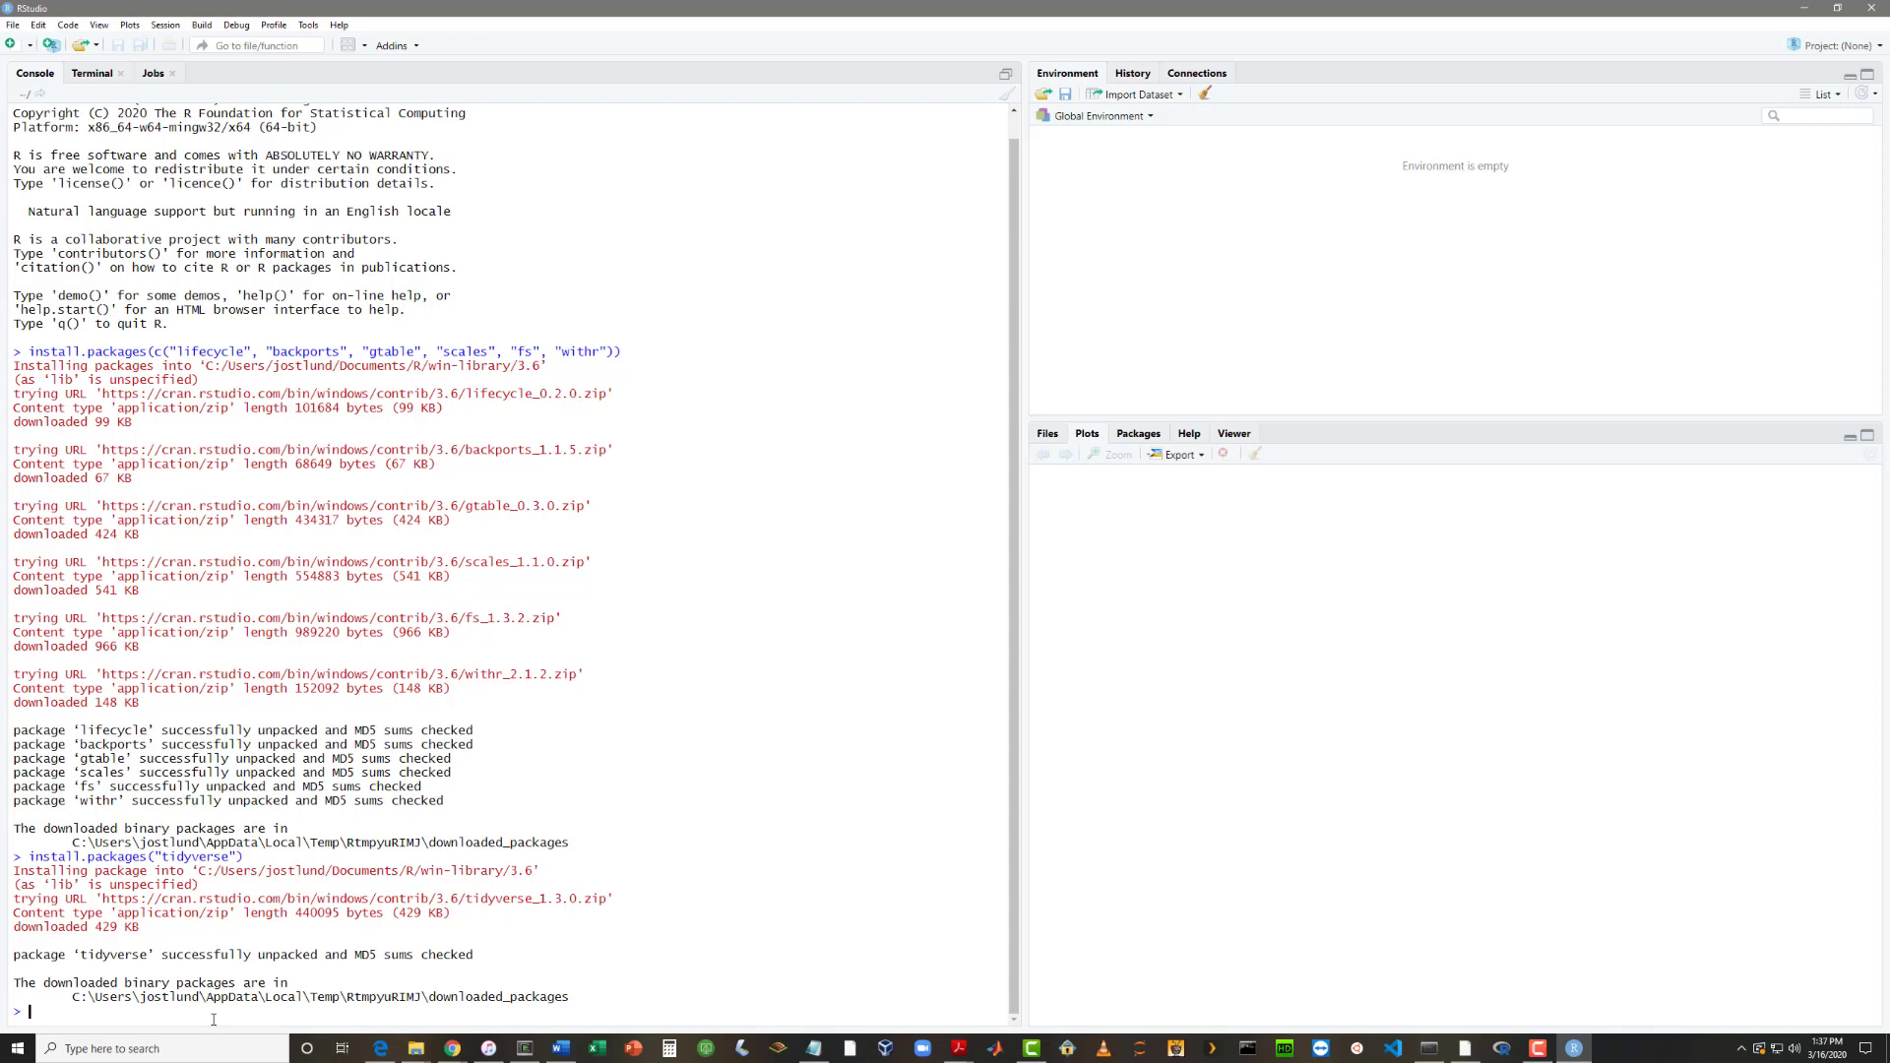
# Step: Load the tidyverse package with library(tidyverse) in the console
pyautogui.write('library*t')
pyautogui.write('i')
pyautogui.press('BackSpace')
pyautogui.press('BackSpace')
pyautogui.press('BackSpace')
pyautogui.write('(ty')
pyautogui.press('BackSpace')
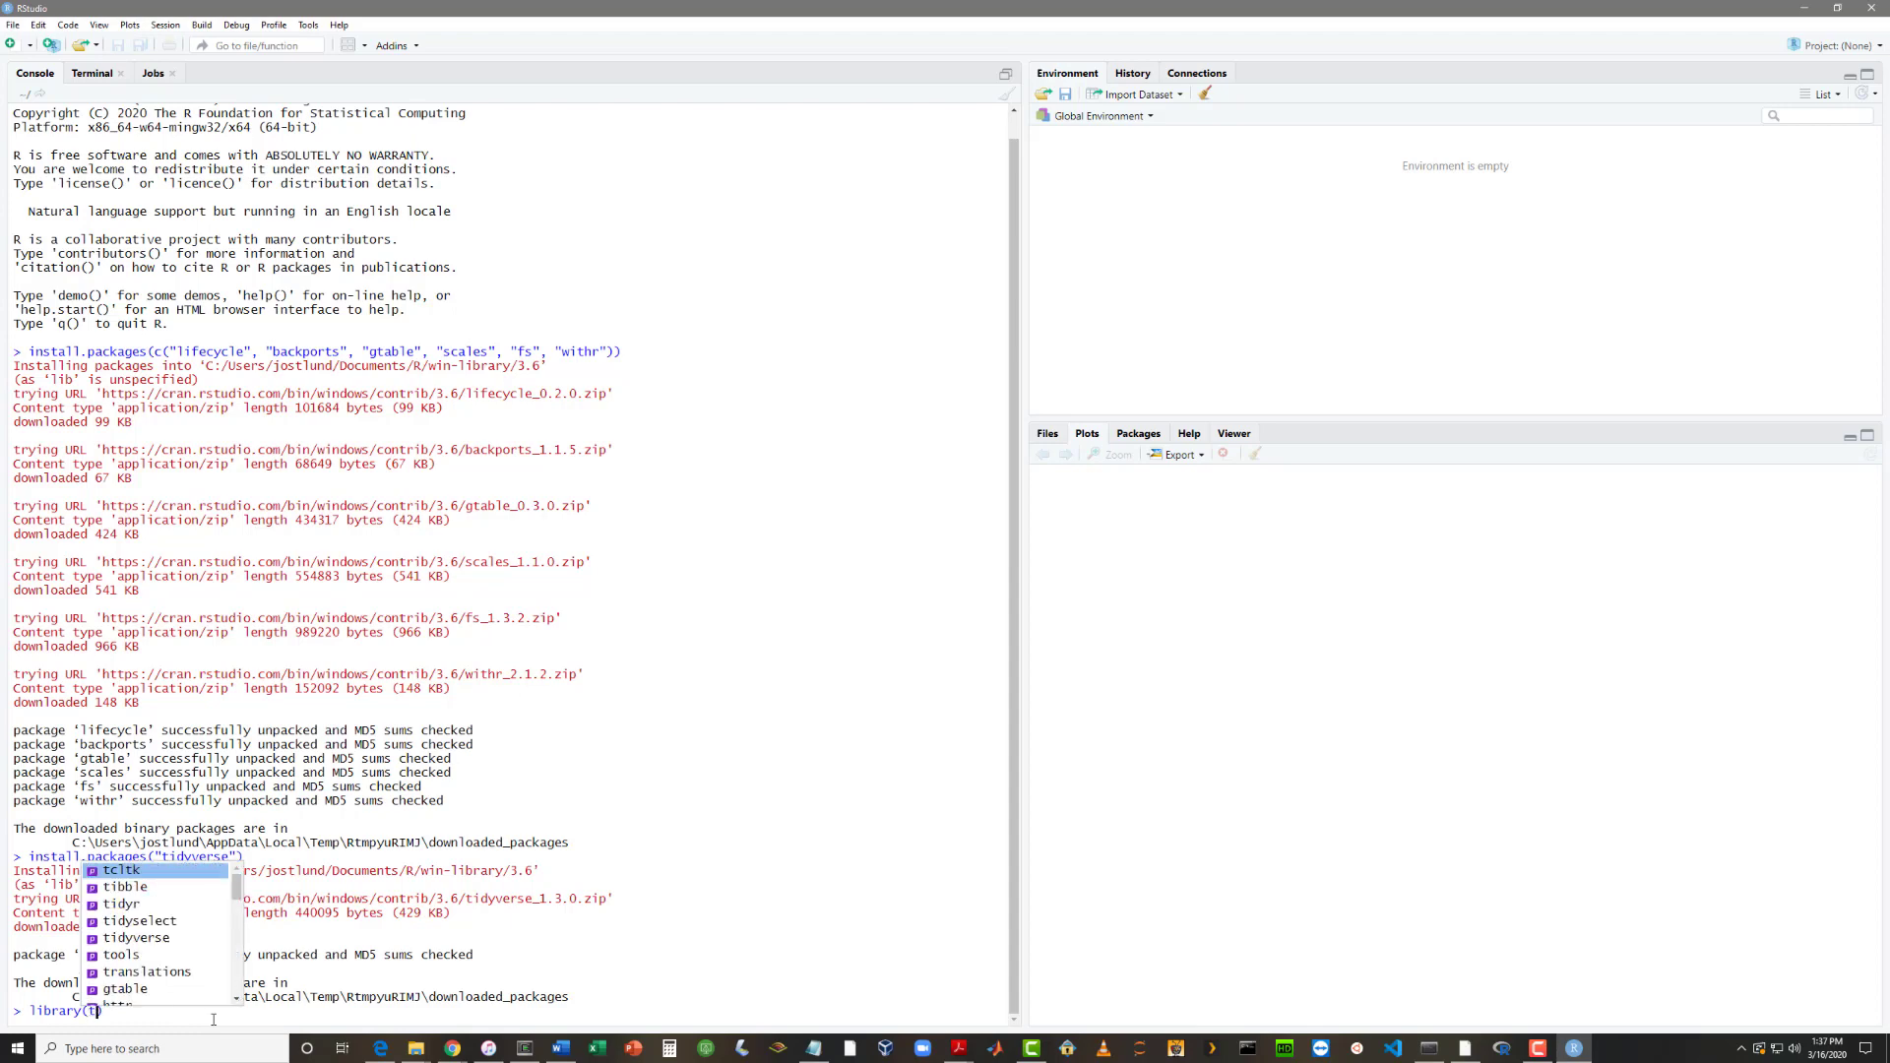
pyautogui.write('idyverse')
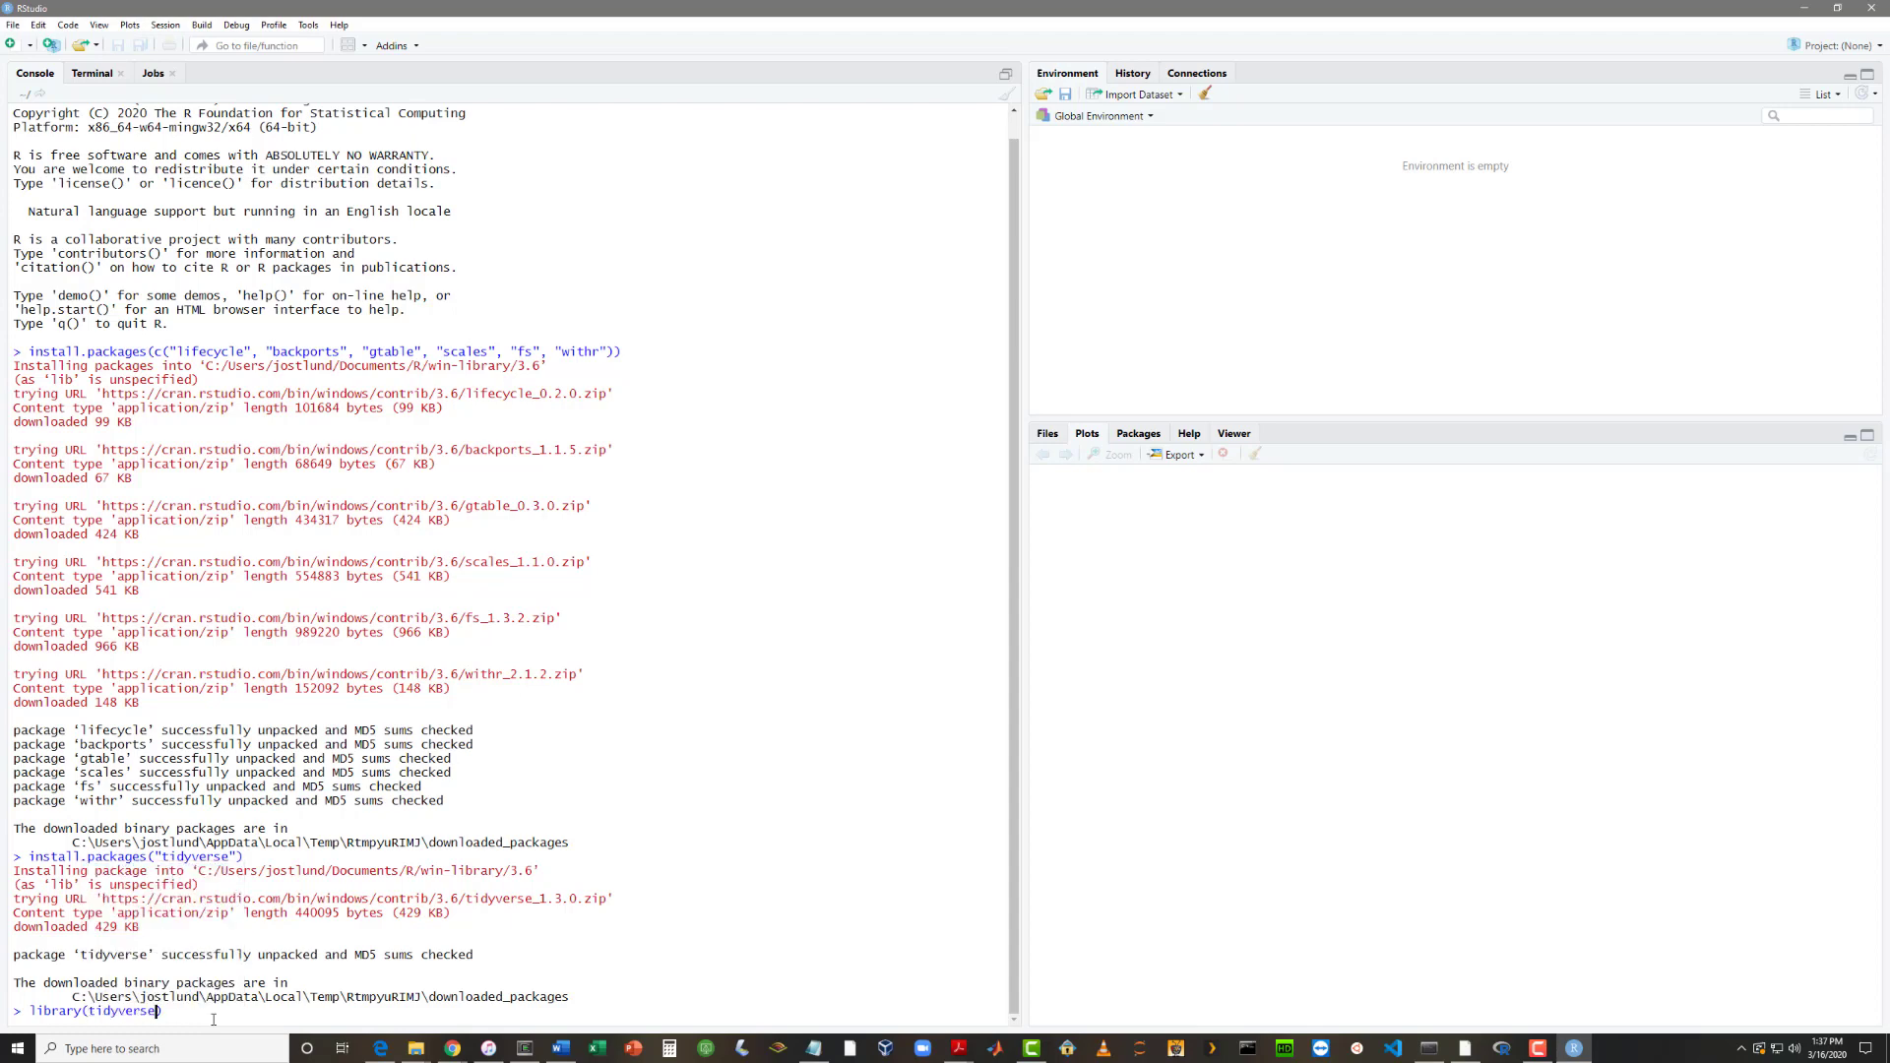
pyautogui.press('Return')
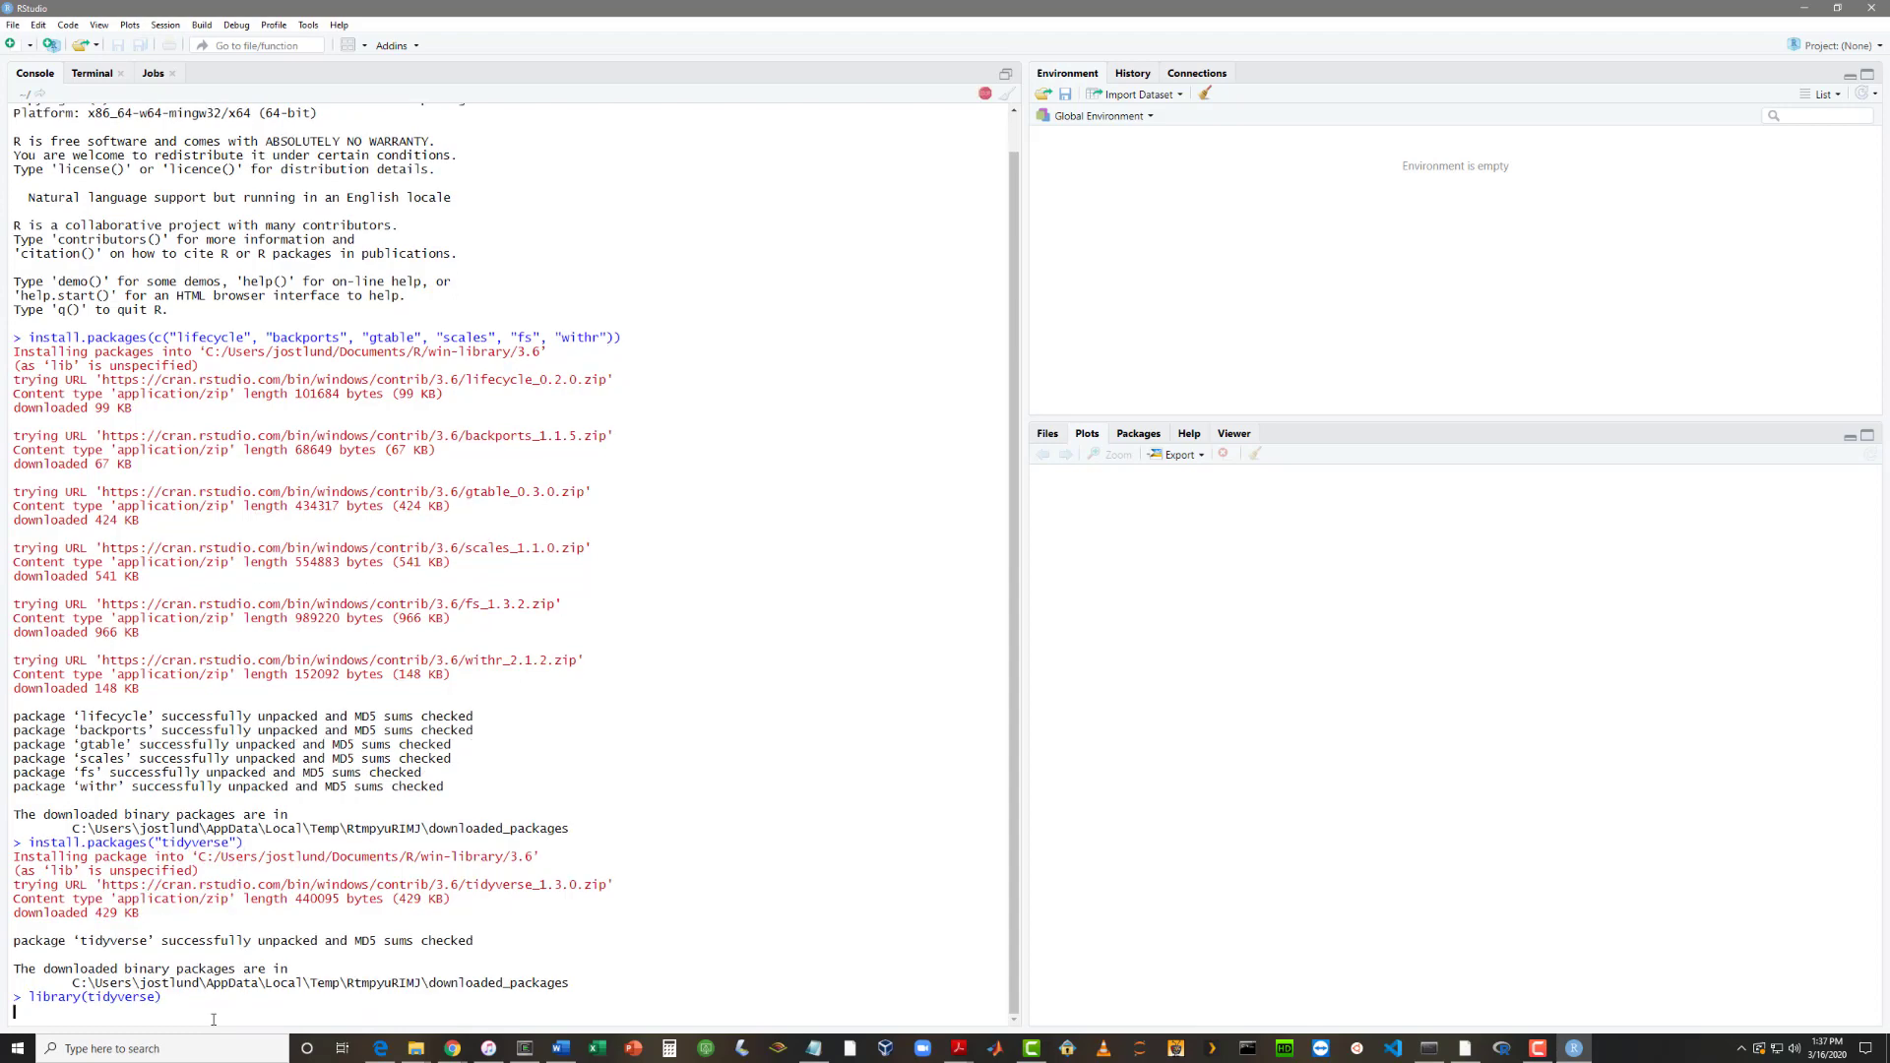